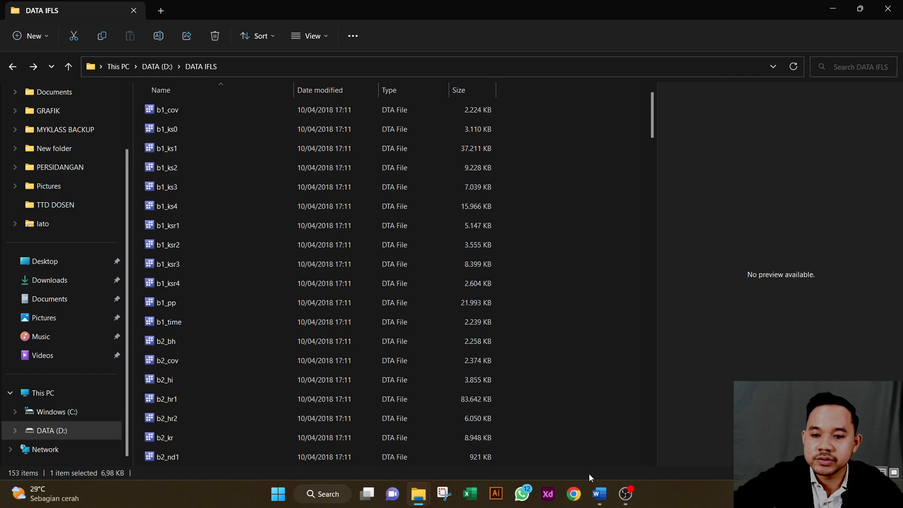
Switch to the Word assignment and review the table listing the source file and variable names for salary, educ, exper and pns.
left_click(599, 494)
scroll(536, 254, "up", 3)
scroll(592, 259, "down", 1)
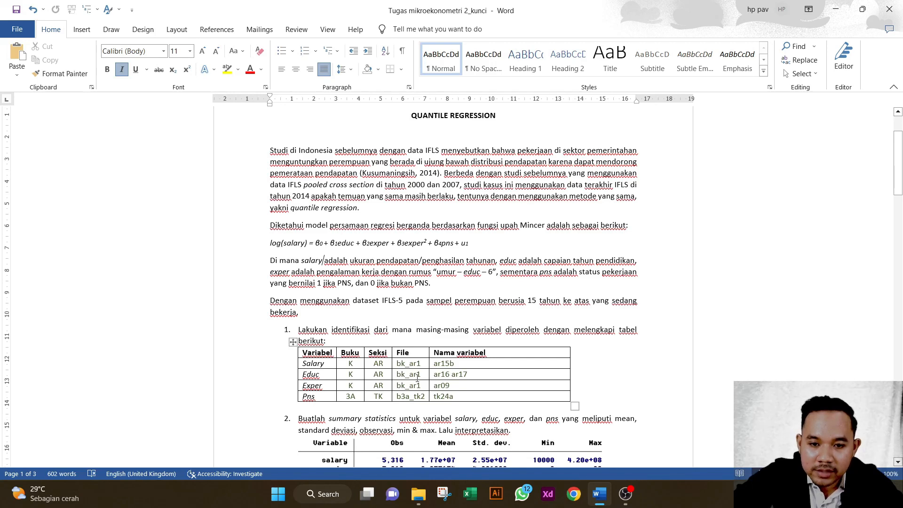
Find bk_ar1 in the DATA IFLS folder in File Explorer and open it in Stata, accepting the update check.
left_click(418, 494)
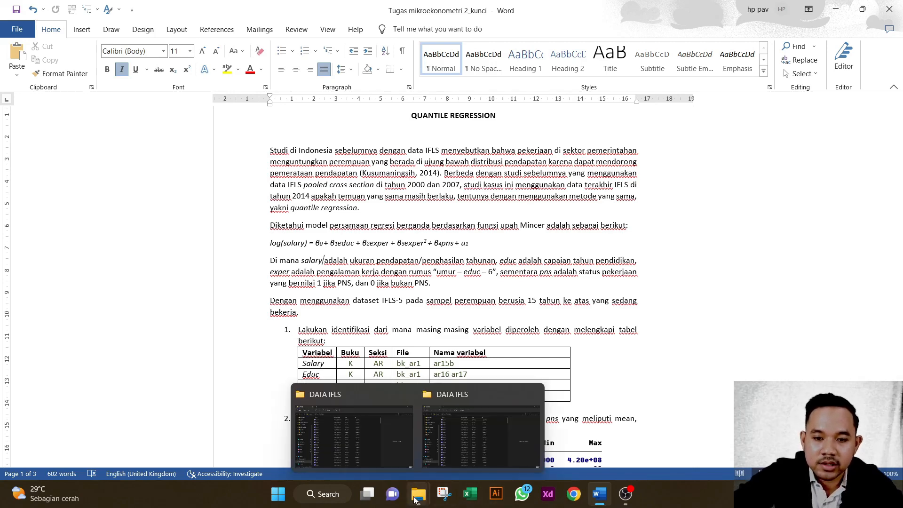
left_click(300, 415)
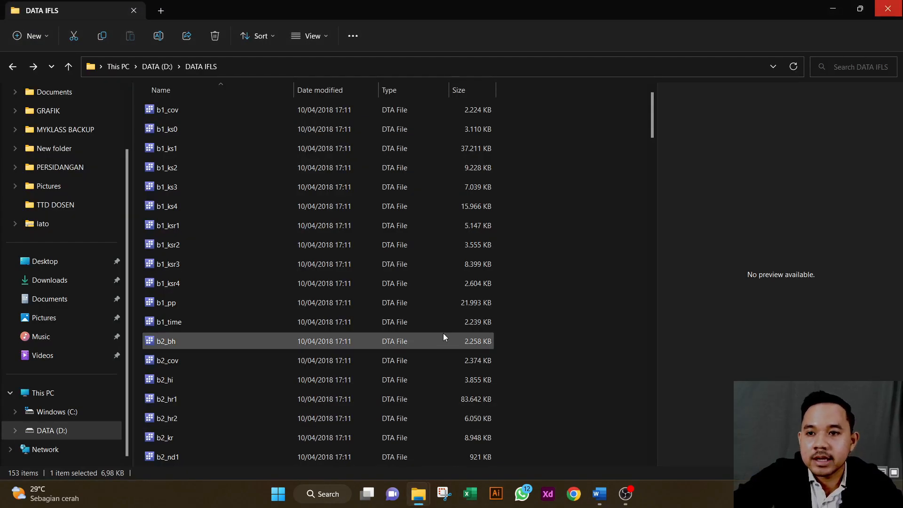
left_click(842, 73)
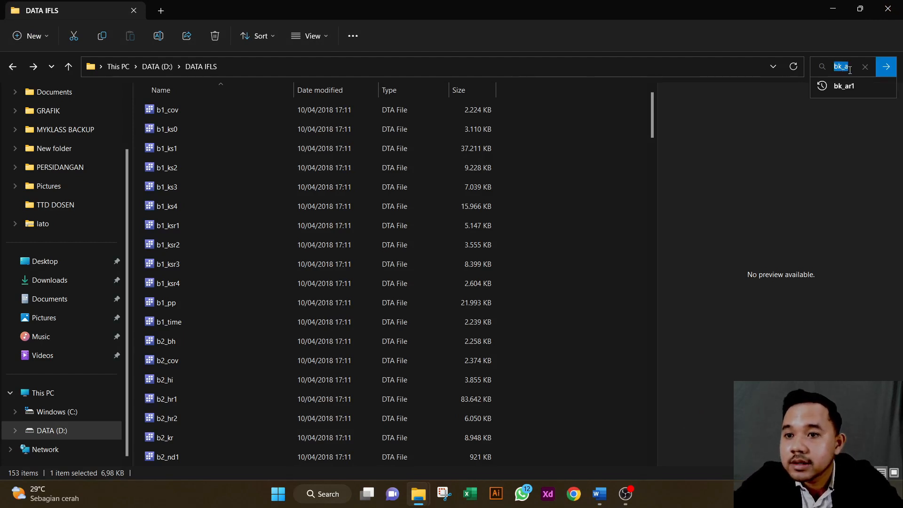
left_click(846, 85)
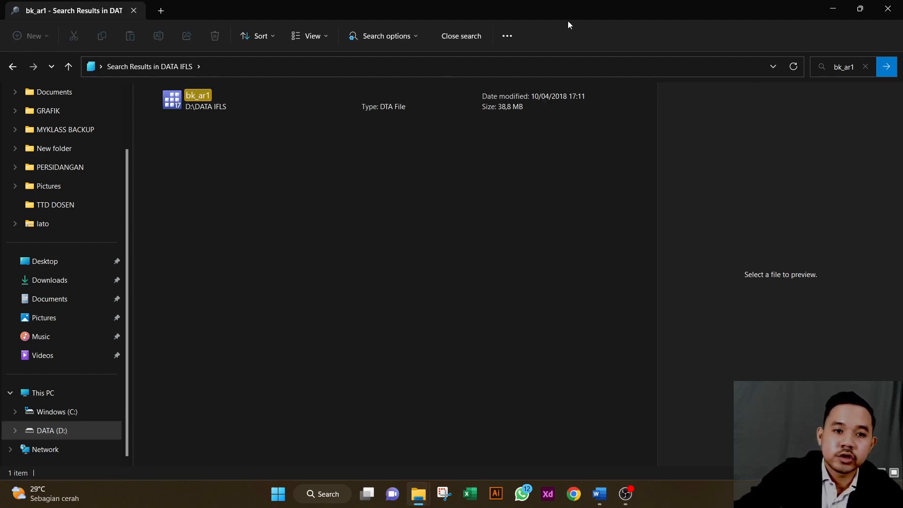
left_click(232, 103)
double_click(232, 103)
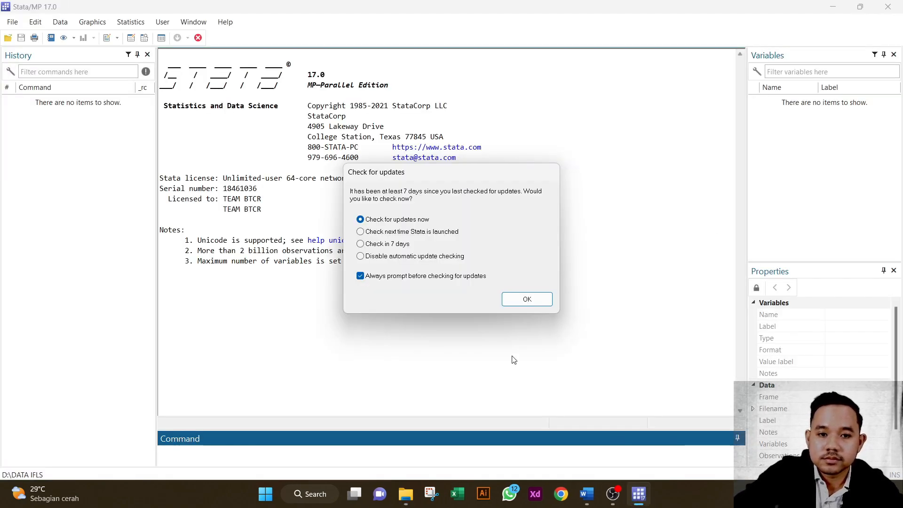
left_click(527, 300)
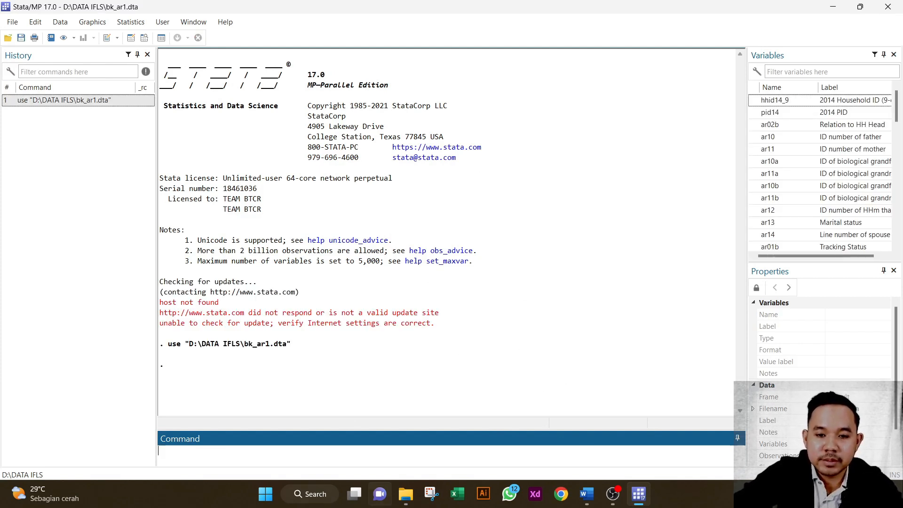
Return to the DATA IFLS folder and open kunci (1).do with Stata, accepting the update check.
left_click(407, 497)
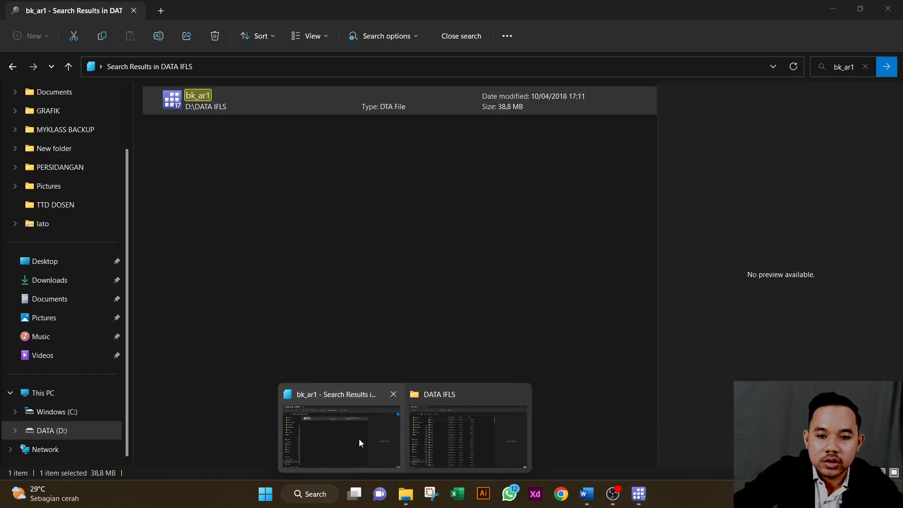
left_click(359, 439)
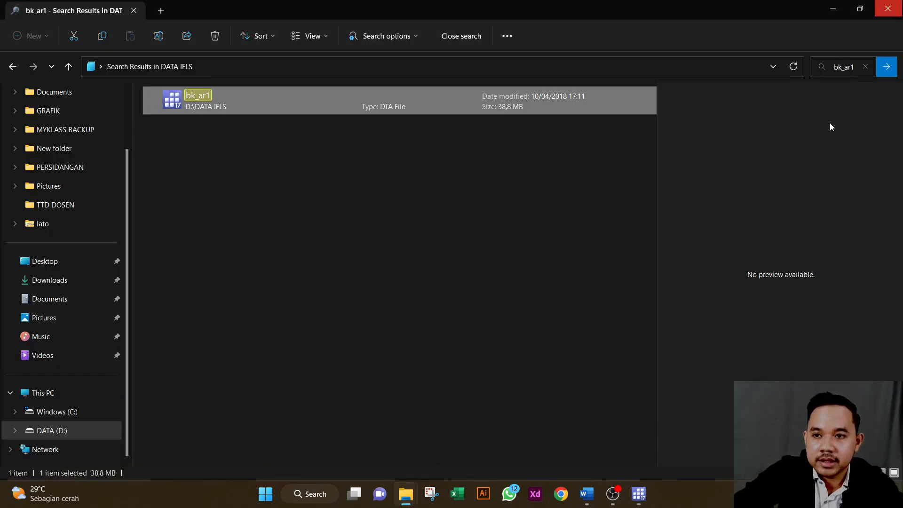
left_click(858, 67)
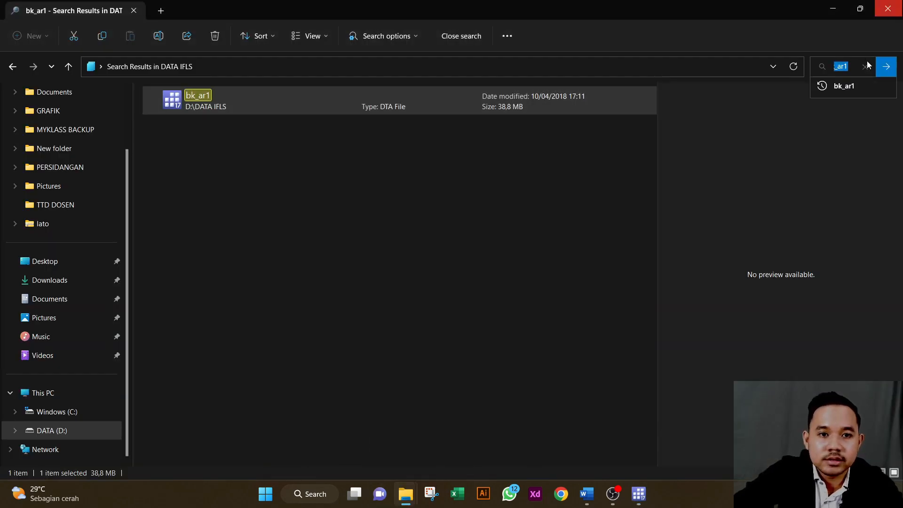
left_click(13, 66)
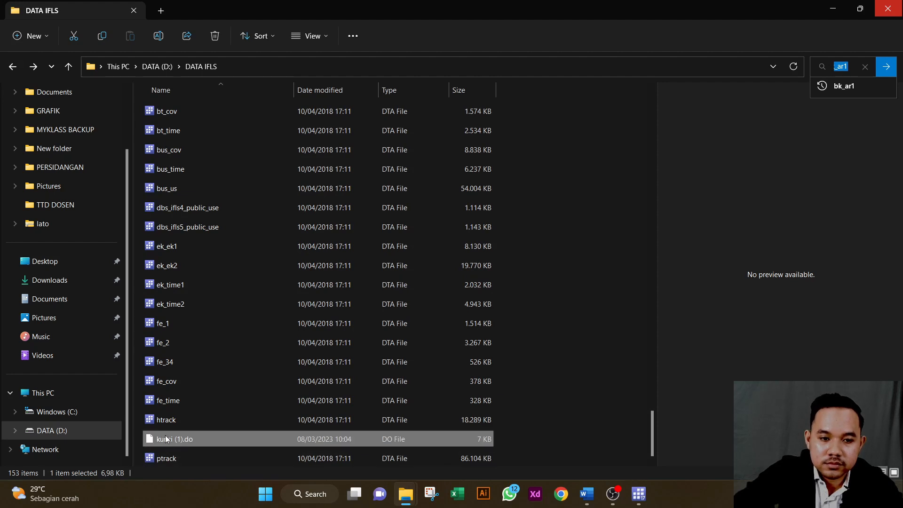
right_click(165, 436)
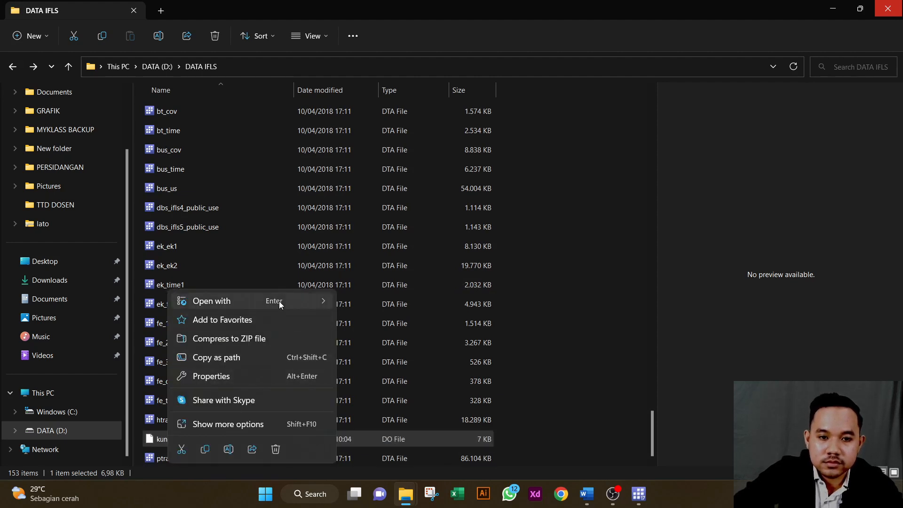
mouse_move(241, 306)
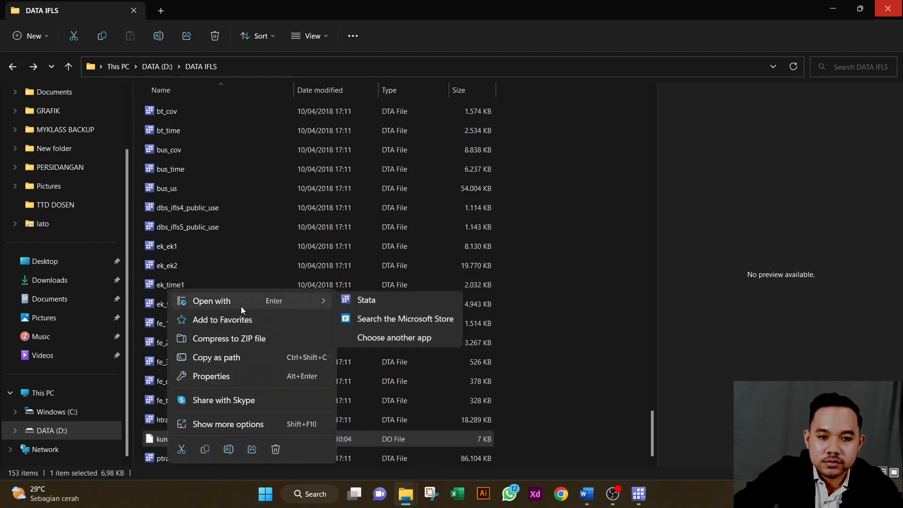
left_click(431, 307)
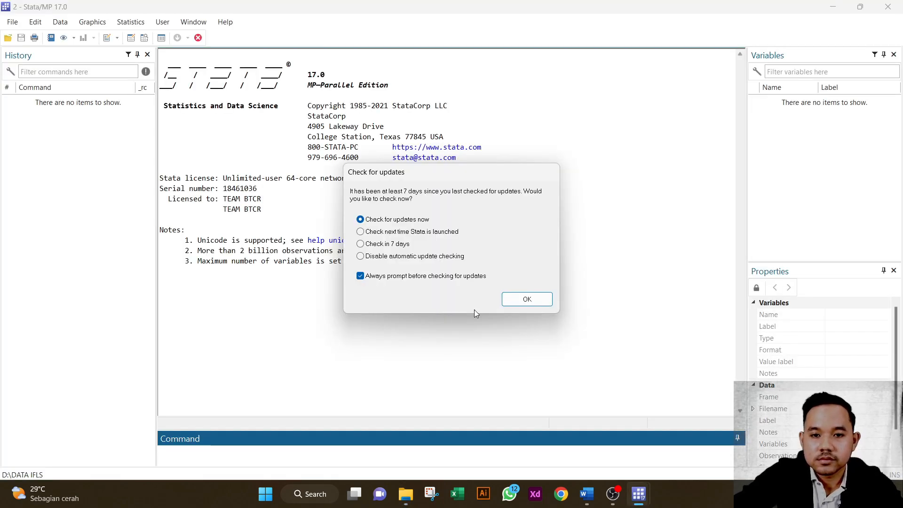
left_click(526, 299)
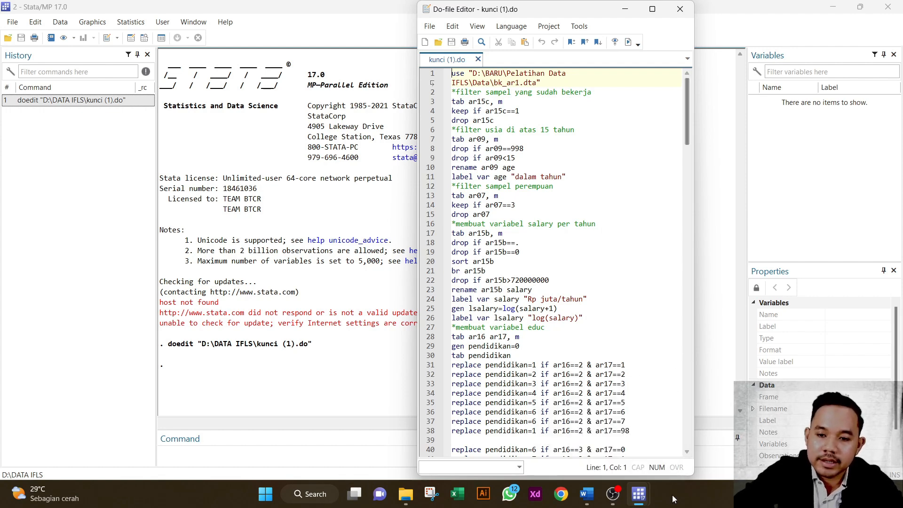
Copy the command use "D:\DATA IFLS\bk_ar1.dta" from the first Stata session's results over the do-file's line 1 use command.
mouse_move(644, 500)
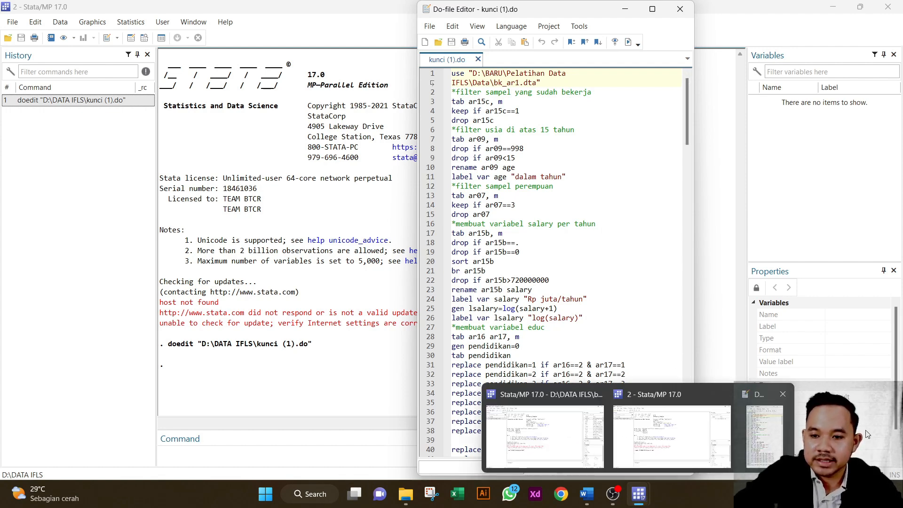
mouse_move(679, 449)
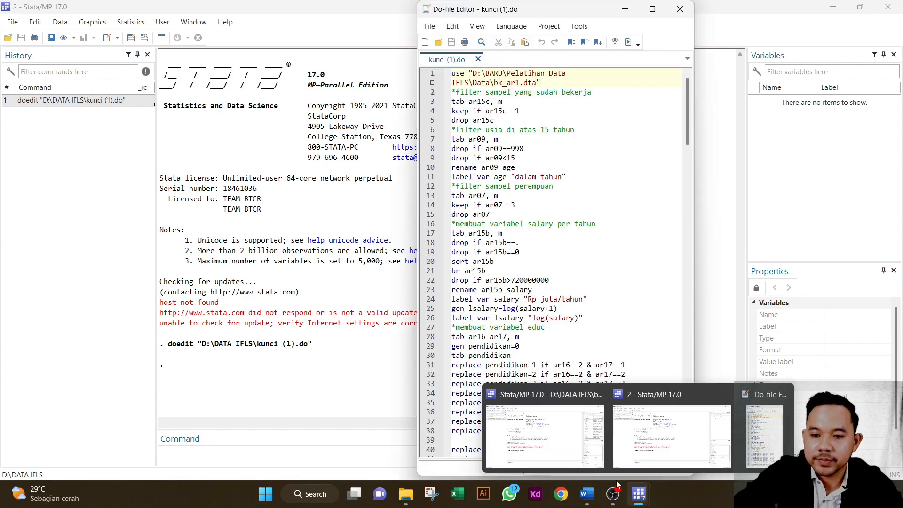
left_click(541, 446)
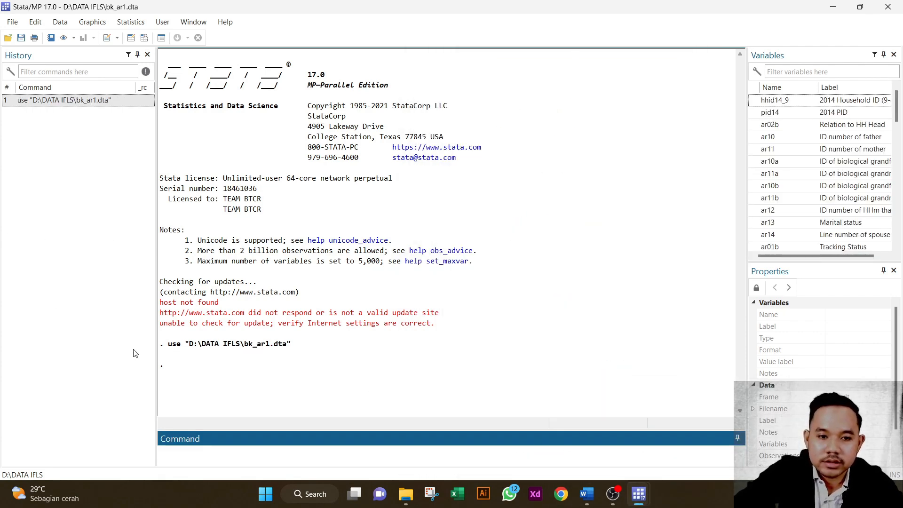
left_click_drag(164, 345, 303, 350)
key("ctrl+c")
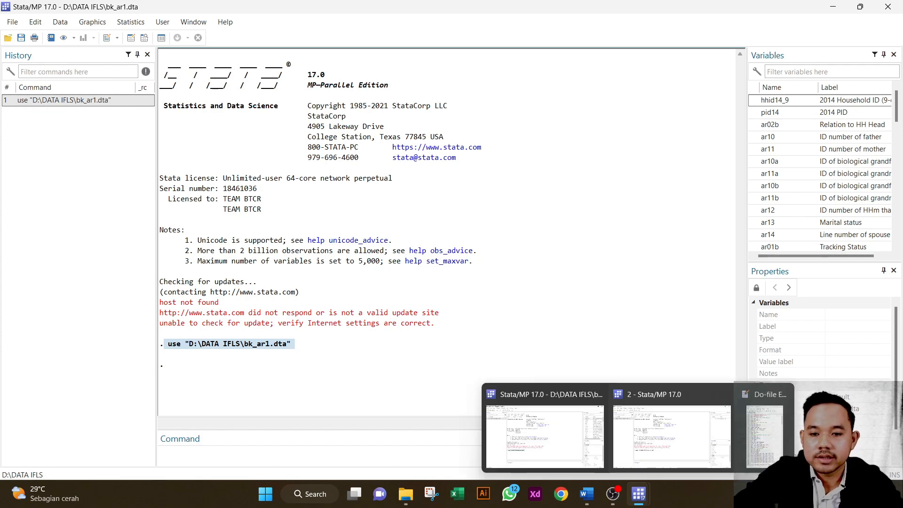
mouse_move(638, 503)
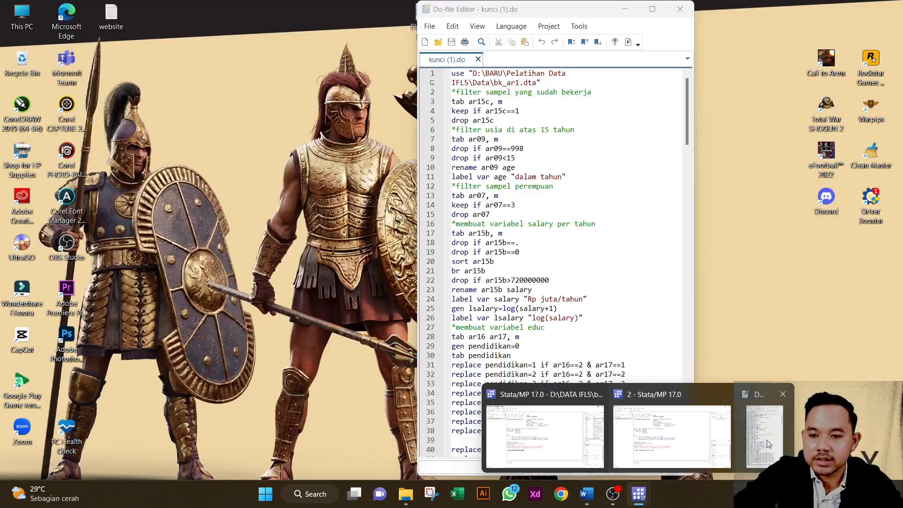
left_click(763, 437)
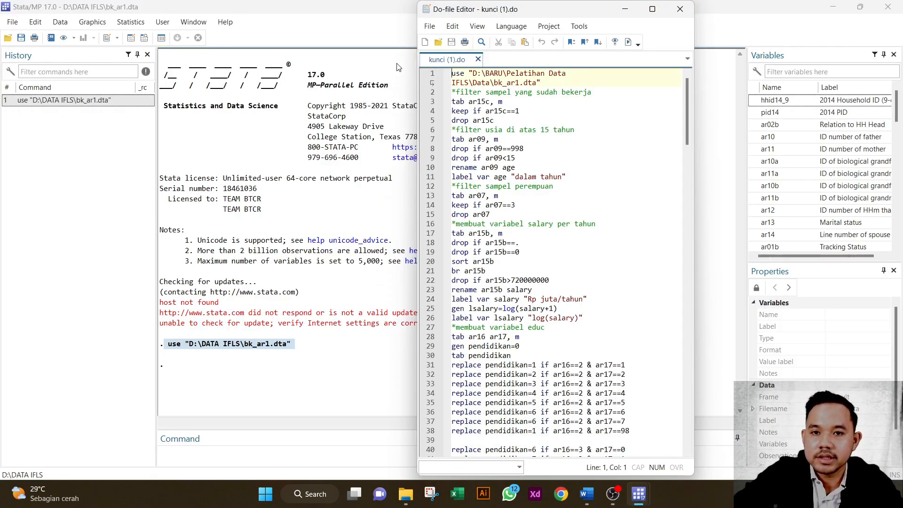
left_click_drag(541, 82, 452, 74)
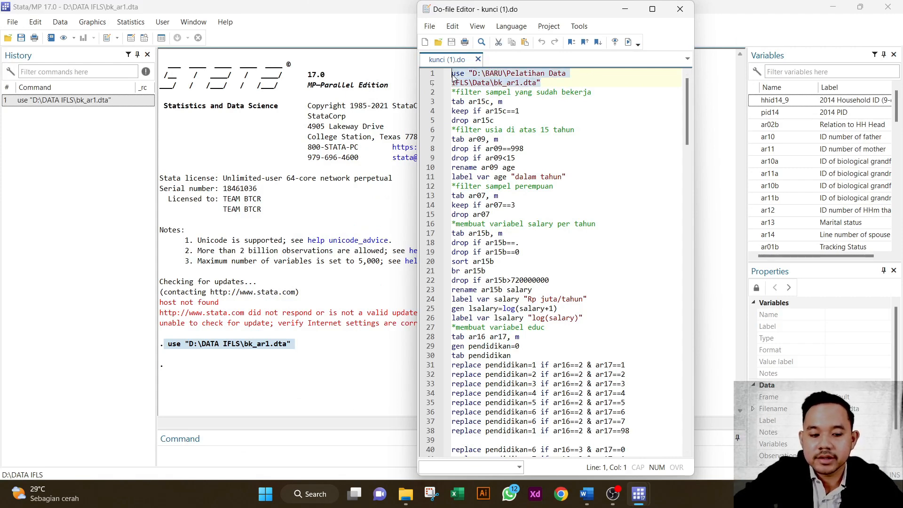
key("ctrl+v")
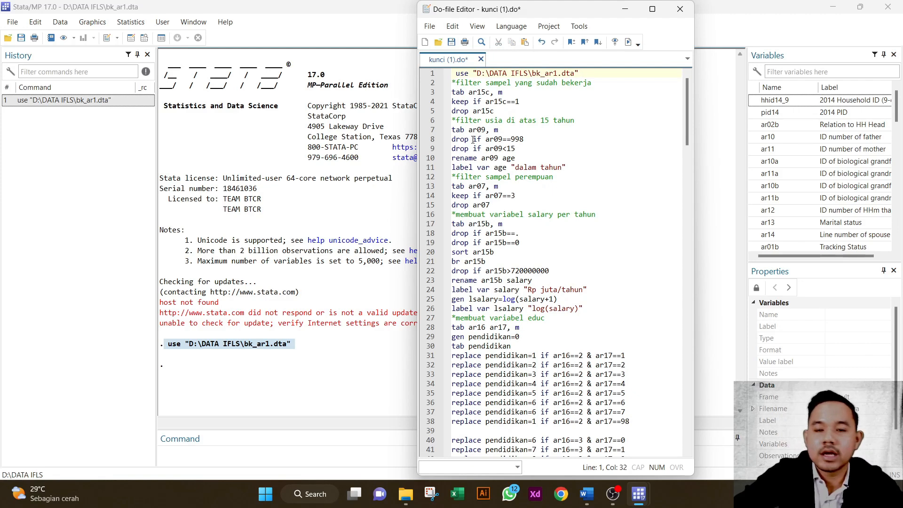
Run only line 1 of the do-file to load bk_ar1.dta, and check the output in the second Stata session.
left_click(432, 74)
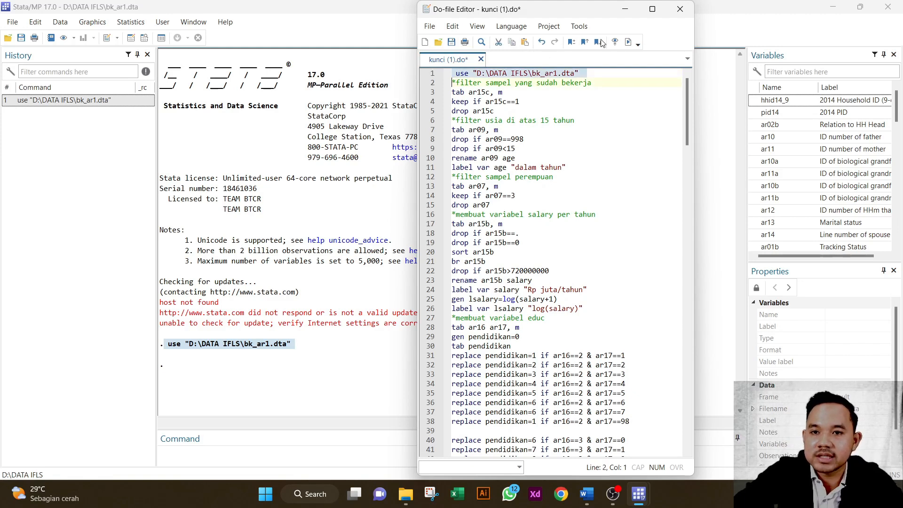
left_click(628, 42)
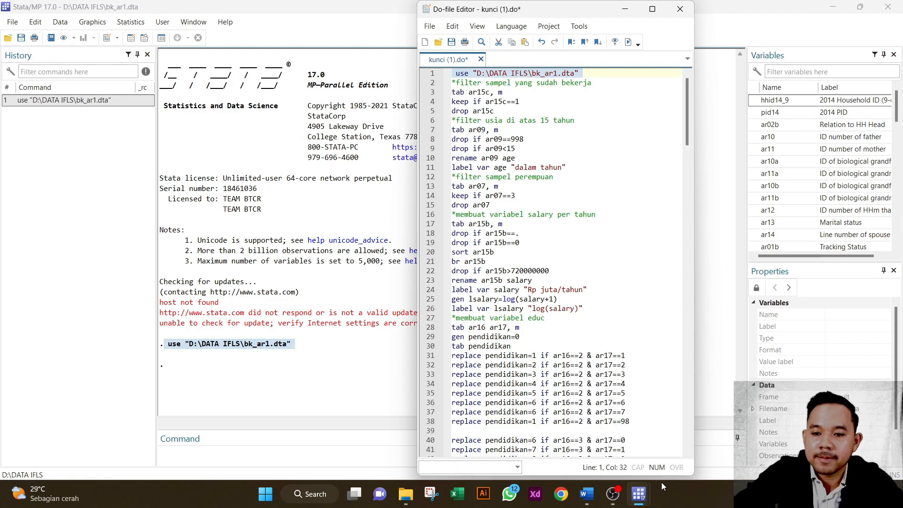
mouse_move(633, 493)
left_click(682, 418)
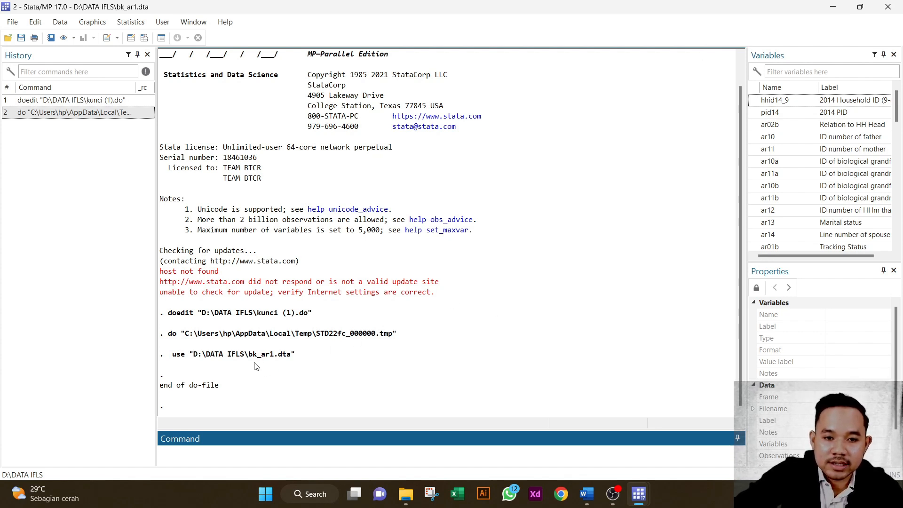
Back in the do-file, run line 3, tab ar15c, m, to tabulate main activity including missing values.
mouse_move(650, 496)
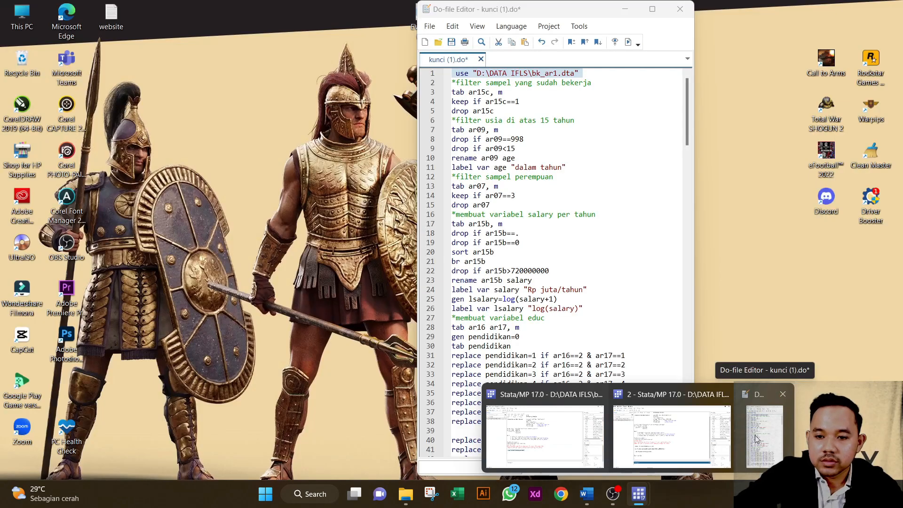
left_click(756, 438)
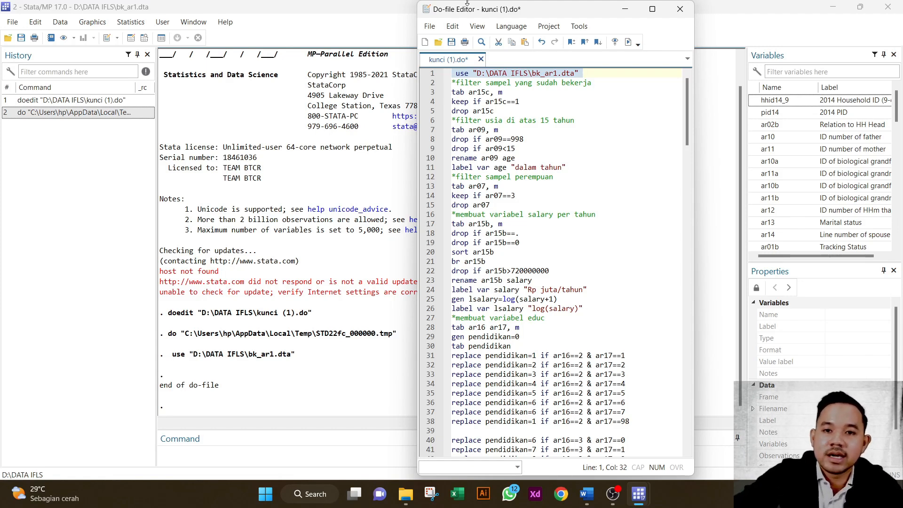
left_click(430, 92)
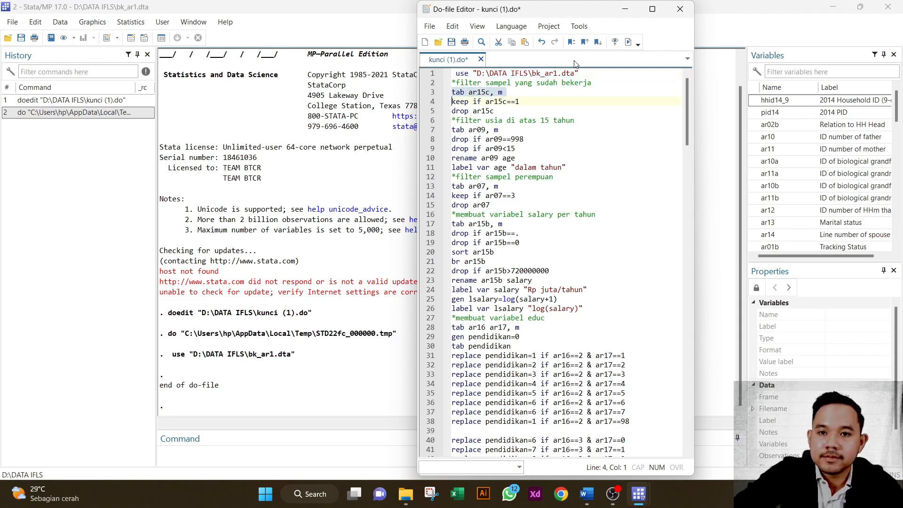
left_click(629, 42)
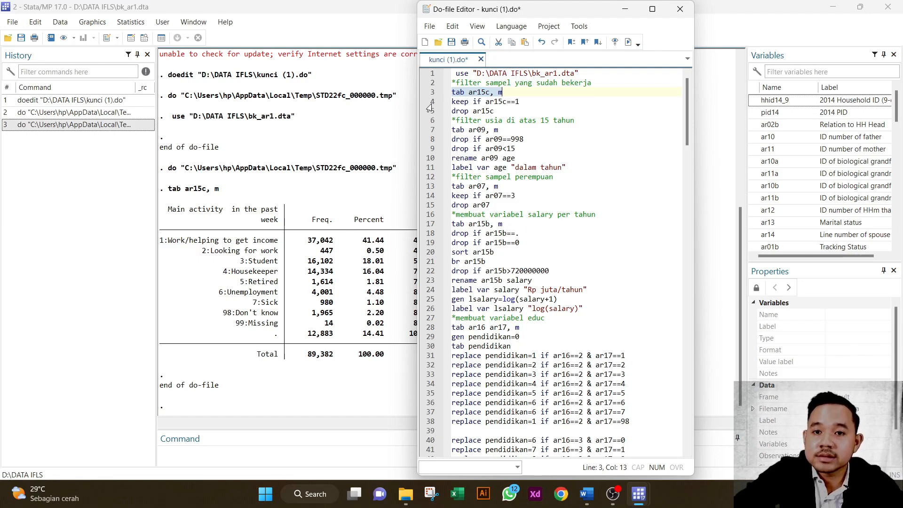
Run lines 4 and 5 separately to keep only observations with ar15c==1 and drop the ar15c variable.
left_click(430, 107)
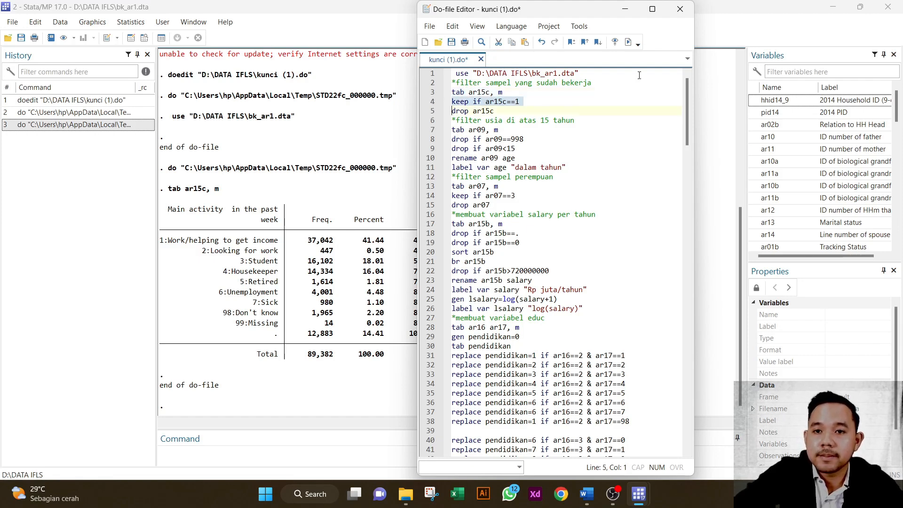
left_click(629, 42)
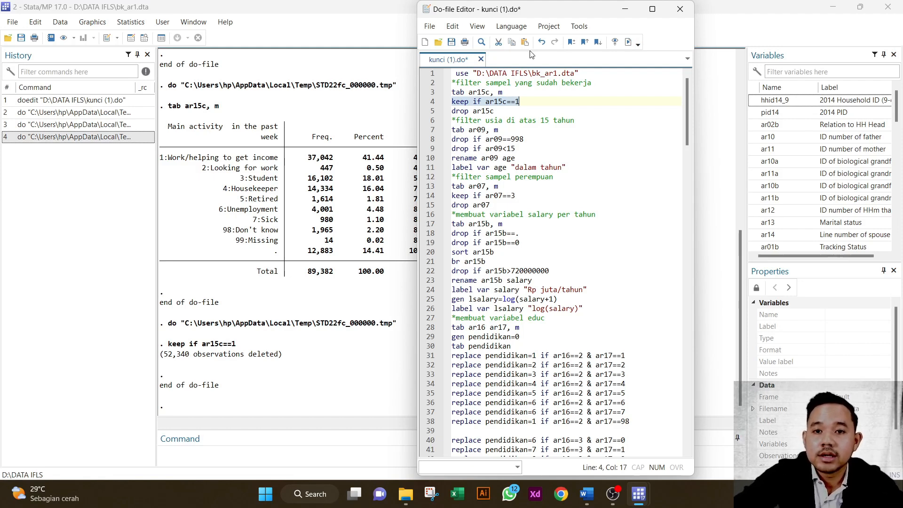
left_click(426, 111)
left_click(627, 42)
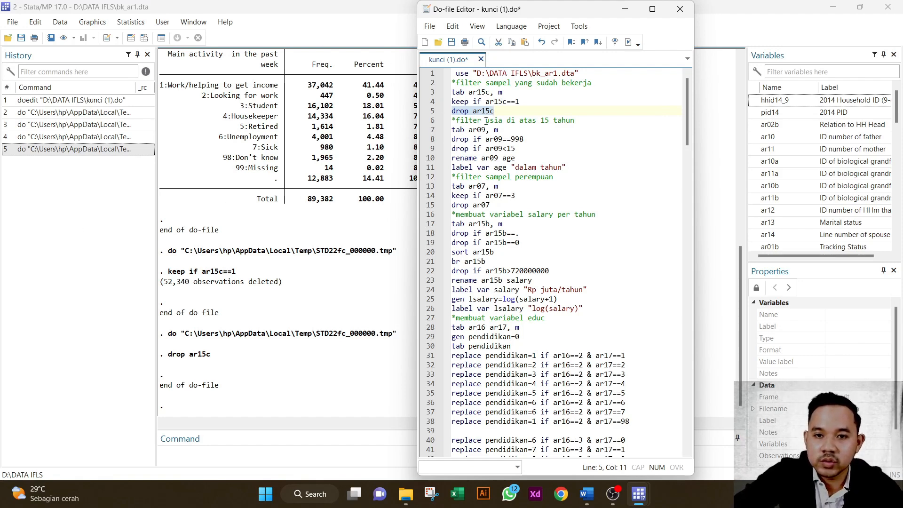
Run line 7, tab ar09, m, to tabulate age including missing values.
left_click(431, 130)
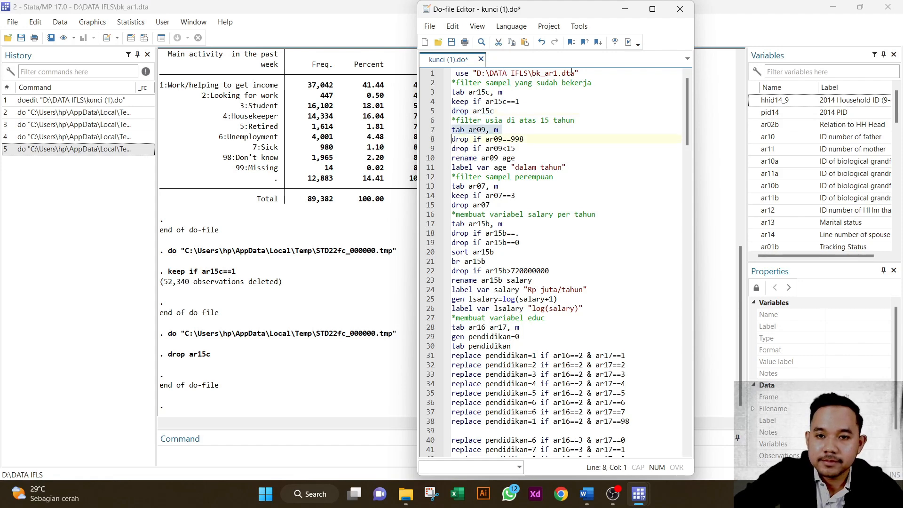
left_click(629, 46)
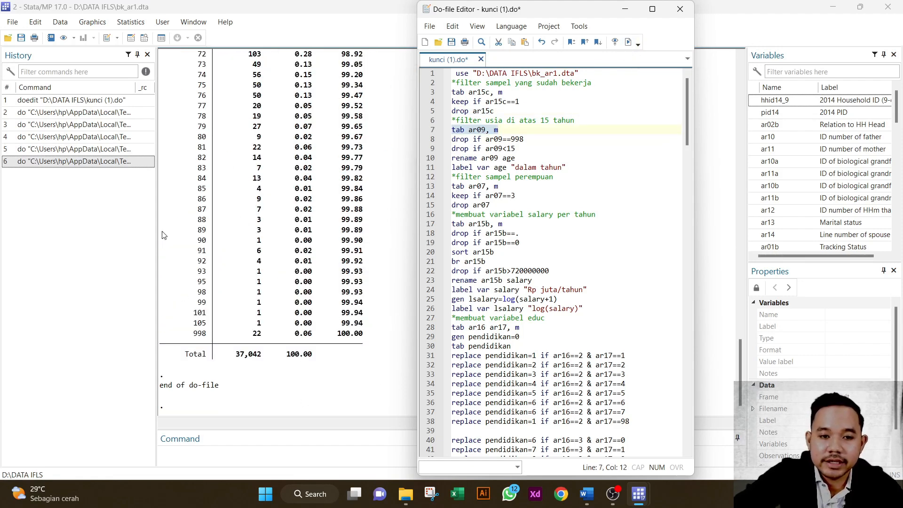
Examine the ar09 age table from the youngest to the oldest ages for values under 15 and for invalid codes.
scroll(252, 292, "up", 5)
scroll(253, 292, "down", 4)
scroll(282, 235, "up", 1)
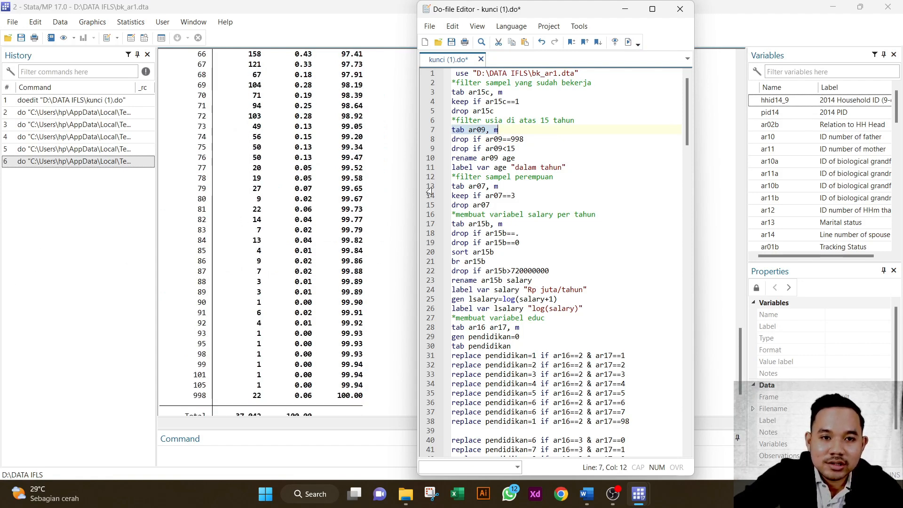
scroll(478, 262, "down", 3)
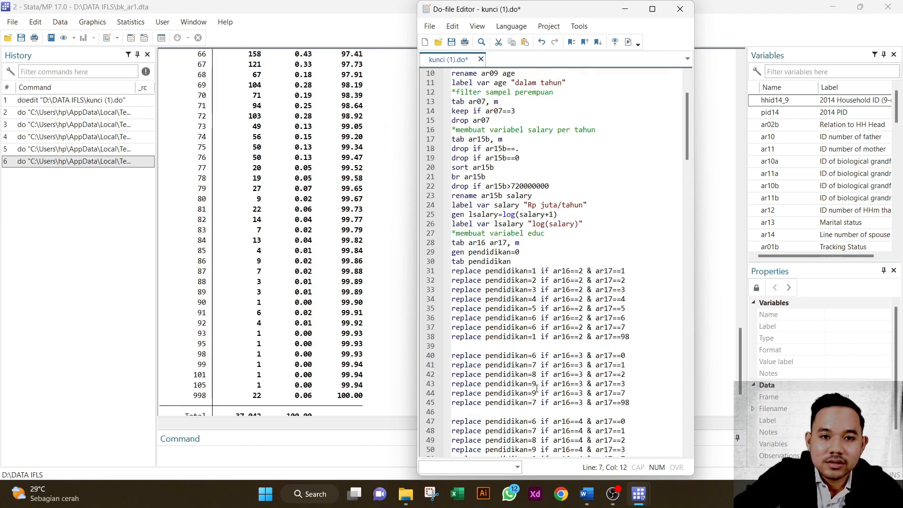
left_click(334, 239)
scroll(334, 239, "up", 20)
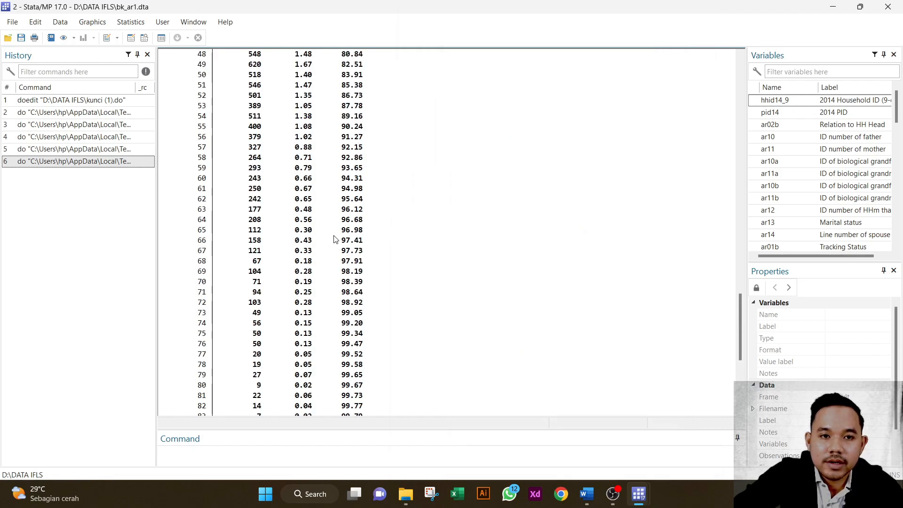
scroll(335, 238, "up", 6)
scroll(290, 240, "down", 20)
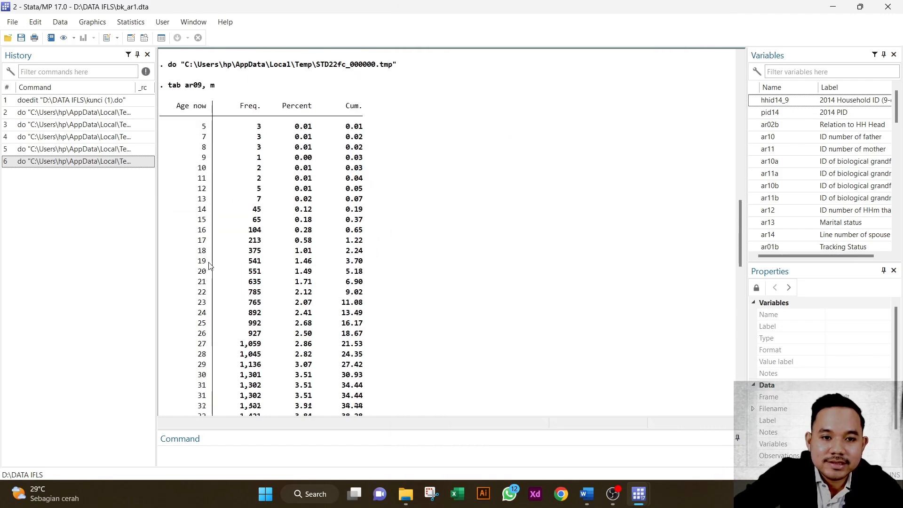
scroll(289, 217, "down", 12)
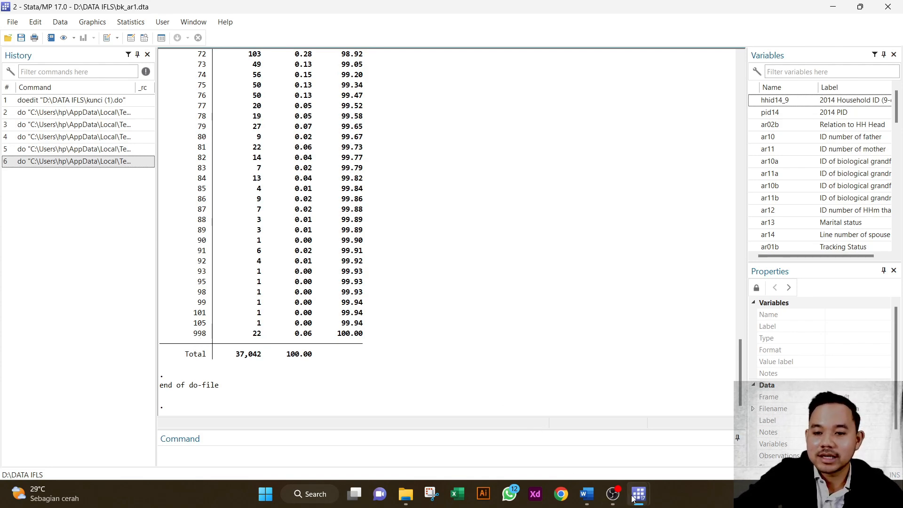
Back in the do-file, run lines 8 and 9 separately to drop observations with ar09==998 and with ar09<15.
mouse_move(639, 494)
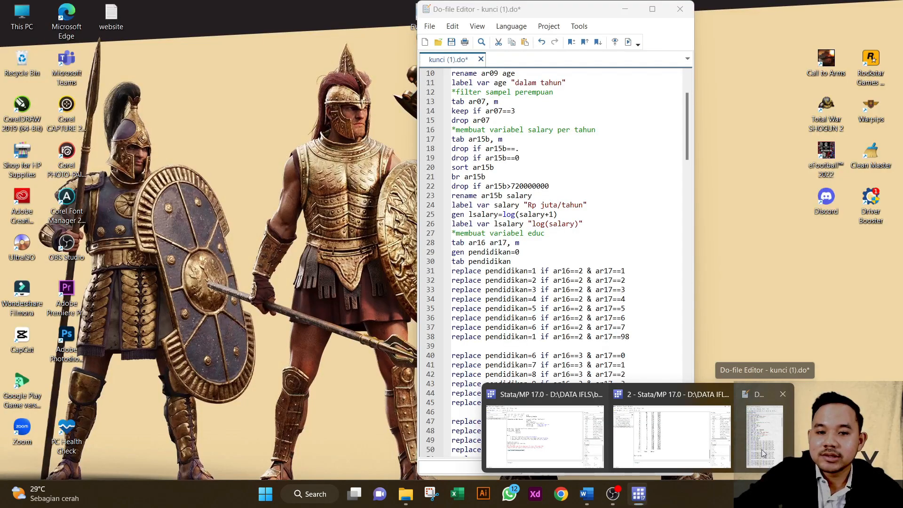
left_click(761, 449)
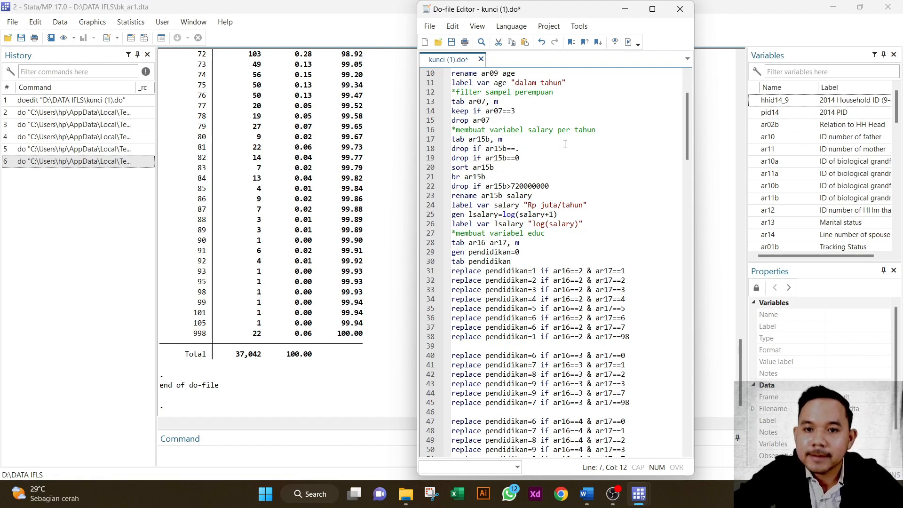
scroll(488, 196, "up", 3)
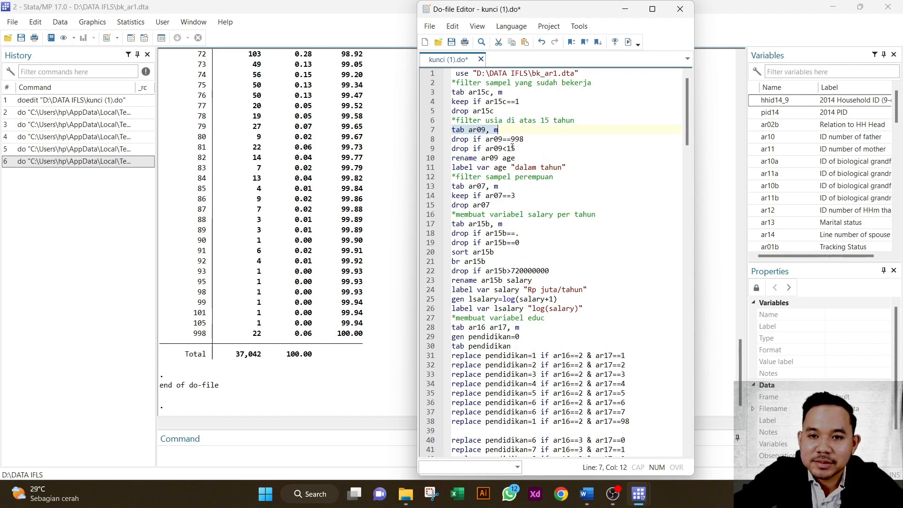
left_click(428, 140)
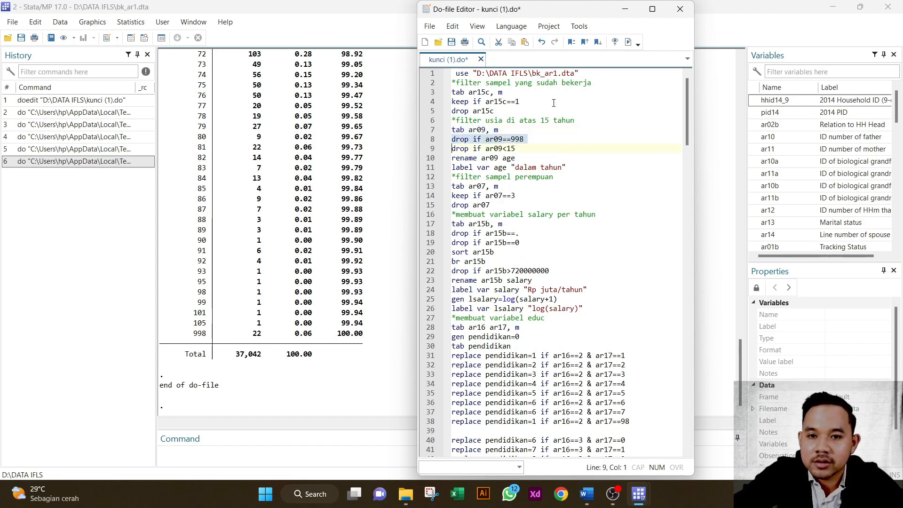
left_click(628, 43)
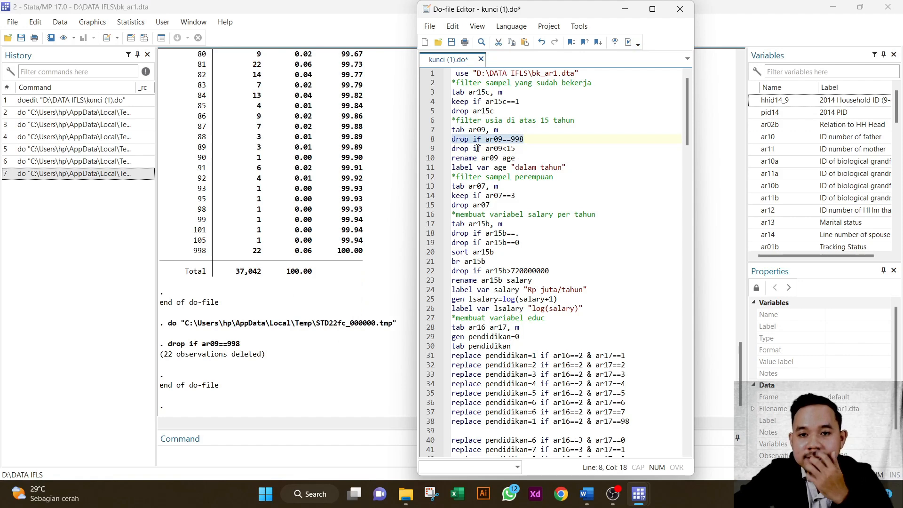
left_click(433, 149)
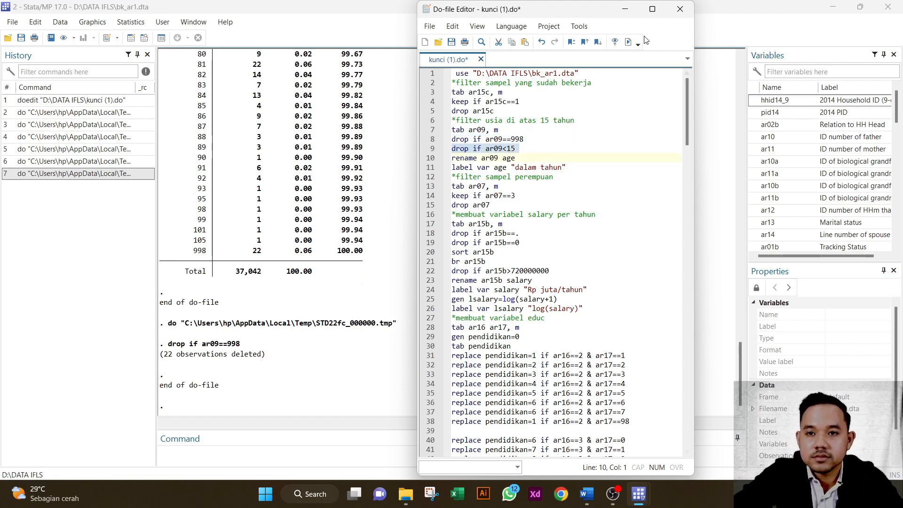
left_click(628, 43)
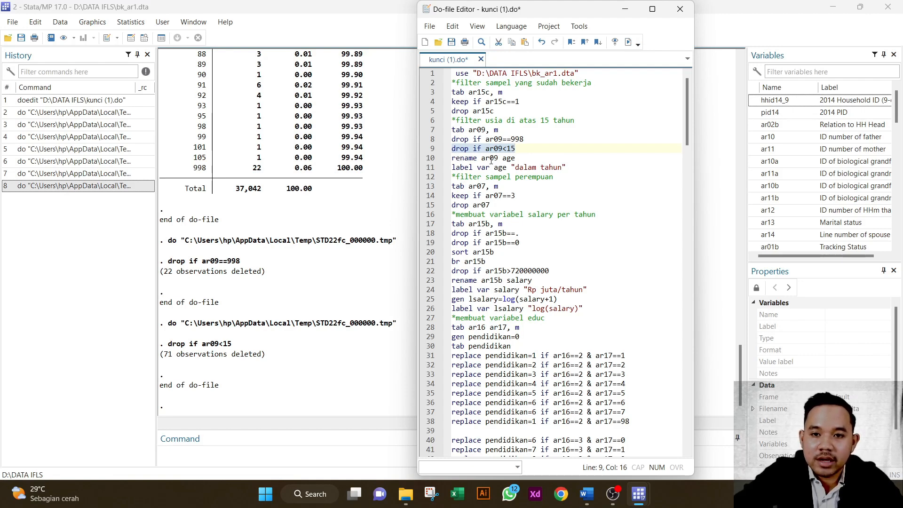
Run lines 10 and 11 separately to rename ar09 to age and label it "dalam tahun".
left_click(430, 158)
left_click(629, 42)
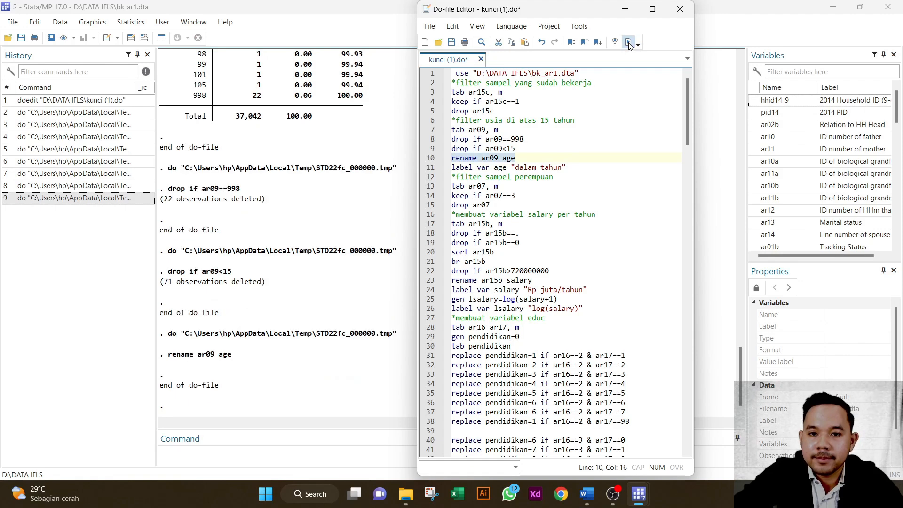
left_click(429, 169)
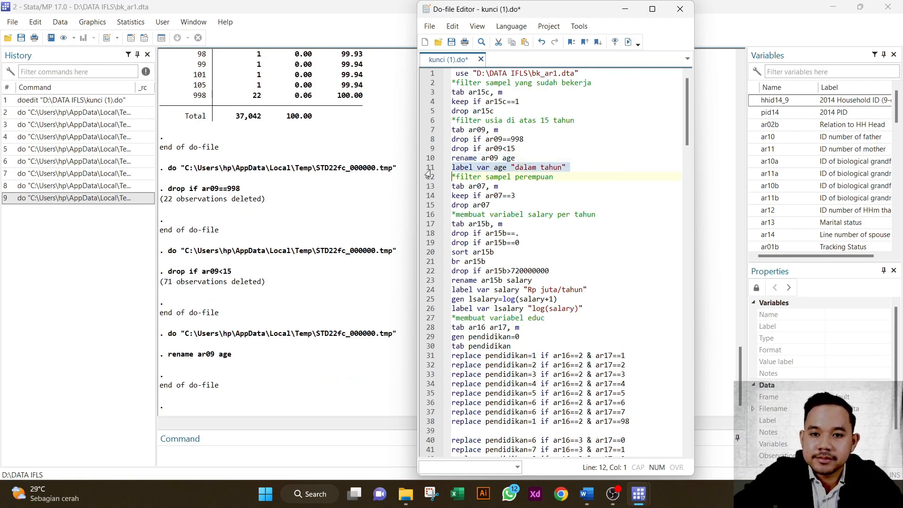
left_click(628, 42)
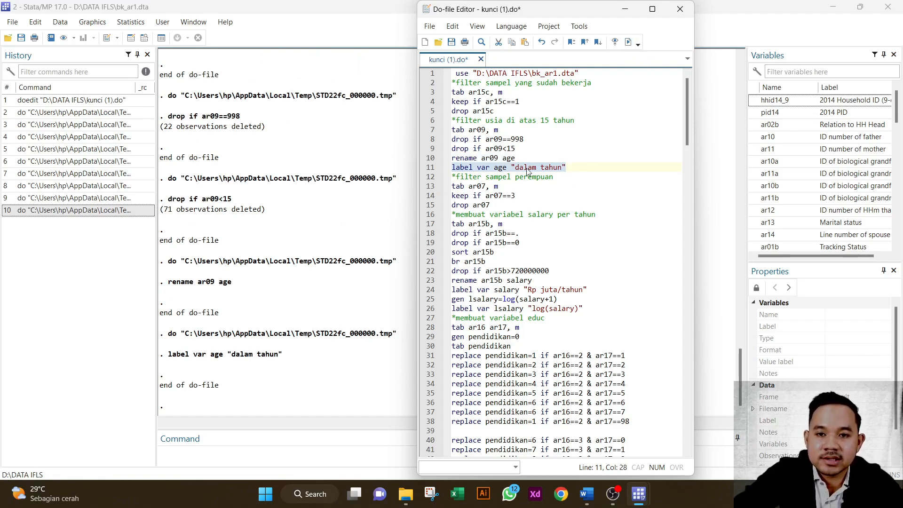
Run line 13, tab ar07, m, to tabulate sex including missing values.
left_click(429, 190)
left_click(628, 42)
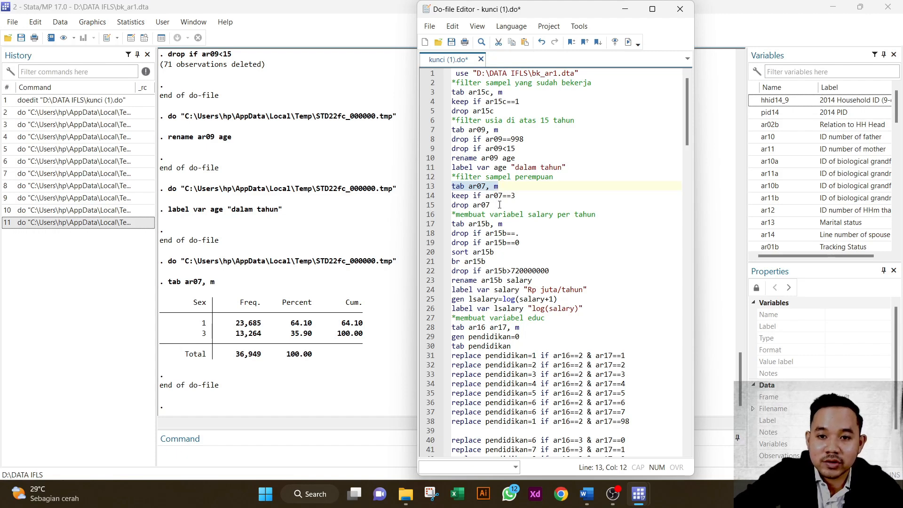
Run lines 14 and 15 separately to keep only observations with ar07==3 and drop the ar07 variable.
left_click(430, 197)
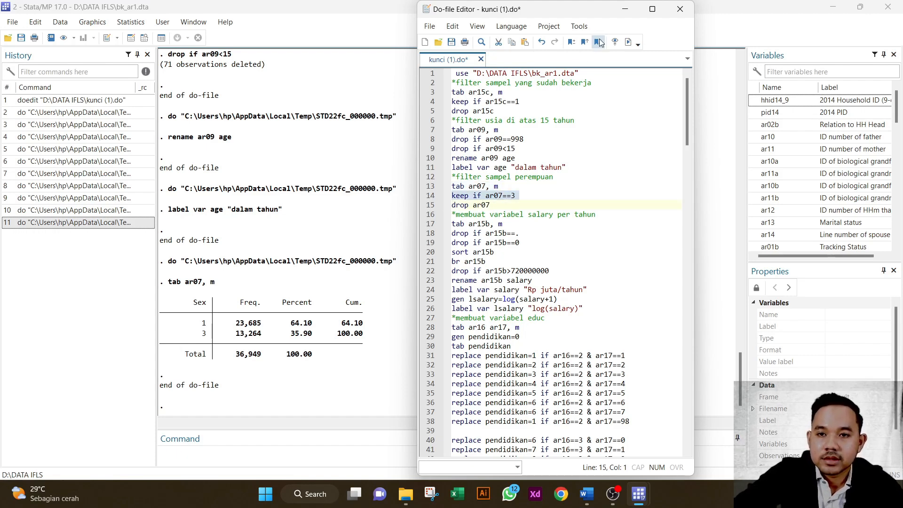
left_click(628, 43)
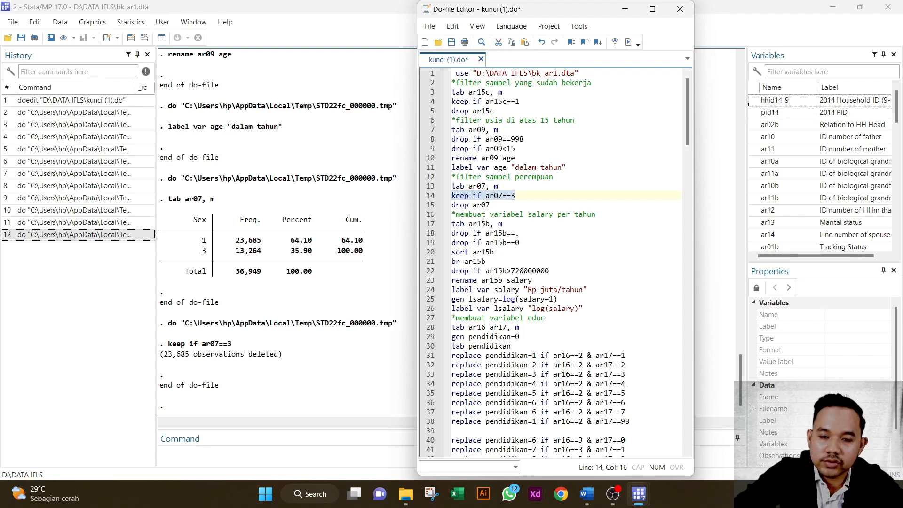
left_click(430, 205)
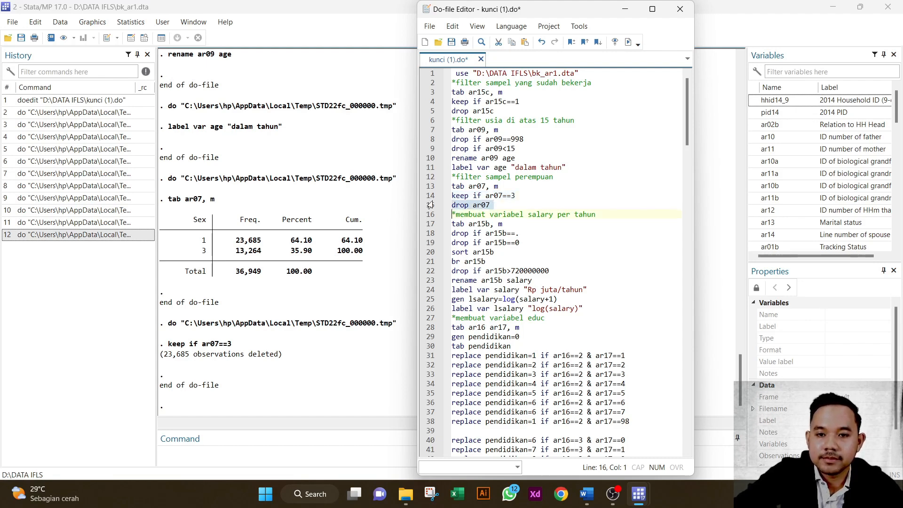
left_click(628, 43)
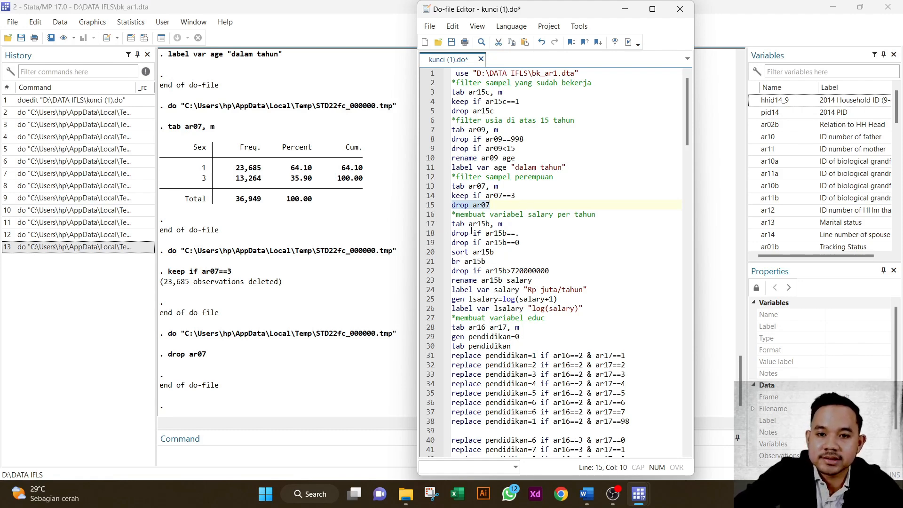
Run line 17, tab ar15b, m, to tabulate income including missing values, and look through the resulting table.
left_click(429, 224)
left_click(628, 42)
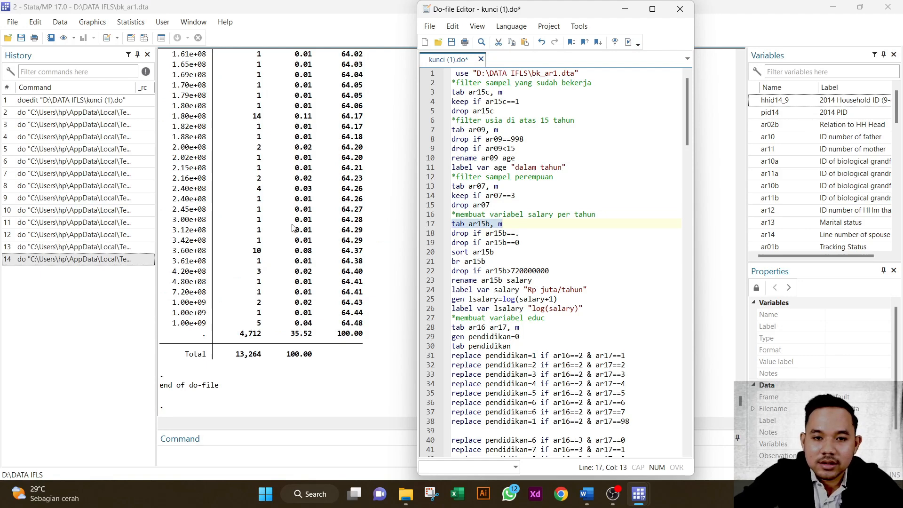
scroll(291, 228, "up", 2)
scroll(291, 227, "up", 10)
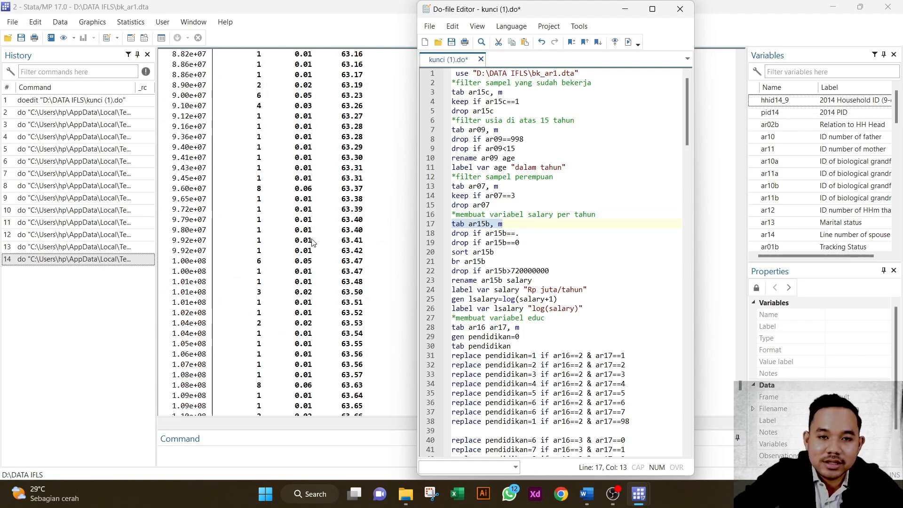
scroll(316, 232, "up", 20)
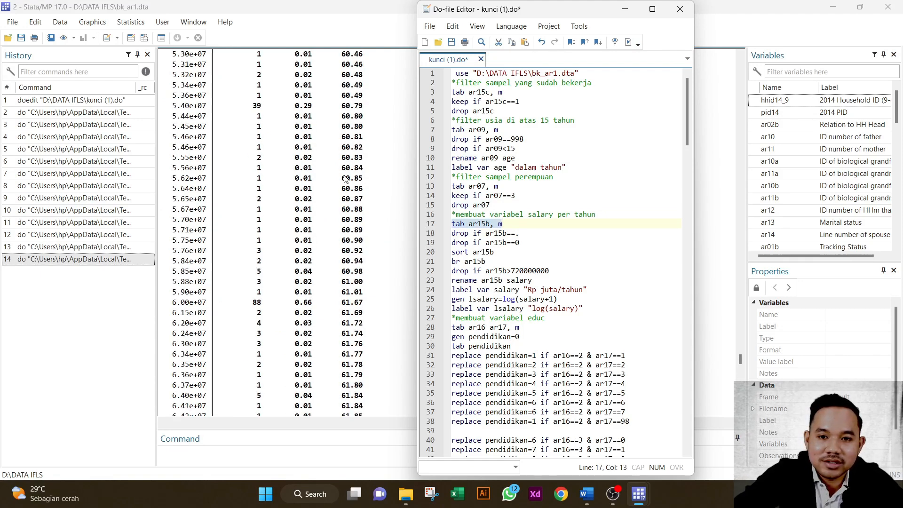
scroll(345, 179, "up", 3)
scroll(350, 182, "down", 15)
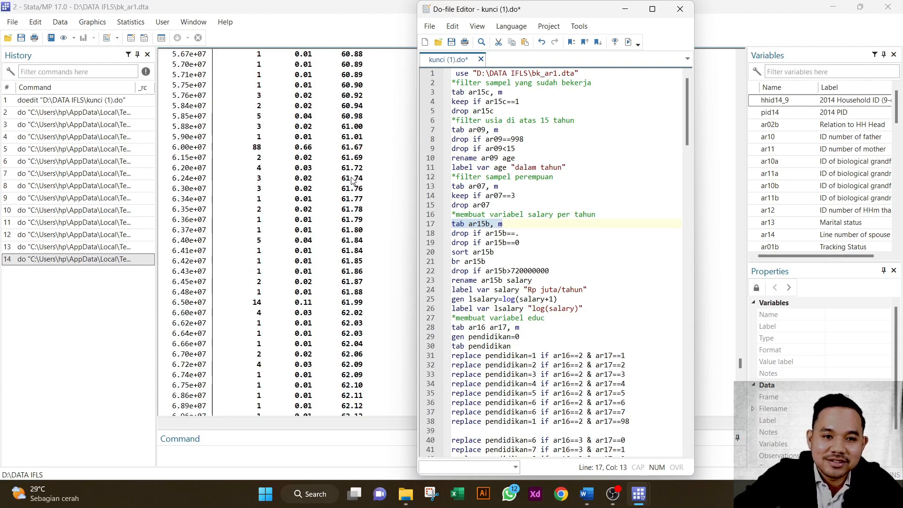
scroll(354, 184, "down", 20)
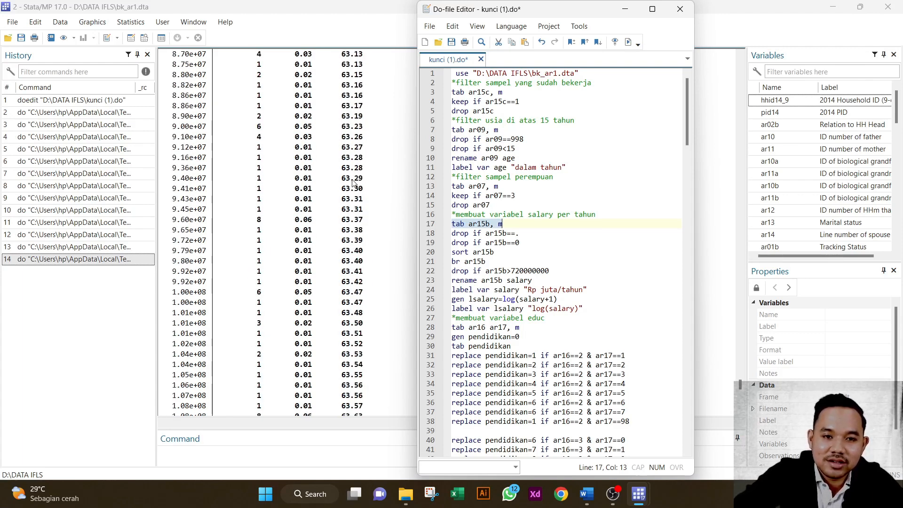
scroll(359, 195, "down", 15)
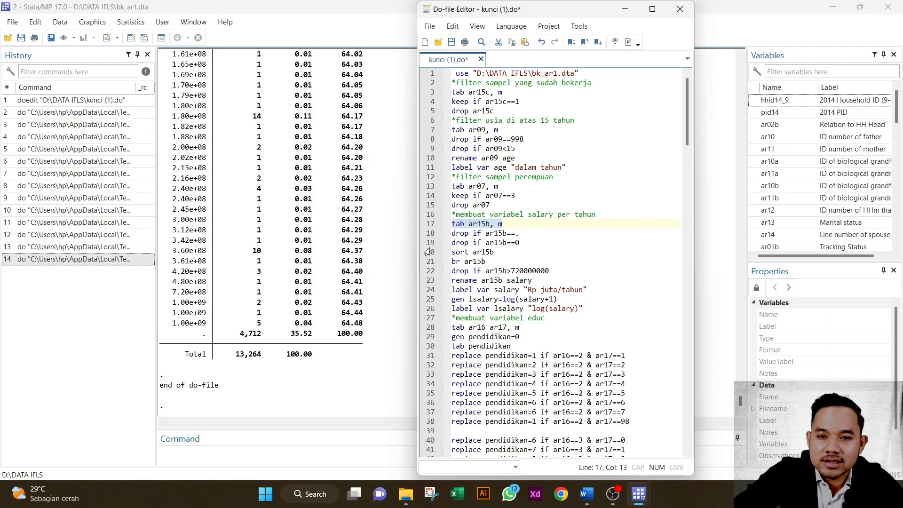
Run lines 18 and 19 separately to drop observations where ar15b is missing (ar15b==.) or equals 0.
left_click(429, 232)
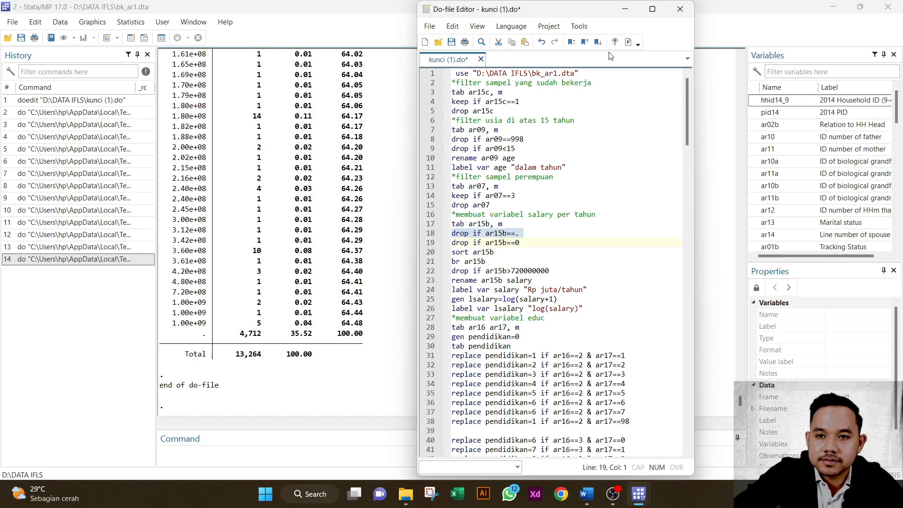
left_click(628, 42)
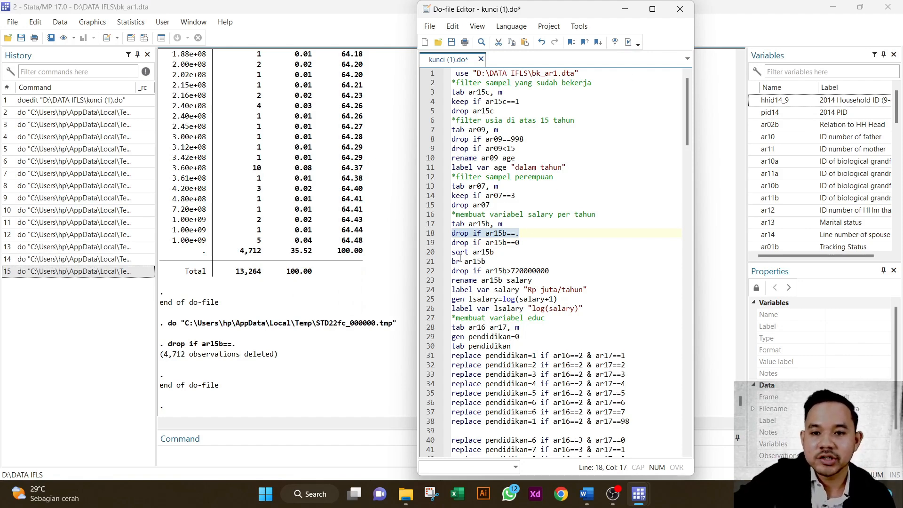
left_click(431, 243)
left_click(628, 42)
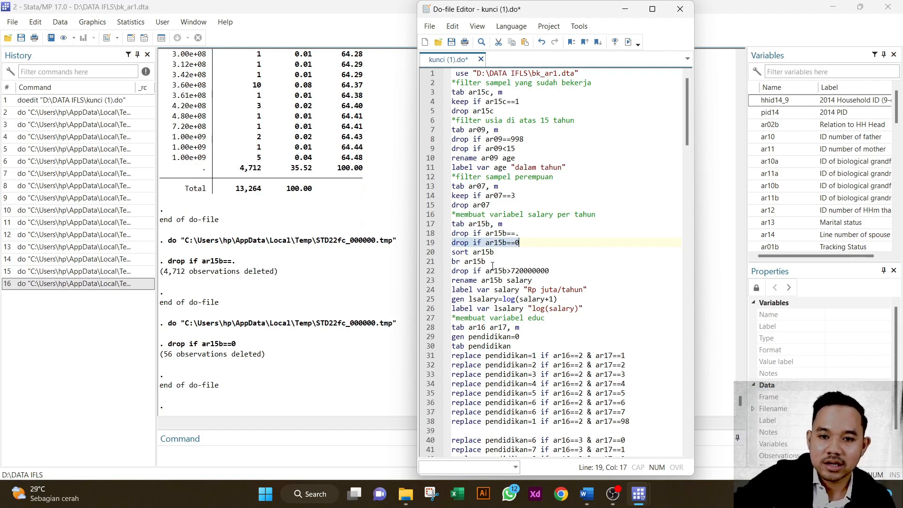
Run lines 20 and 21 separately to sort the data by ar15b and browse the sorted ar15b values in the Data Editor.
left_click(429, 253)
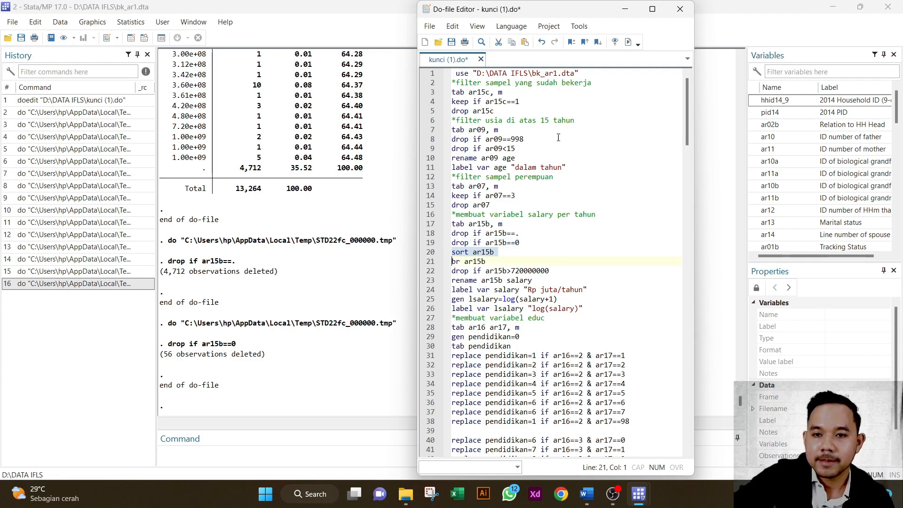
left_click(628, 41)
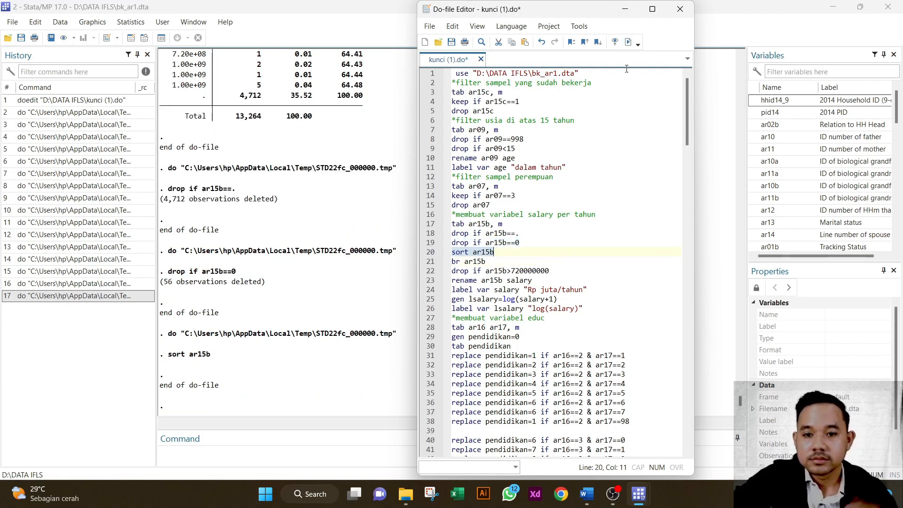
left_click(431, 262)
left_click(629, 41)
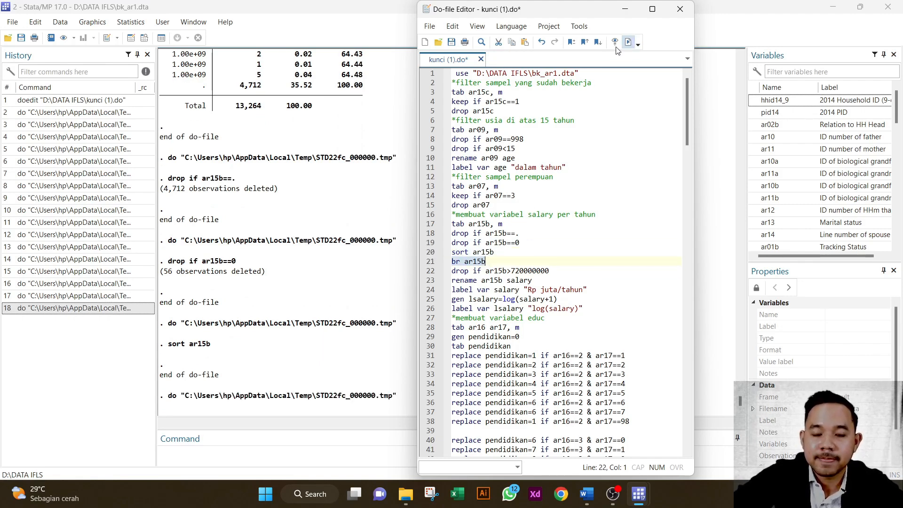
scroll(209, 316, "down", 5)
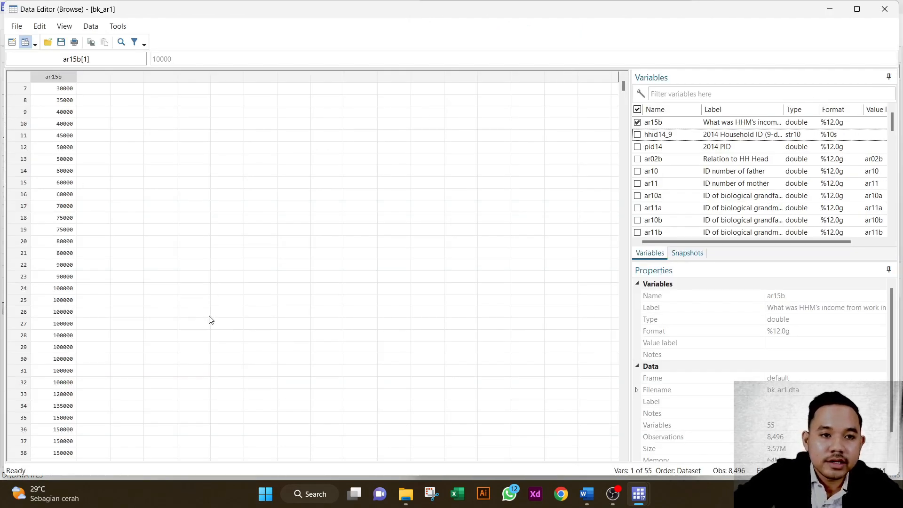
scroll(228, 395, "up", 5)
scroll(236, 397, "down", 15)
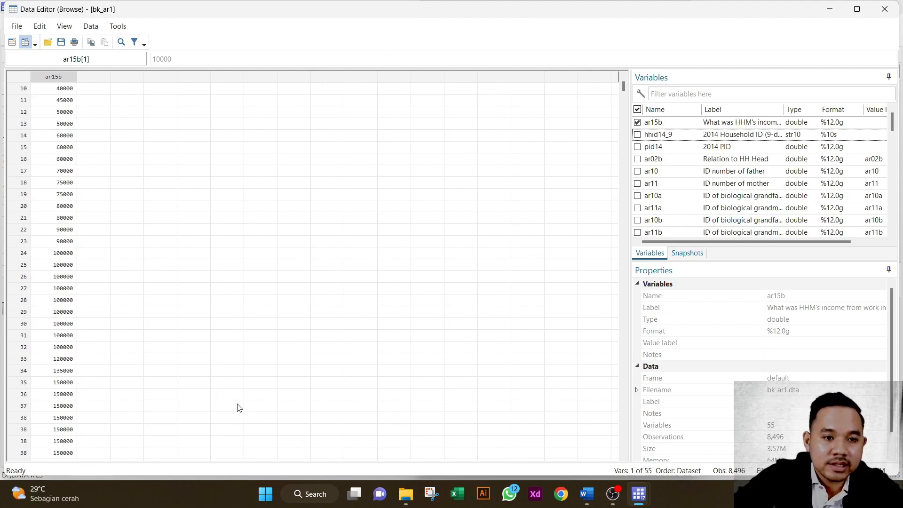
scroll(246, 313, "down", 9)
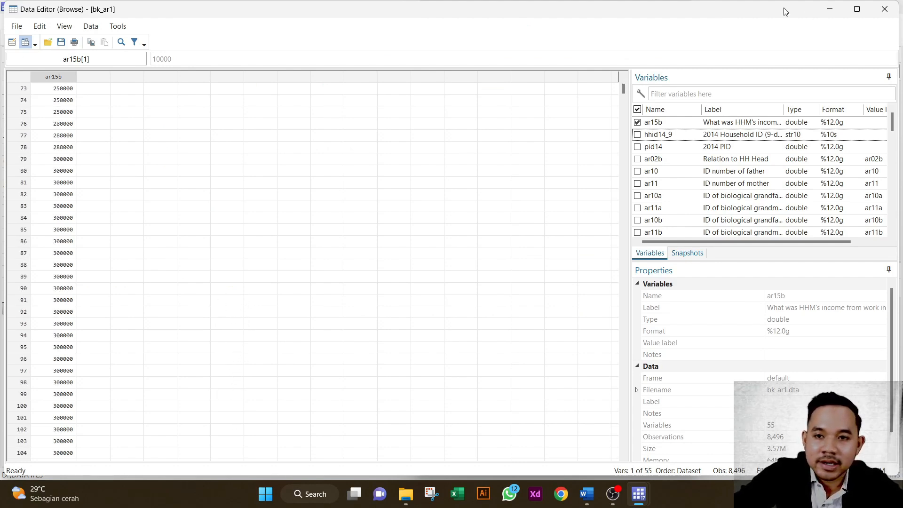
Examine the highest ar15b values at the end of the sorted data.
mouse_move(625, 89)
left_mouse_down()
mouse_move(622, 219)
mouse_move(623, 89)
left_mouse_up()
left_click_drag(633, 494, 639, 447)
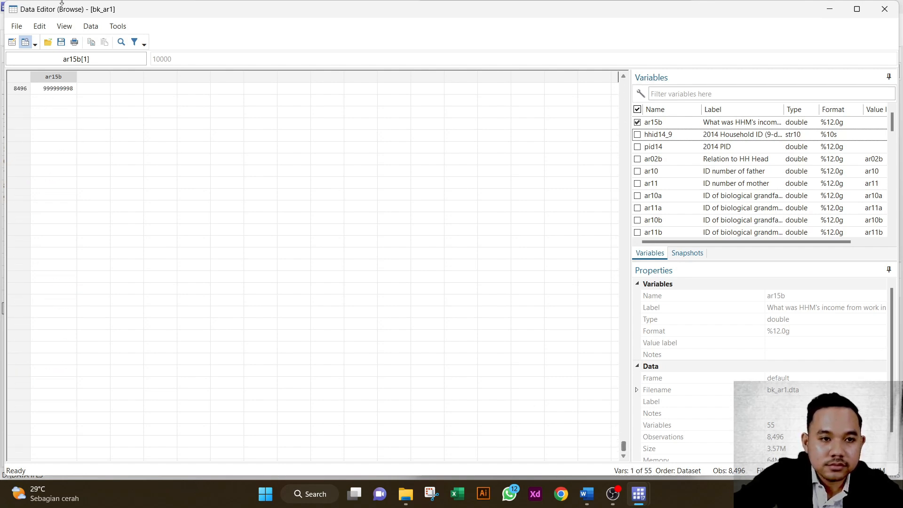
scroll(172, 253, "up", 8)
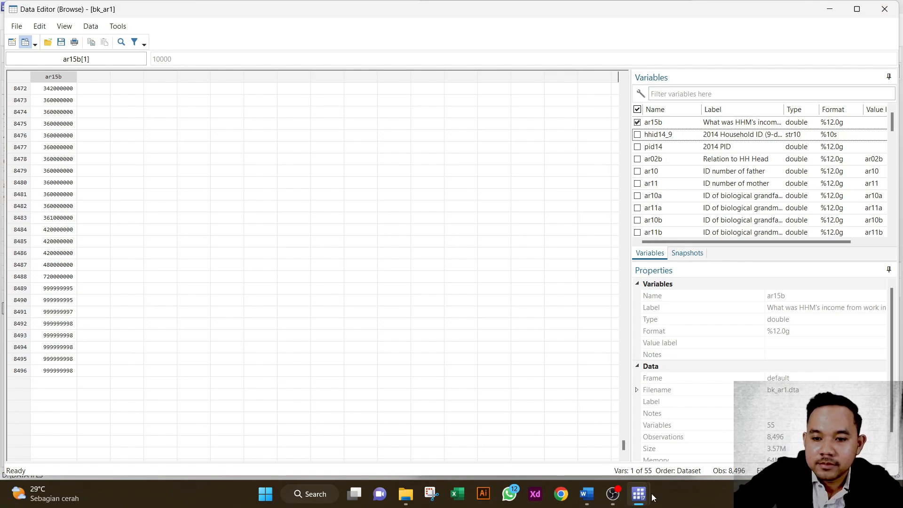
Return to the do-file kunci (1).do and run only line 22 to drop observations with ar15b>720000000.
mouse_move(648, 496)
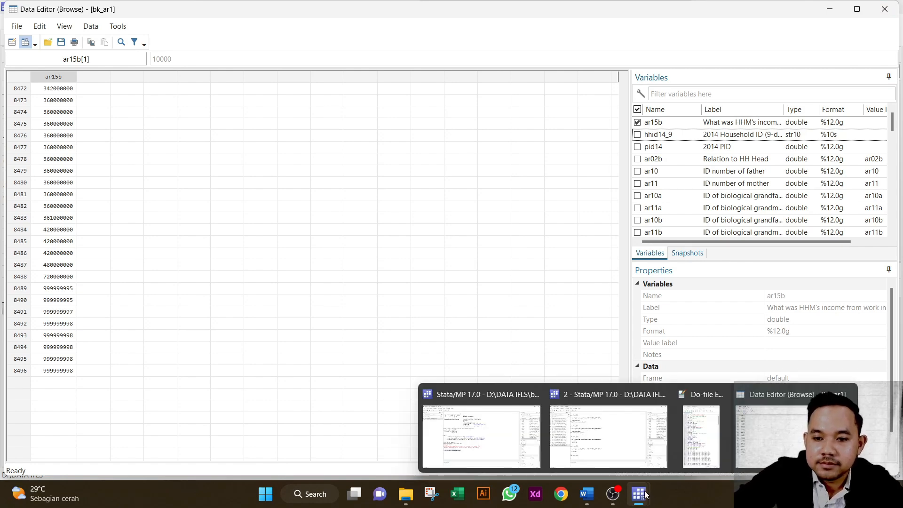
left_click(631, 433)
mouse_move(642, 497)
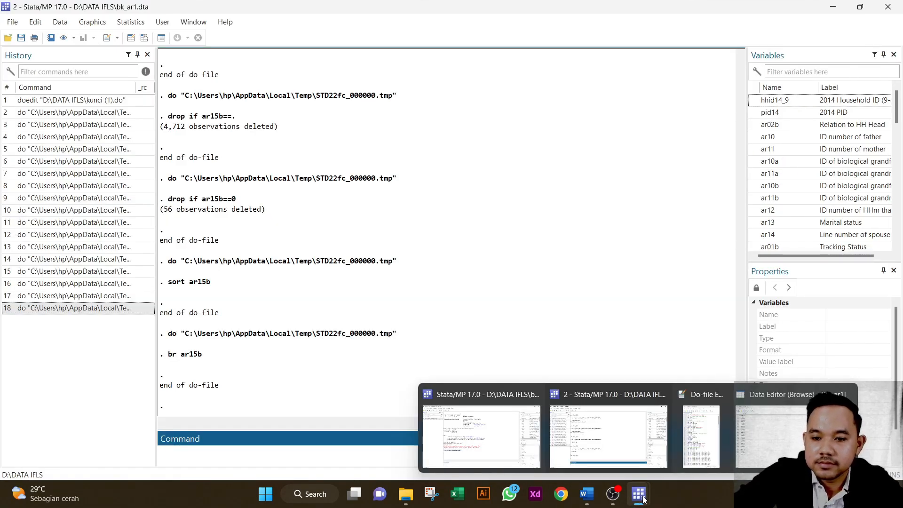
left_click(700, 435)
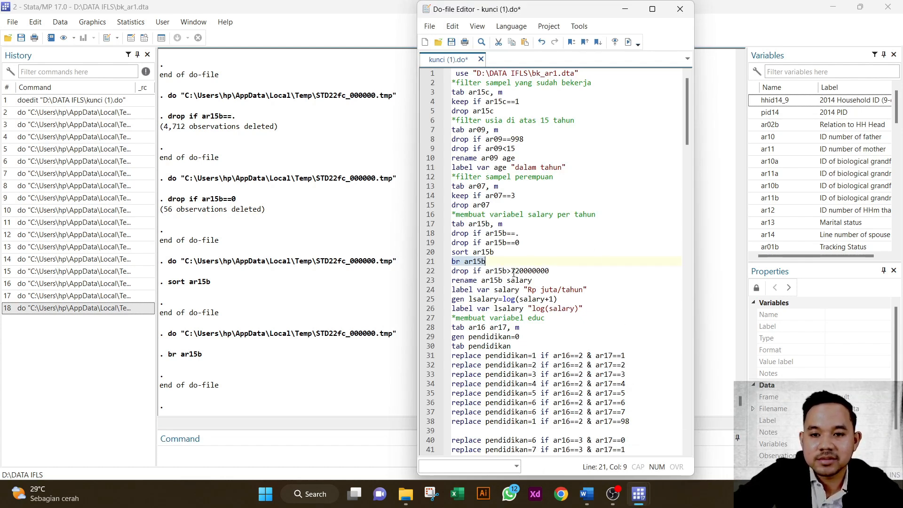
left_click(425, 272)
left_click(628, 43)
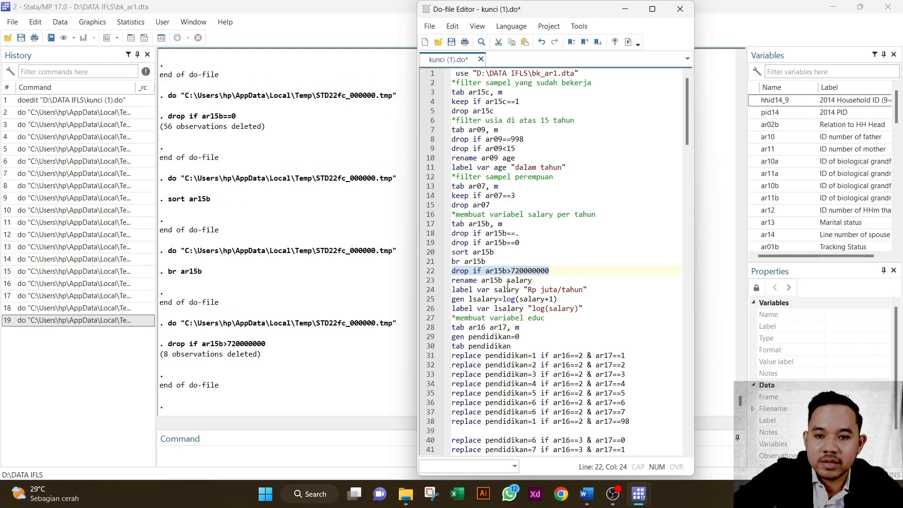
Run lines 23 and 24 separately to rename ar15b to salary and label it "Rp juta/tahun".
left_click(430, 281)
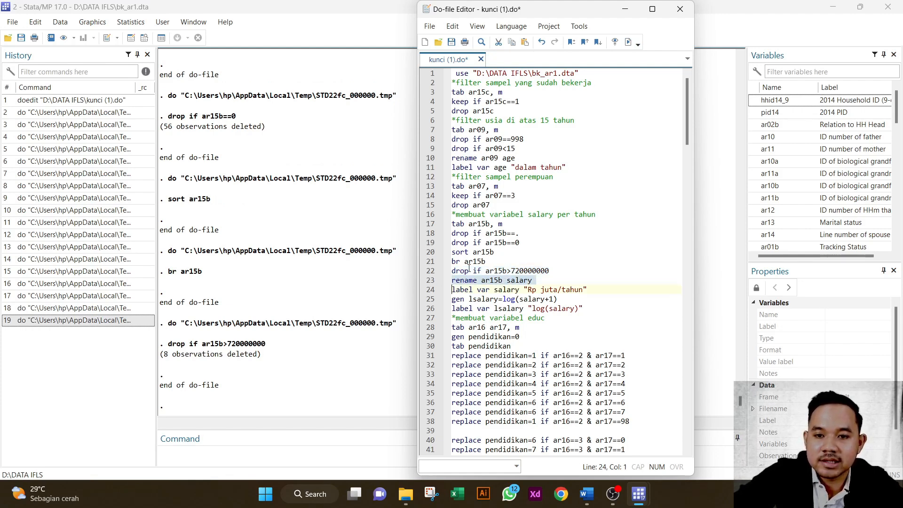
left_click(627, 42)
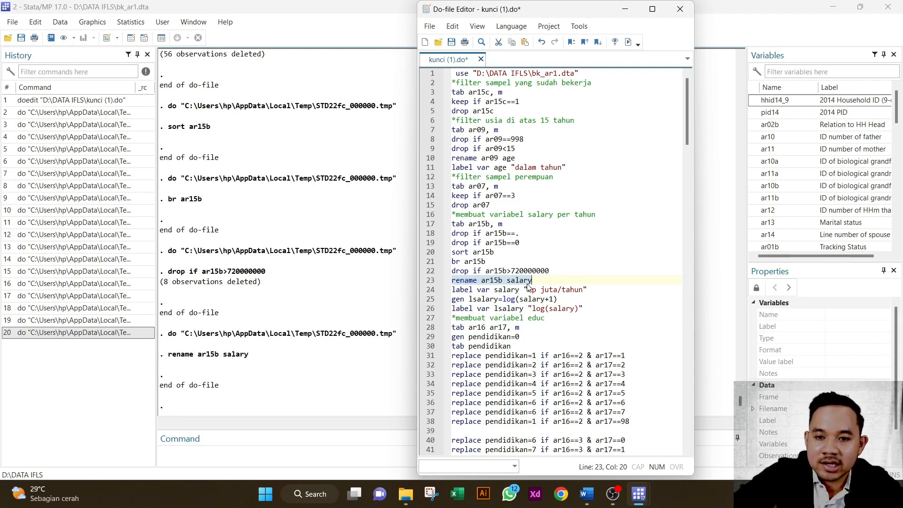
left_click(432, 289)
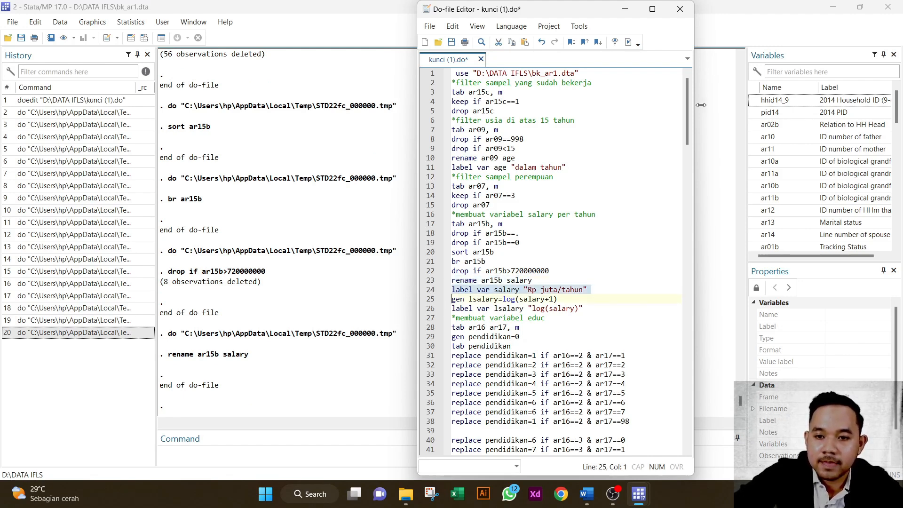
left_click(628, 43)
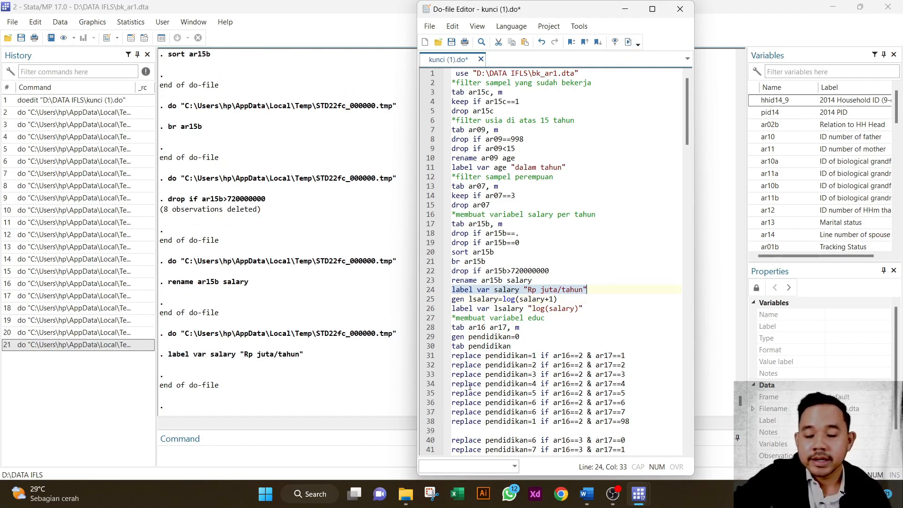
Check the definition of salary in the Word assignment document, then return to the do-file in Stata.
mouse_move(587, 493)
left_click(603, 422)
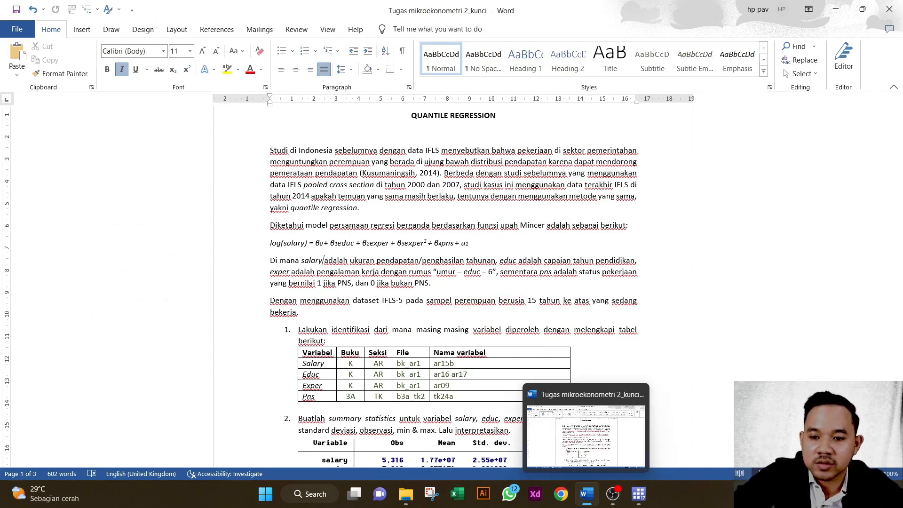
mouse_move(631, 503)
mouse_move(658, 437)
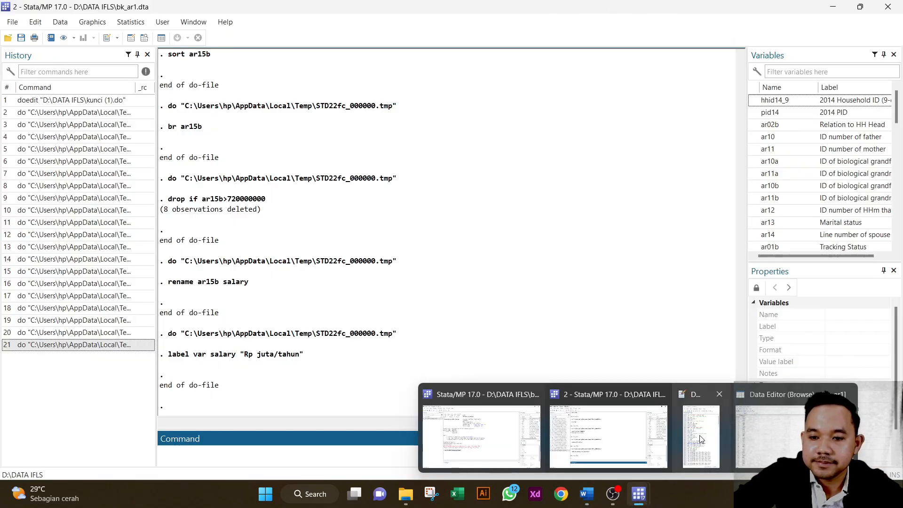
left_click(698, 437)
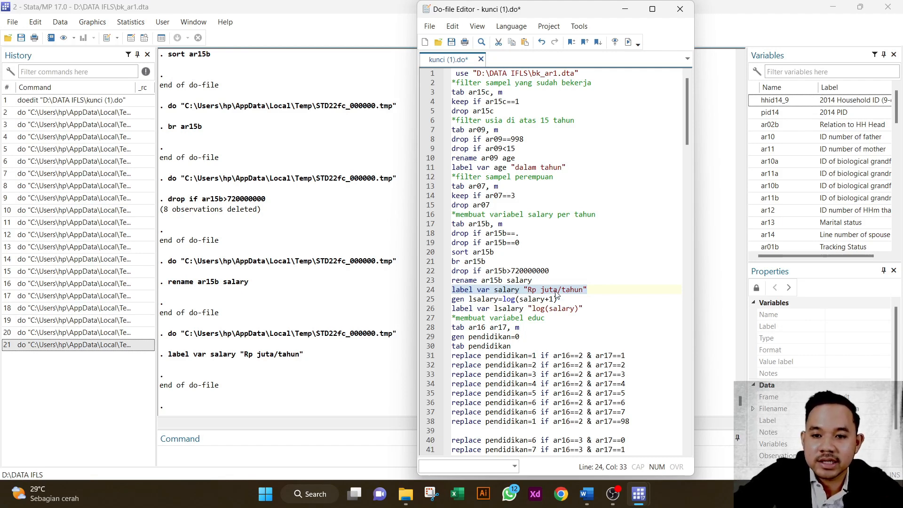
Run lines 25 and 26 separately to generate lsalary=log(salary+1) and label it "log(salary)".
left_click(432, 301)
left_click(629, 42)
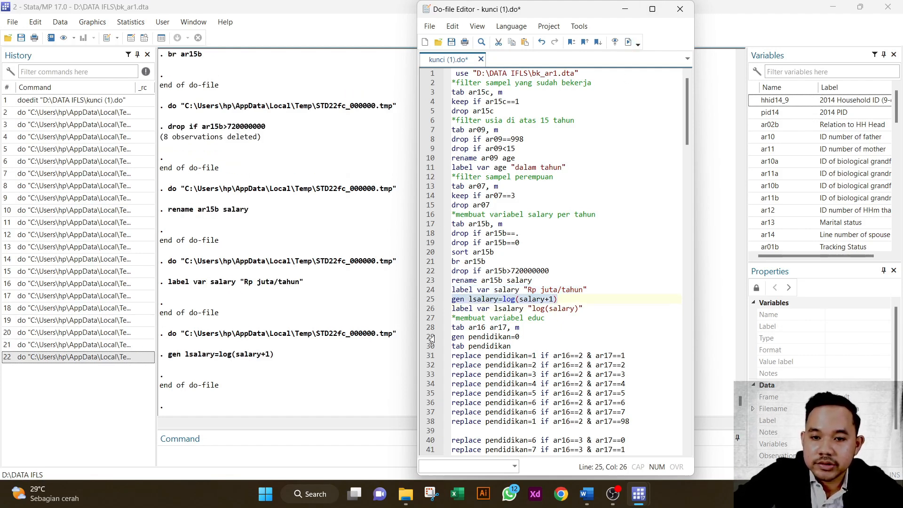
left_click(426, 311)
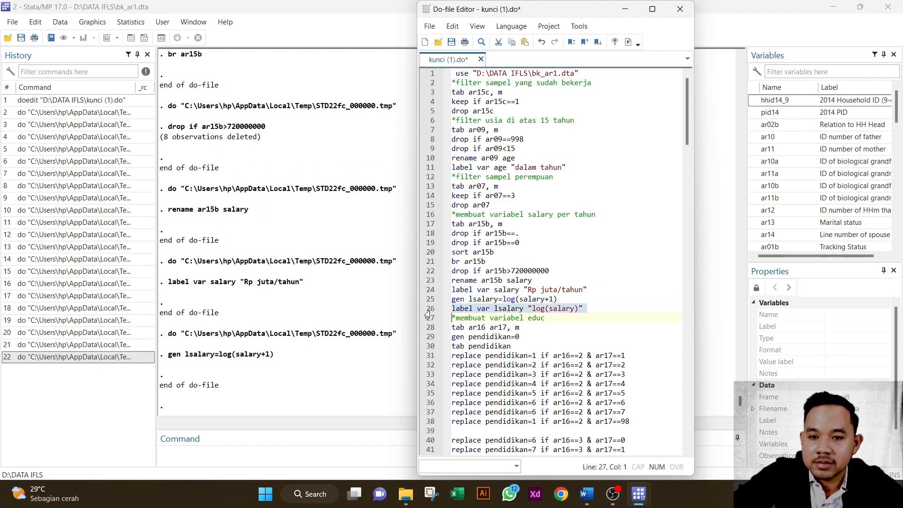
left_click(628, 43)
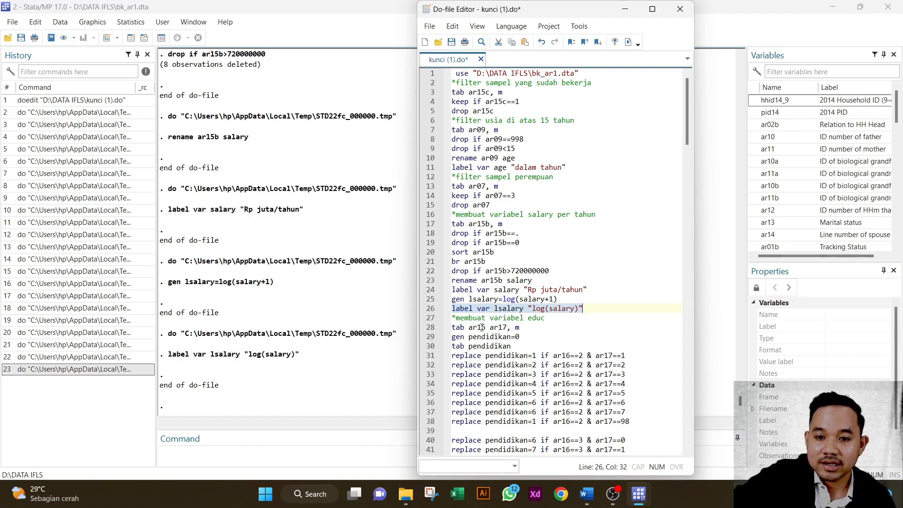
Run line 28, tab ar16 ar17, m, and look through the cross-tabulation of education level by highest grade completed.
left_click(430, 326)
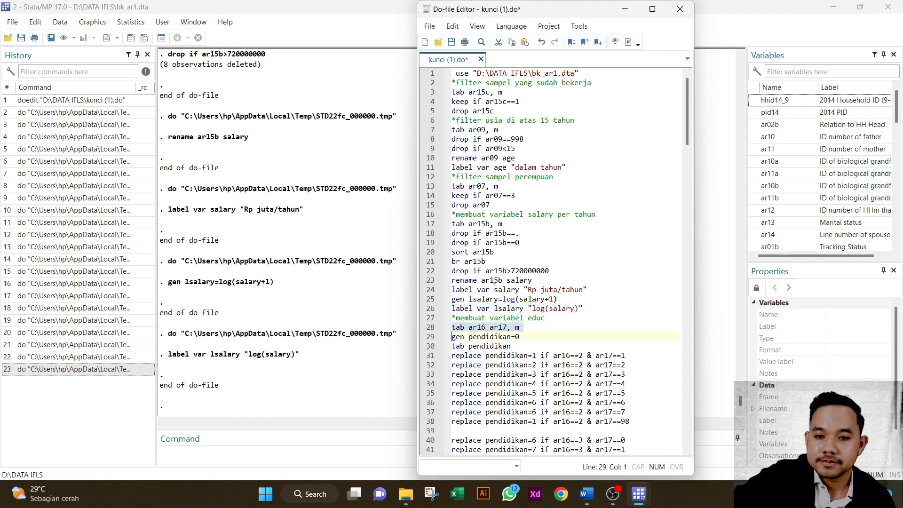
left_click(629, 41)
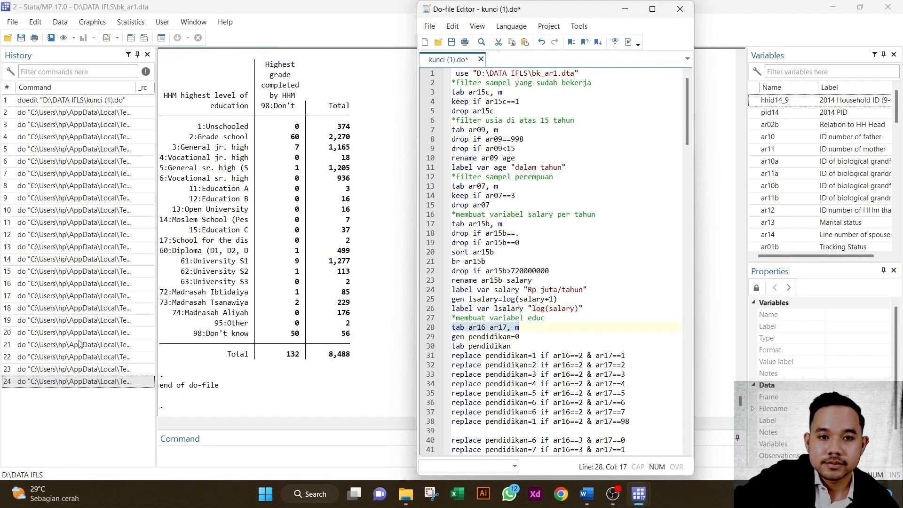
left_click(348, 374)
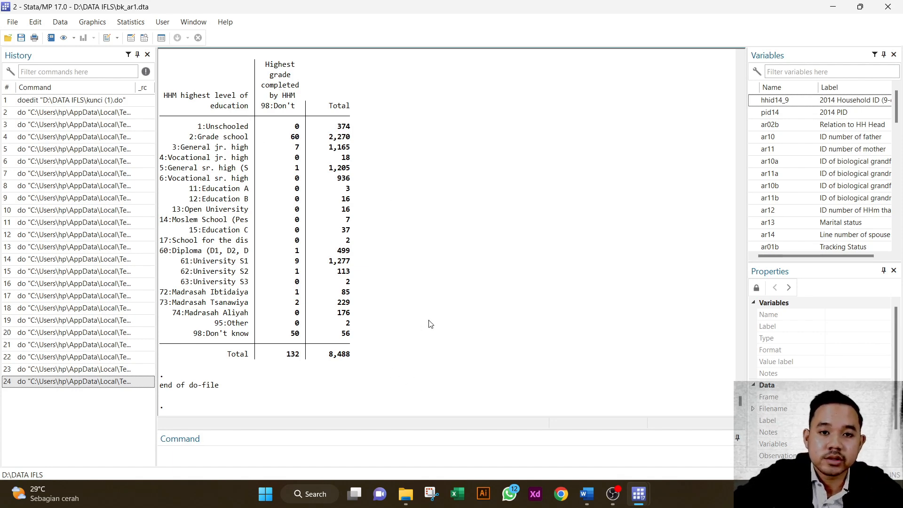
scroll(423, 327, "up", 7)
scroll(458, 303, "up", 5)
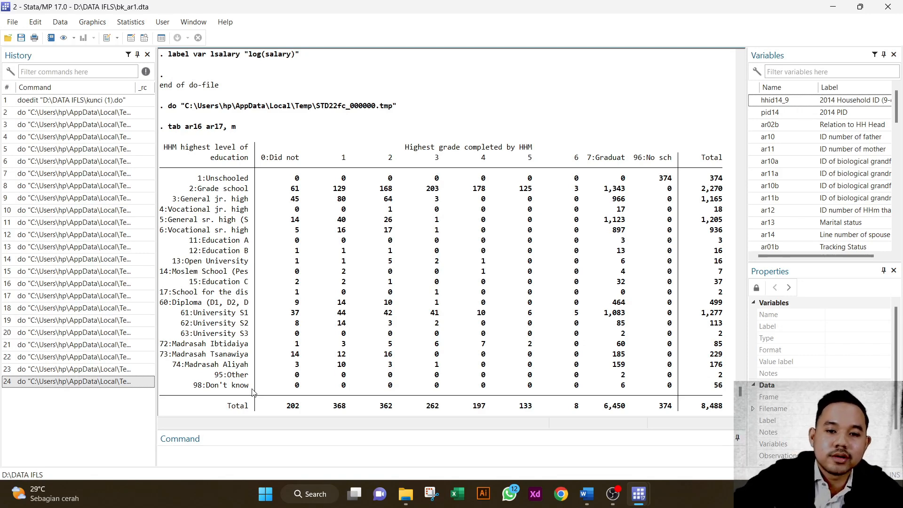
Return to the do-file and run lines 29 and 30 separately to generate pendidikan=0 and tabulate pendidikan.
mouse_move(639, 494)
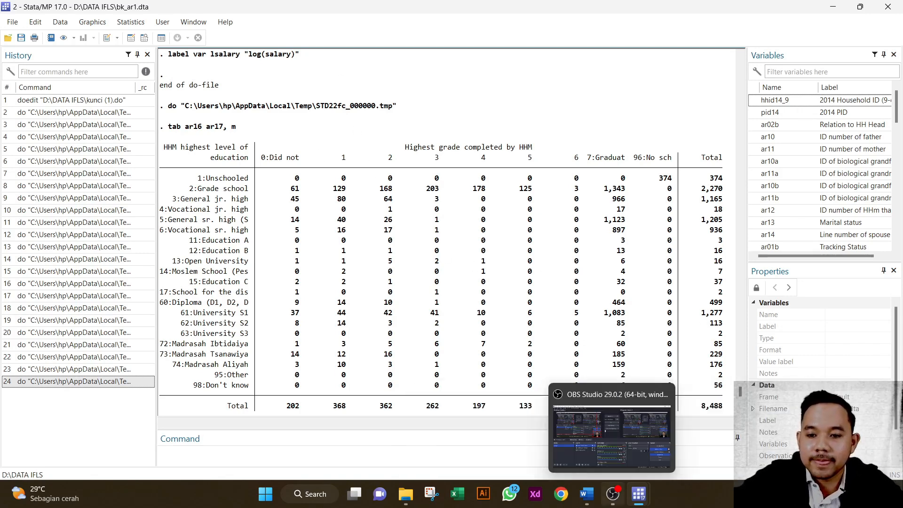
mouse_move(710, 449)
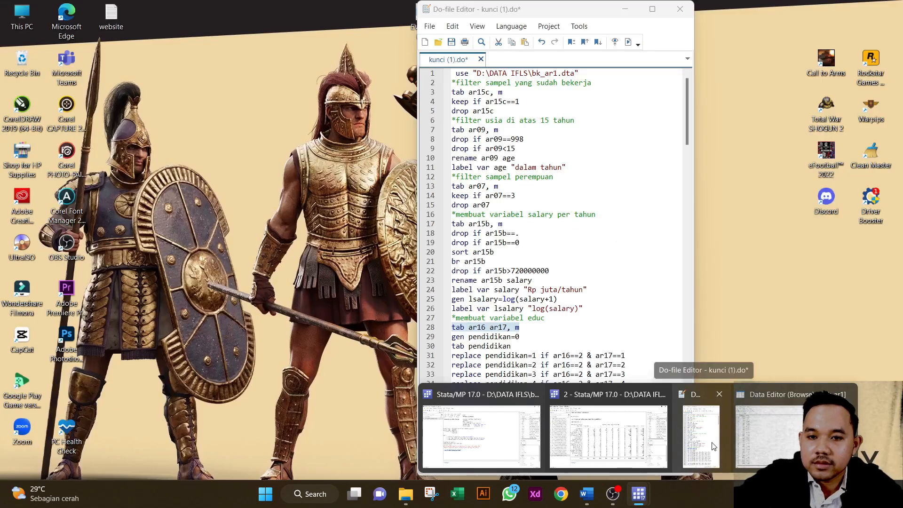
left_click(713, 445)
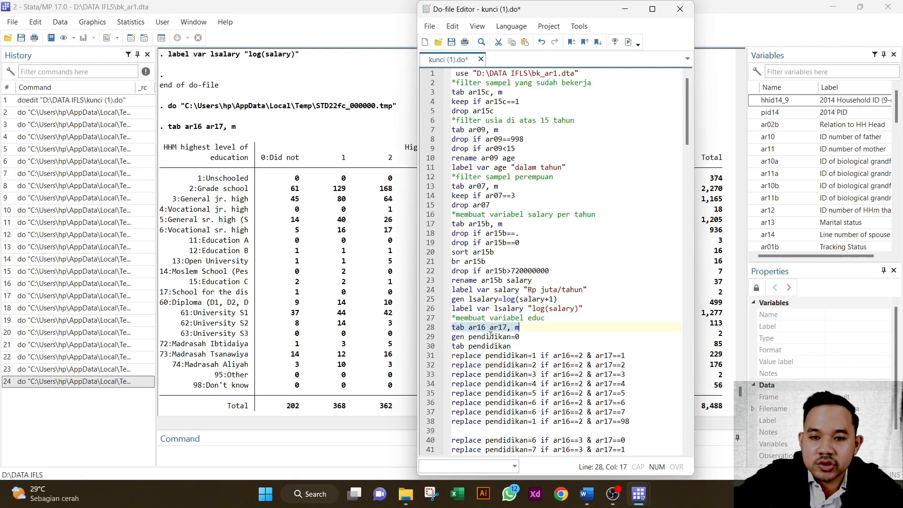
left_click(426, 337)
left_click(629, 42)
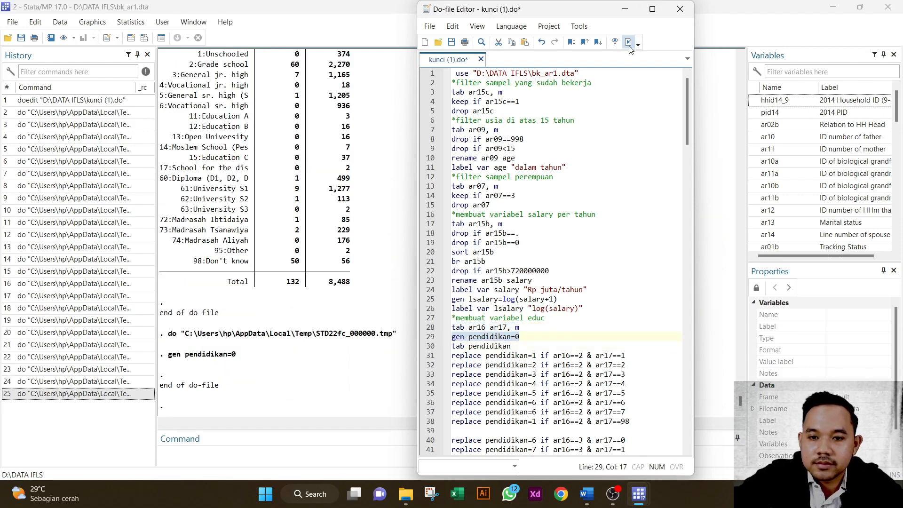
left_click(426, 346)
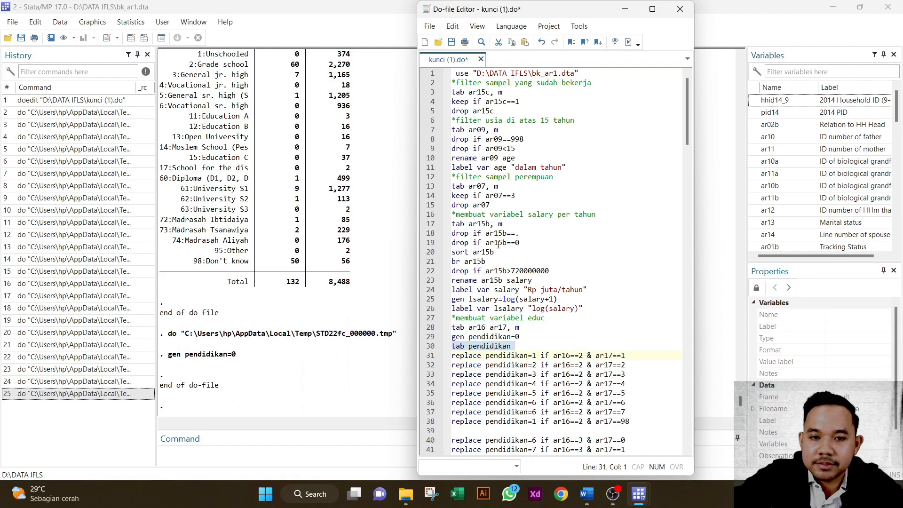
left_click(629, 43)
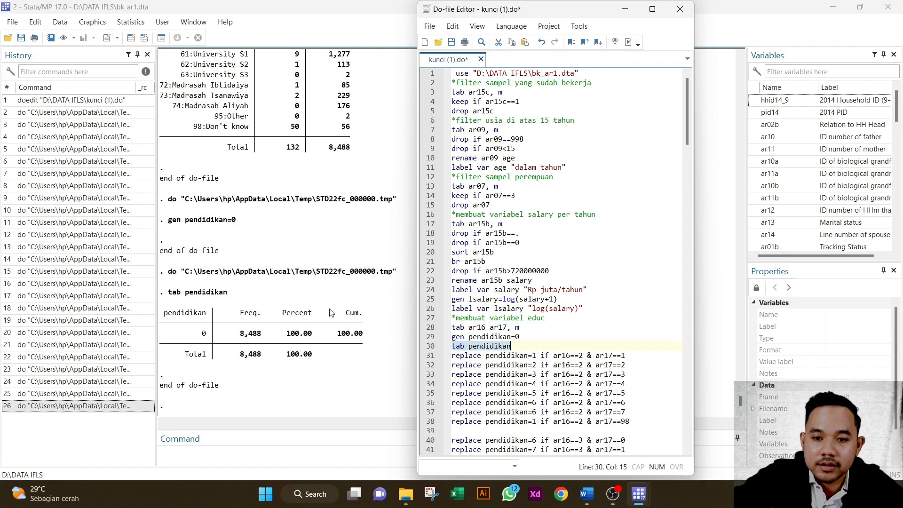
Check line 31 against the ar16 by ar17 table, and run it to set pendidikan=1 if ar16==2 & ar17==1.
left_click(428, 357)
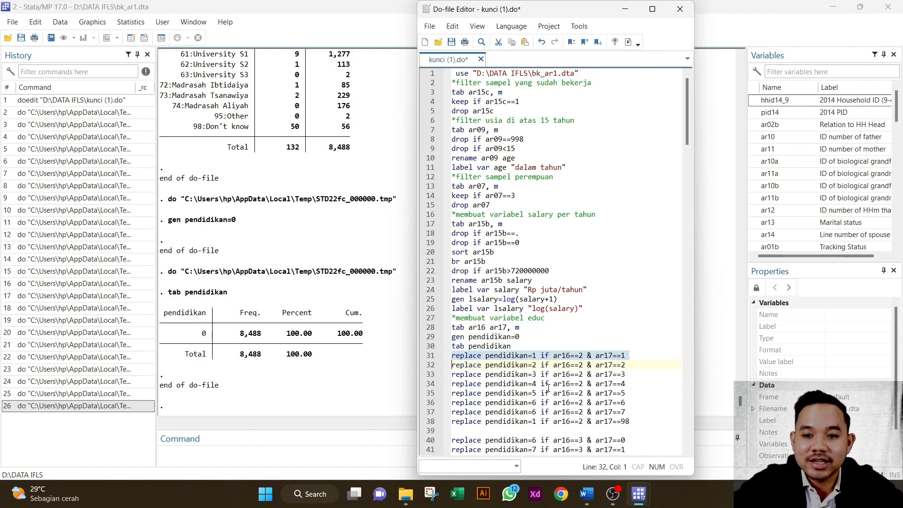
scroll(244, 249, "up", 10)
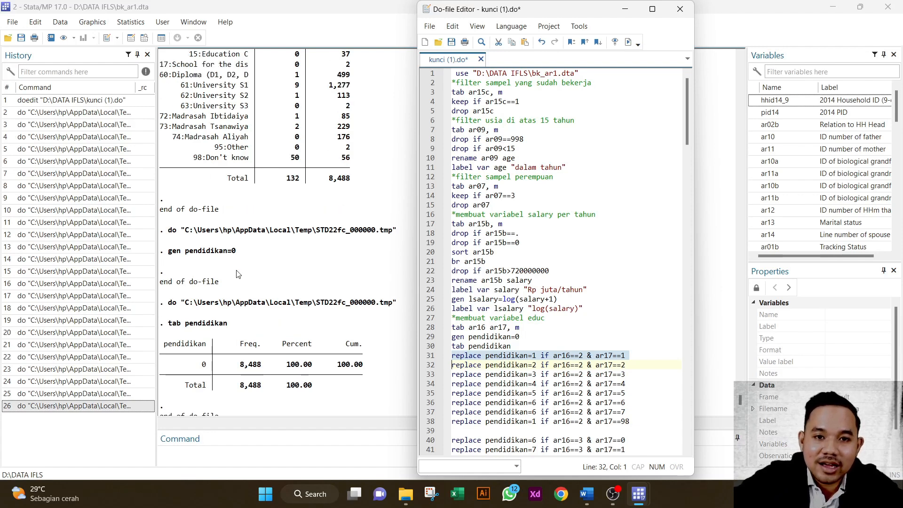
scroll(248, 242, "up", 5)
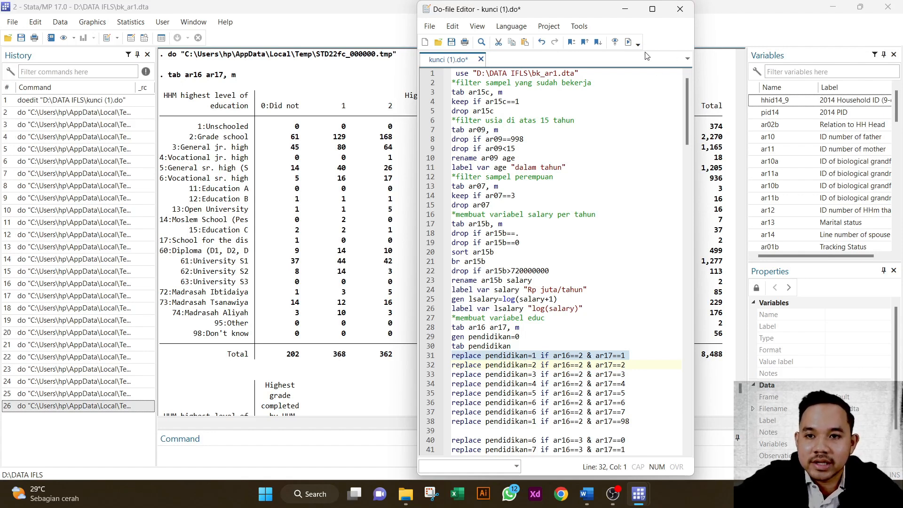
left_click(629, 43)
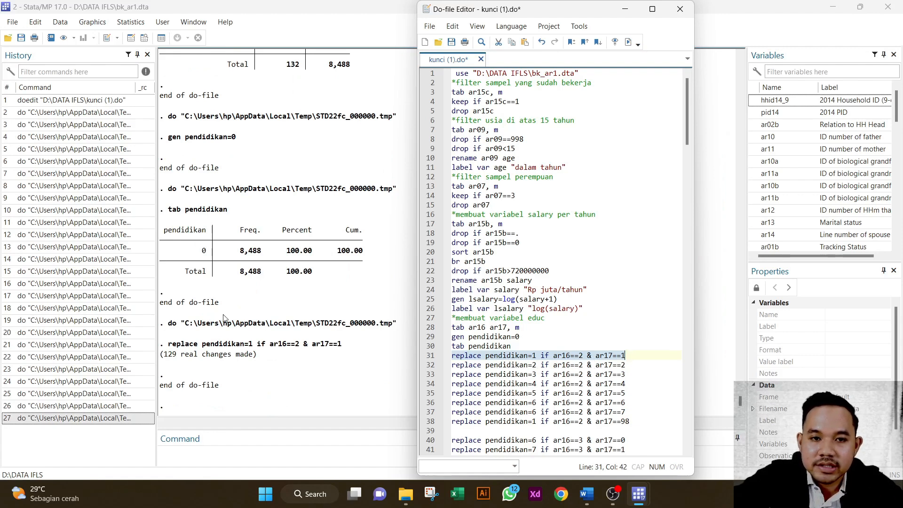
Review the grade school row of the ar16 by ar17 table and run line 32 to set pendidikan=2 if ar16==2 & ar17==2.
scroll(314, 270, "up", 4)
scroll(315, 269, "up", 5)
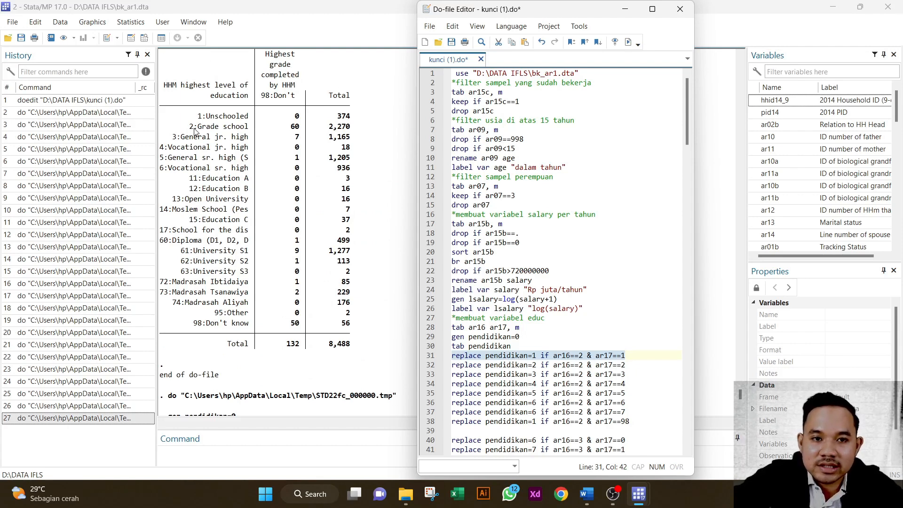
scroll(261, 139, "up", 6)
scroll(262, 139, "up", 4)
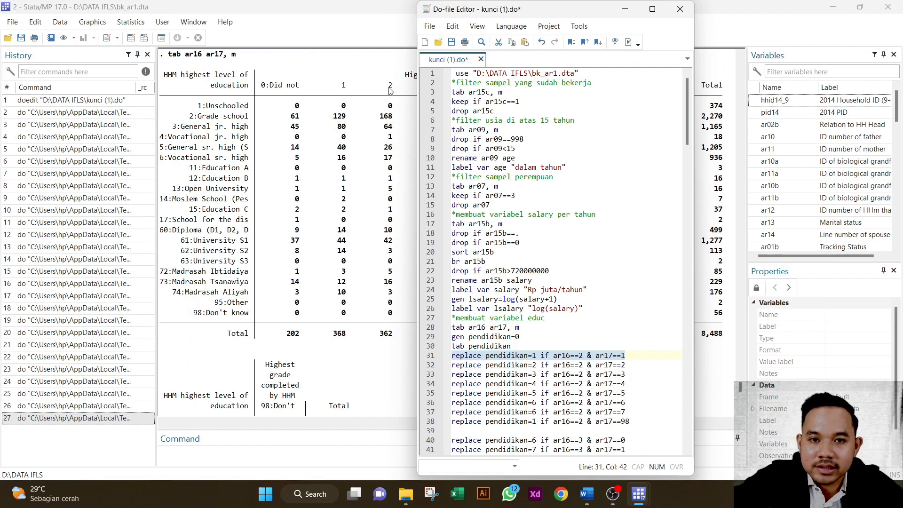
left_click(430, 365)
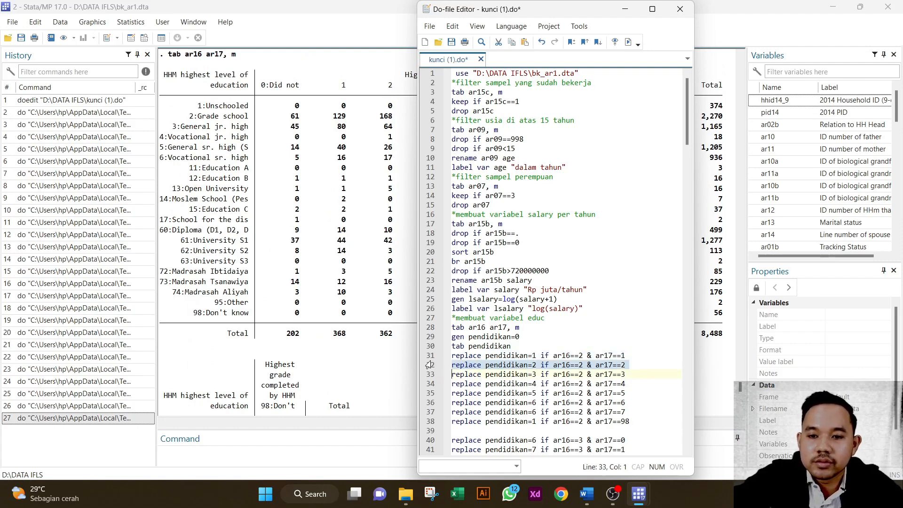
left_click(630, 43)
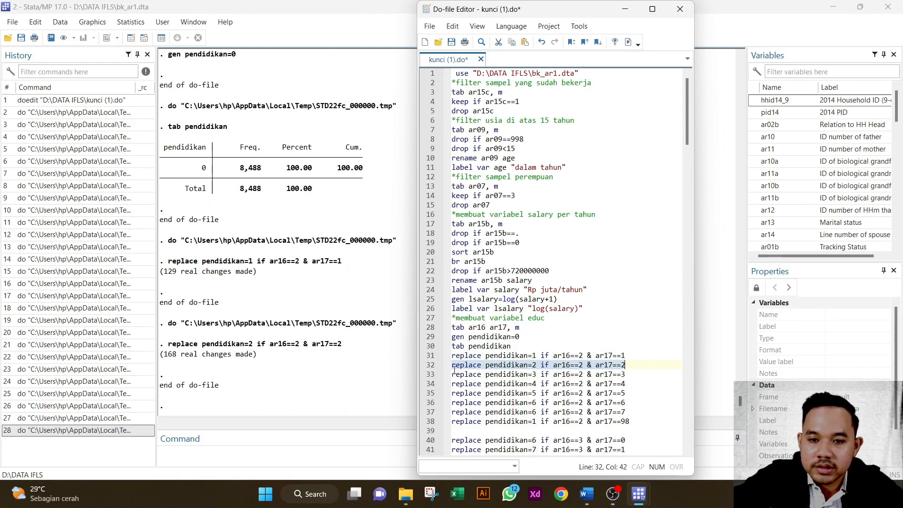
Run lines 33 to 36 together to set pendidikan to 3, 4, 5 and 6 for ar16==2 with ar17 equal to 3 through 6.
left_click_drag(452, 374, 631, 412)
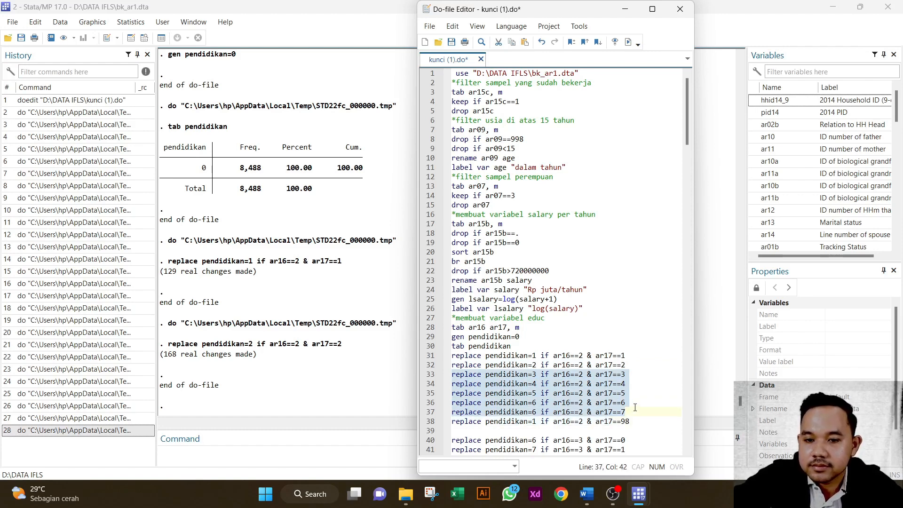
left_click_drag(633, 408, 634, 399)
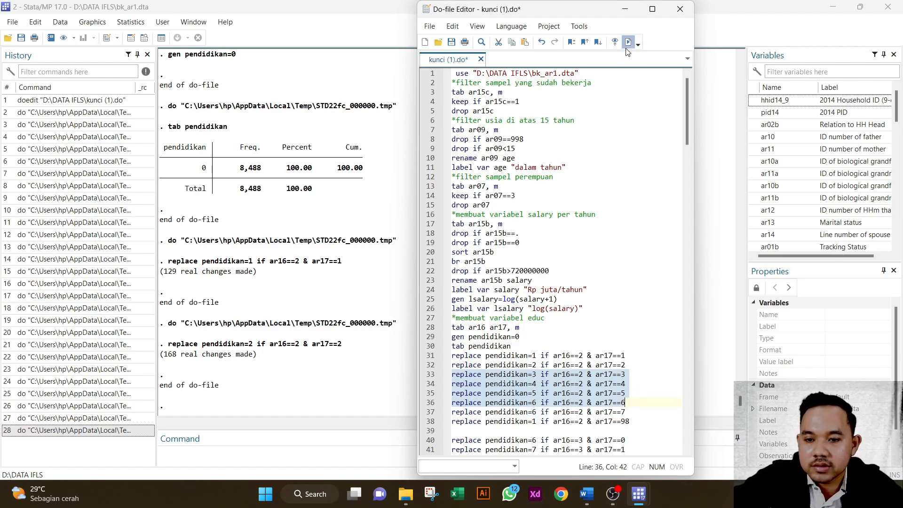
left_click(628, 43)
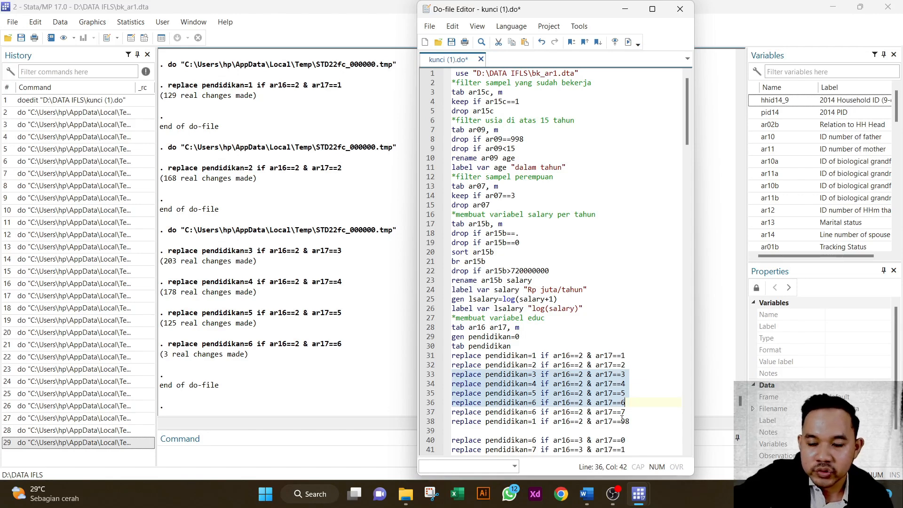
Check the graduated column of the ar16 by ar17 table, and run line 37 to set pendidikan=6 if ar16==2 & ar17==7.
scroll(283, 292, "up", 9)
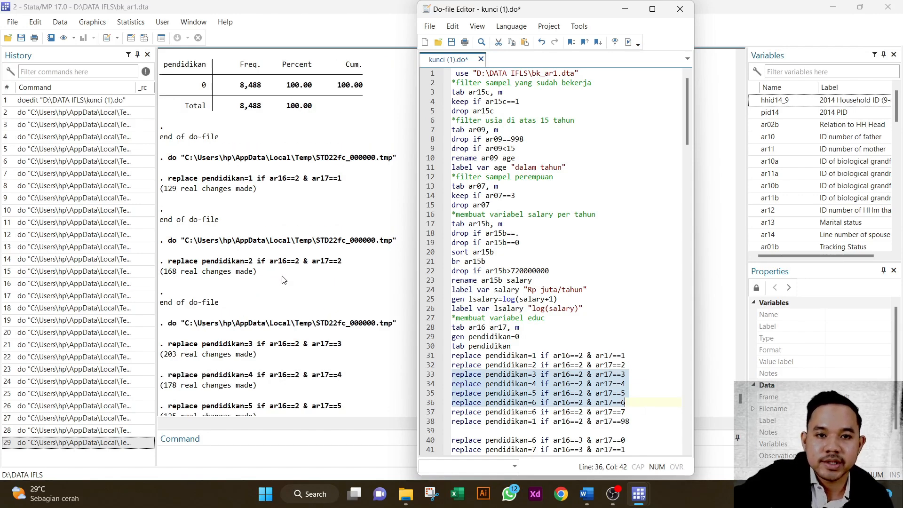
scroll(292, 292, "up", 6)
scroll(280, 242, "up", 8)
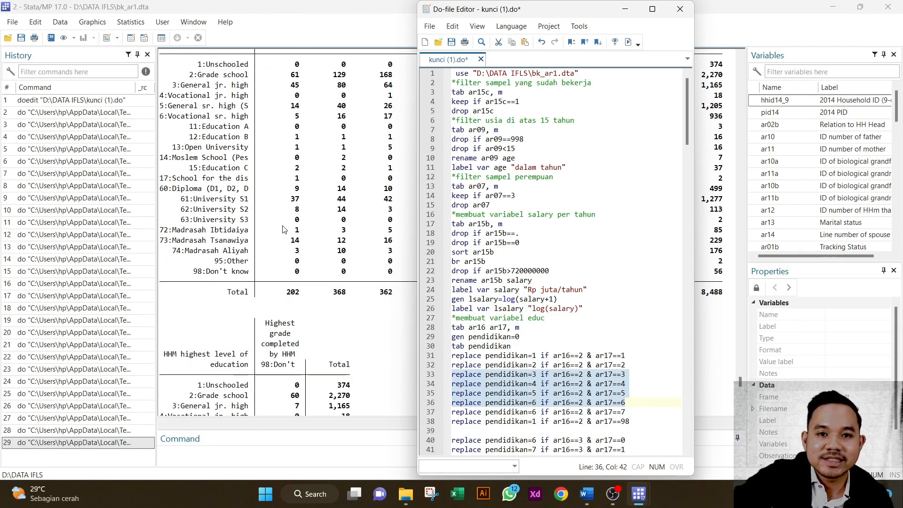
left_click(343, 154)
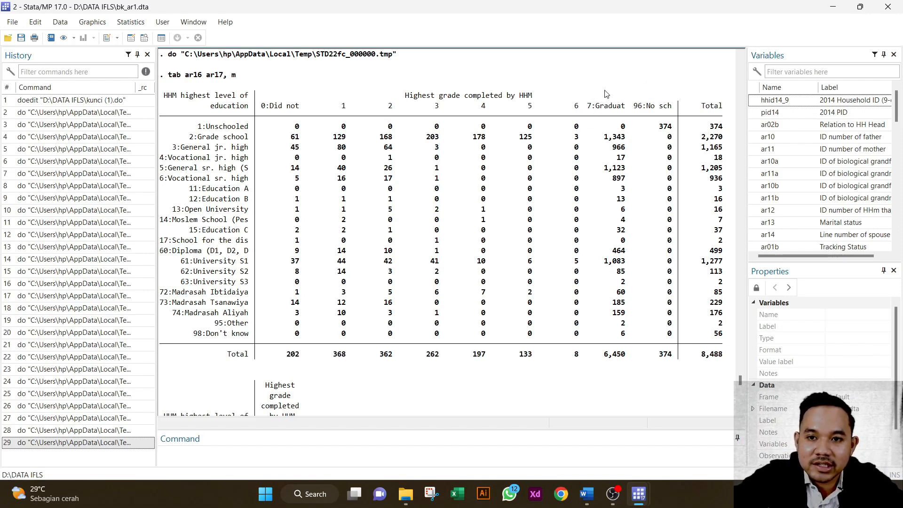
mouse_move(638, 494)
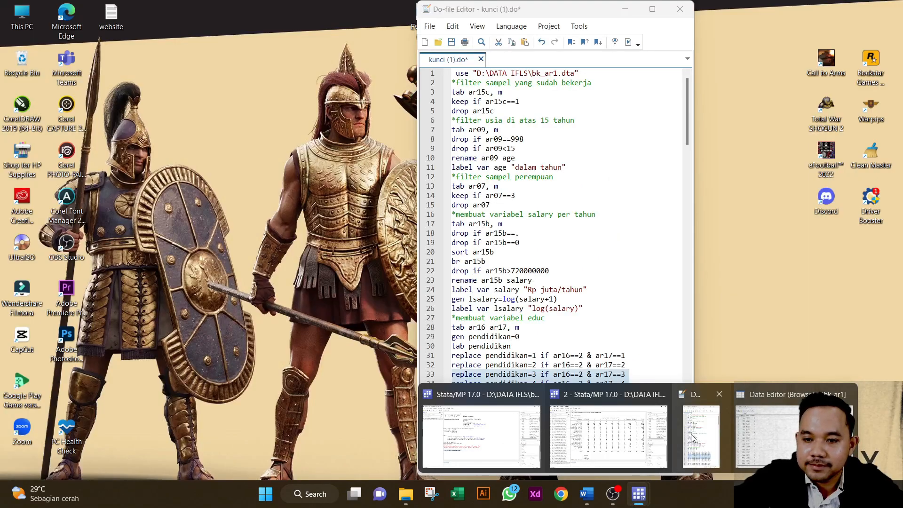
left_click(691, 437)
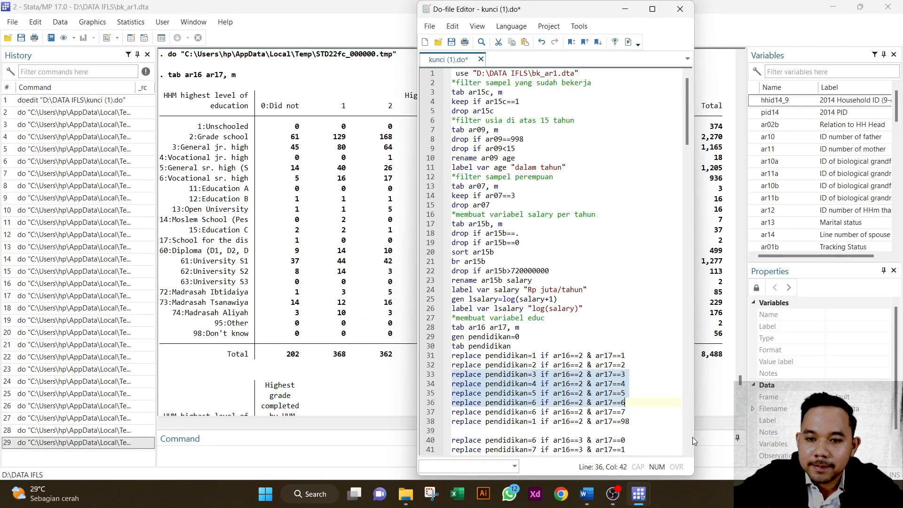
left_click(428, 412)
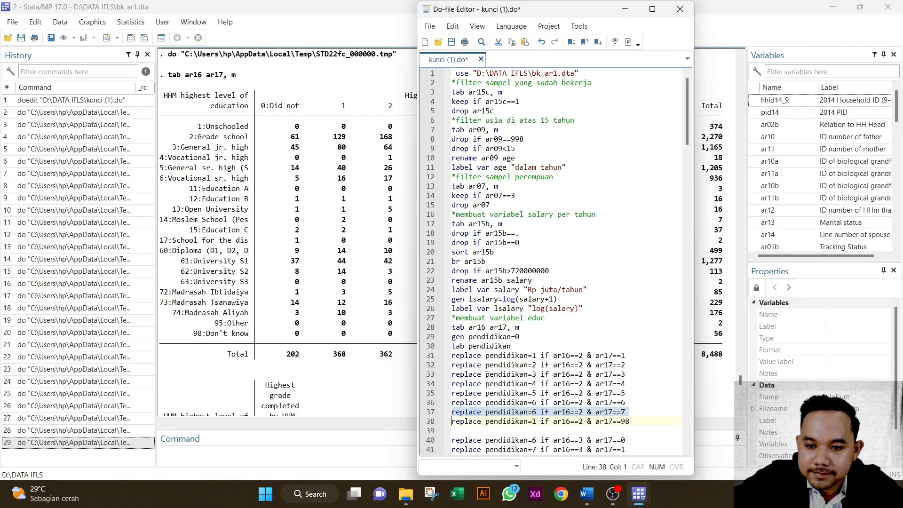
left_click(629, 43)
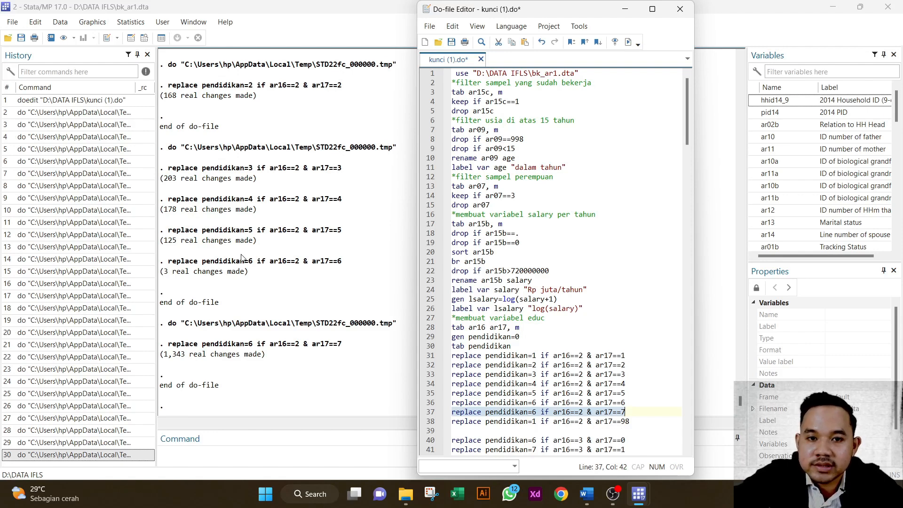
Go back to the ar16 by ar17 table and close the History pane to widen the results while reviewing it.
left_click(361, 286)
scroll(433, 262, "up", 15)
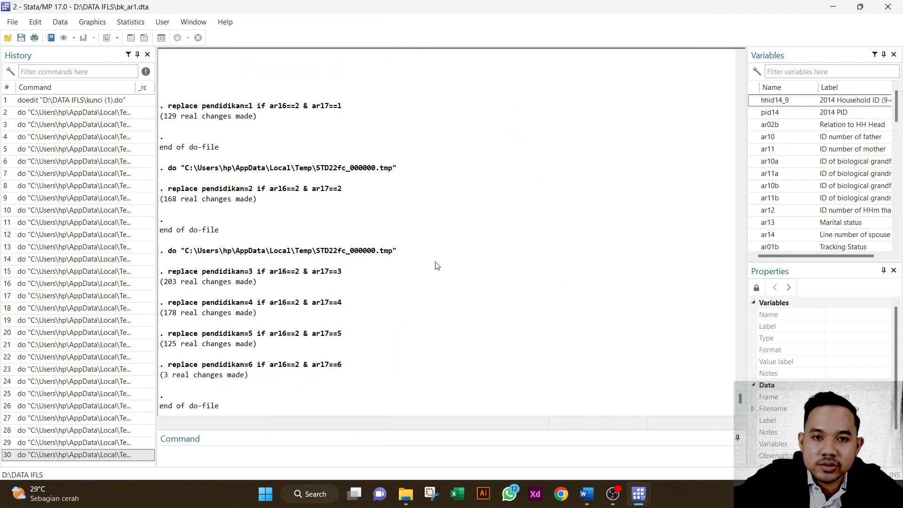
scroll(485, 237, "up", 6)
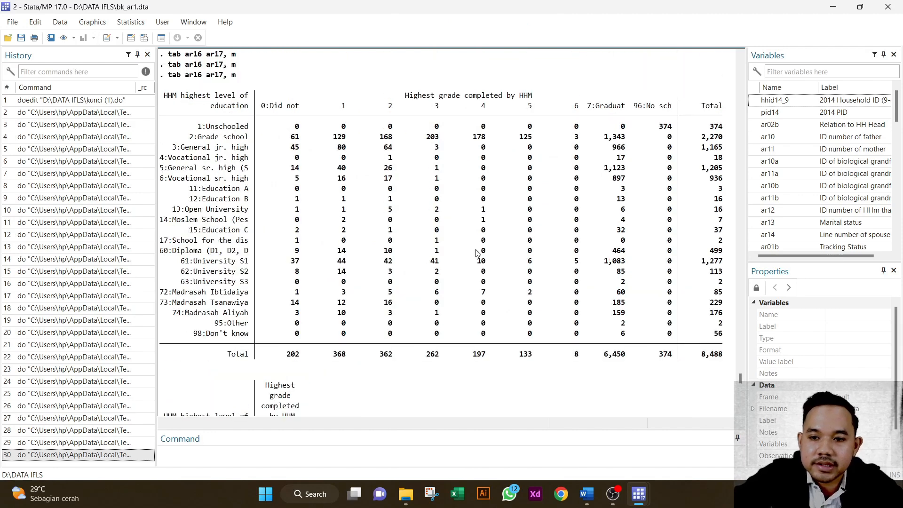
scroll(474, 260, "up", 1)
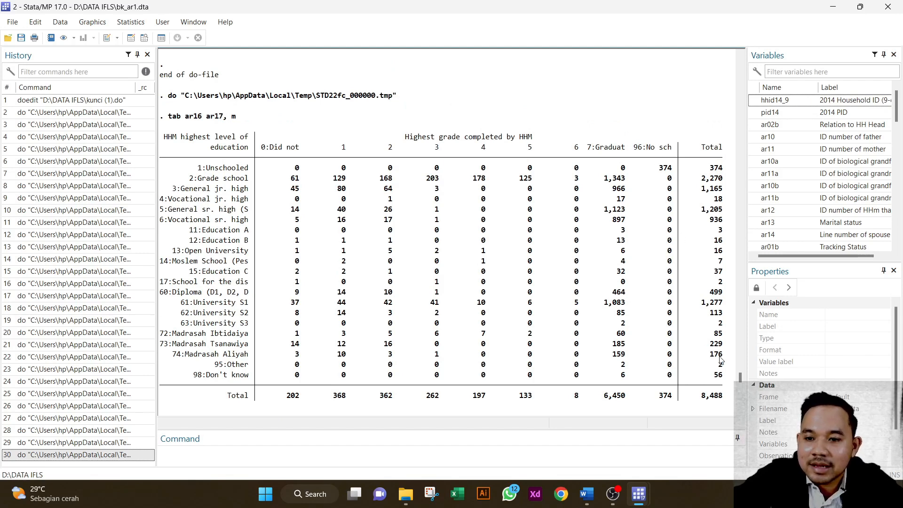
scroll(447, 324, "up", 1)
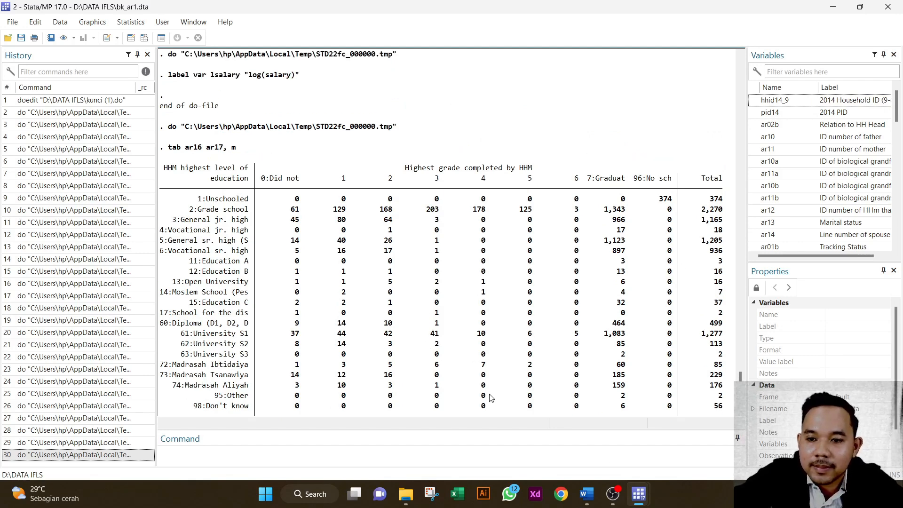
left_click(147, 55)
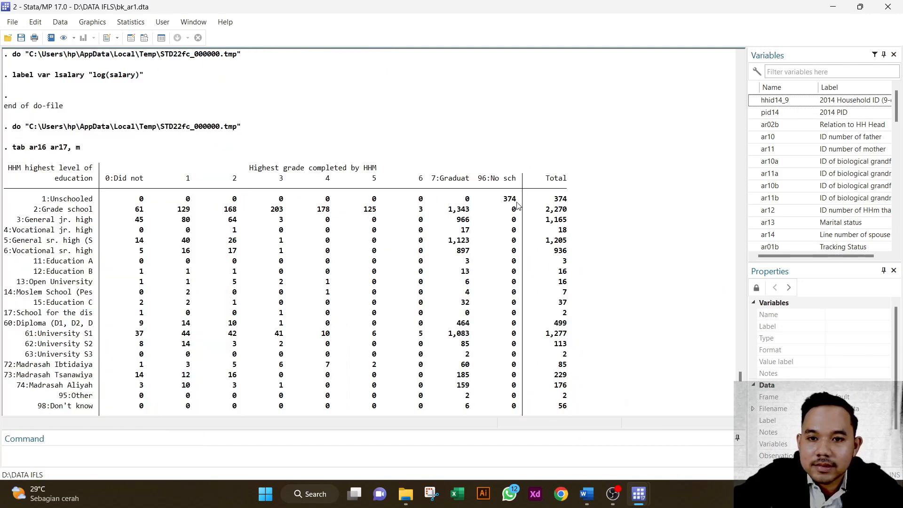
scroll(511, 233, "down", 2)
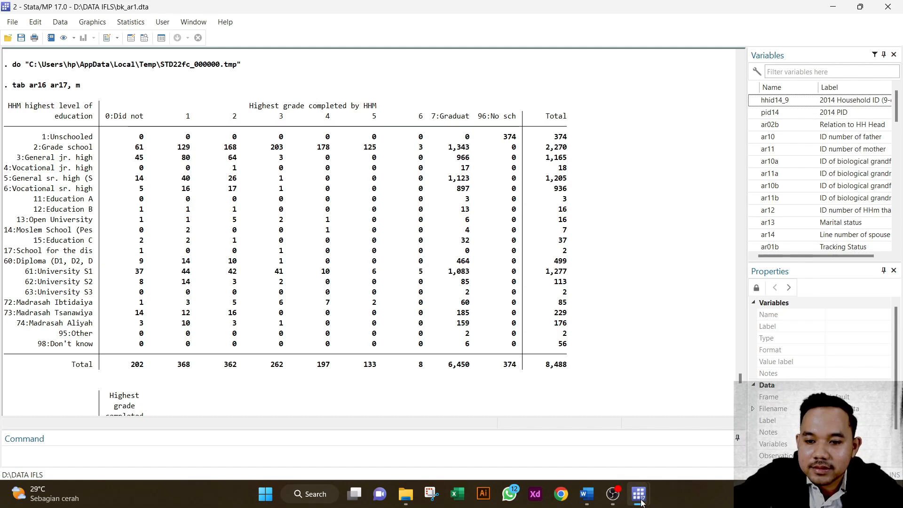
Return to the do-file and run line 38 to set pendidikan=1 if ar16==2 & ar17==98.
mouse_move(638, 494)
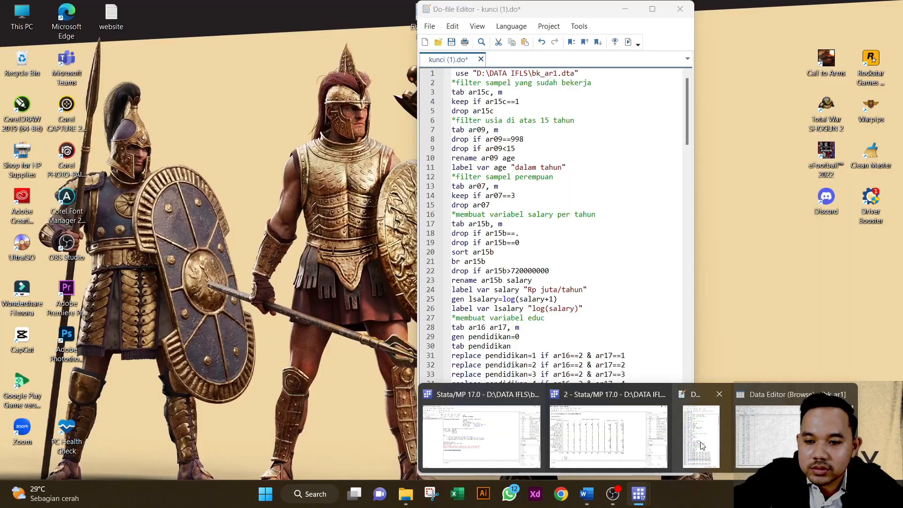
left_click(701, 445)
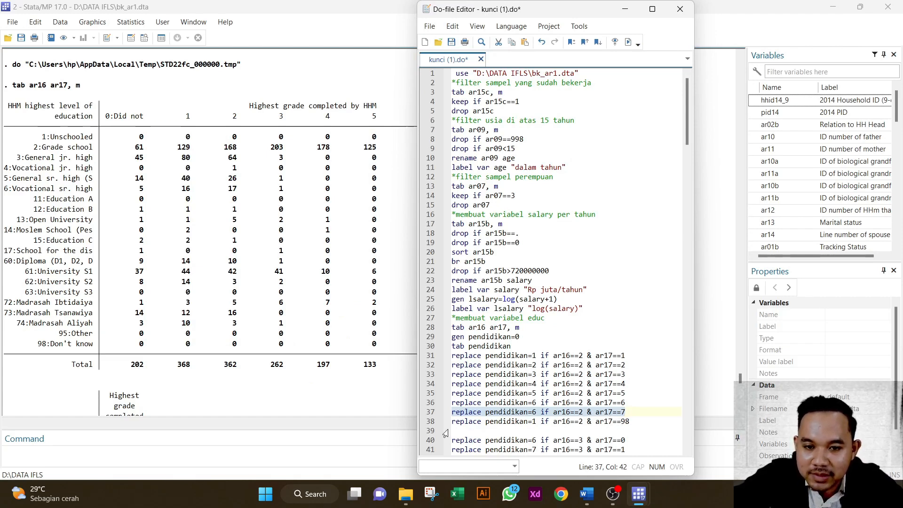
left_click(430, 422)
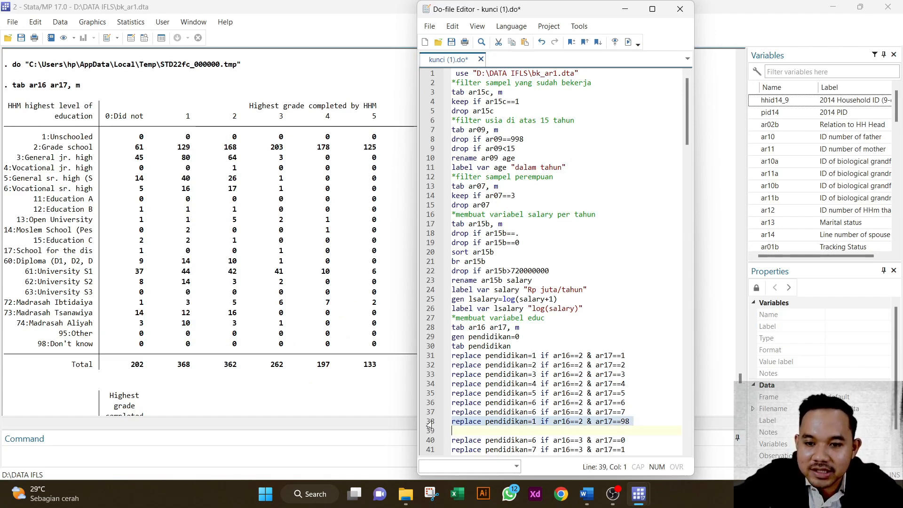
left_click(628, 42)
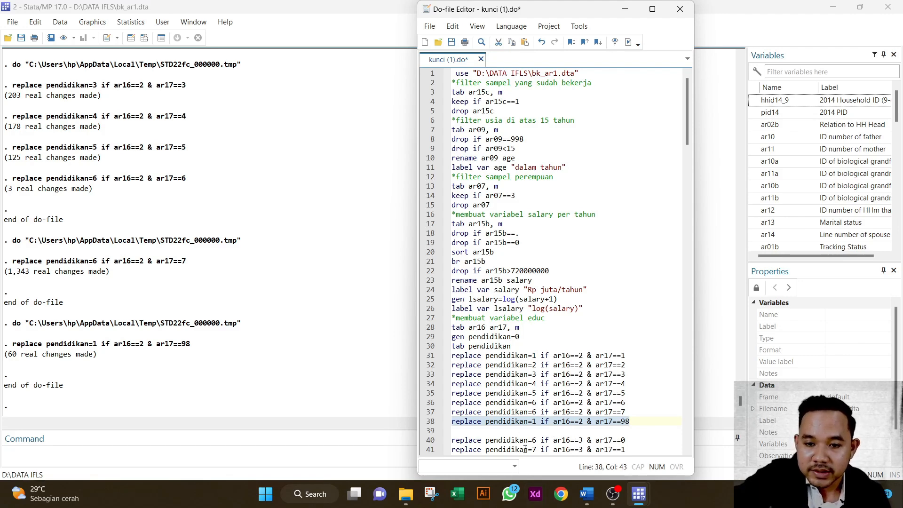
Review the general junior high row of the ar16 by ar17 table and run line 40 to set pendidikan=6 if ar16==3 & ar17==0.
scroll(500, 432, "down", 2)
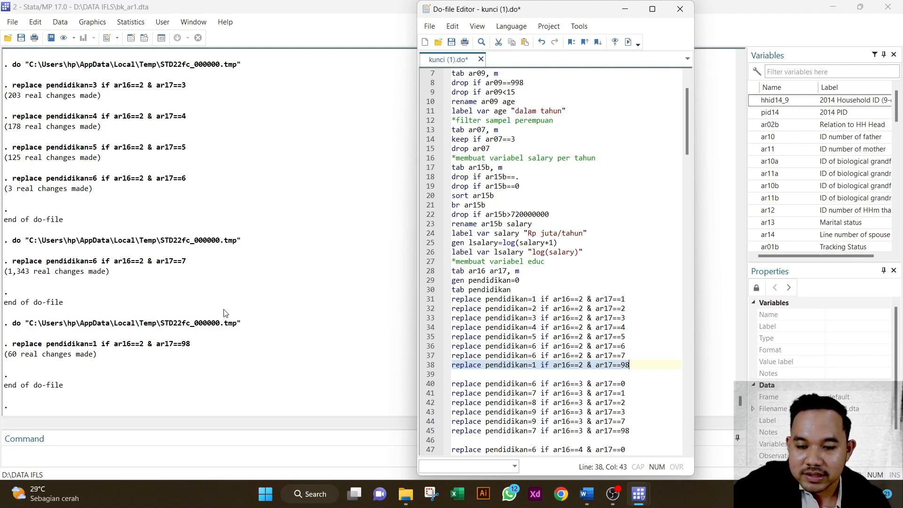
left_click(80, 257)
scroll(123, 267, "up", 10)
scroll(123, 267, "up", 10)
scroll(130, 279, "up", 10)
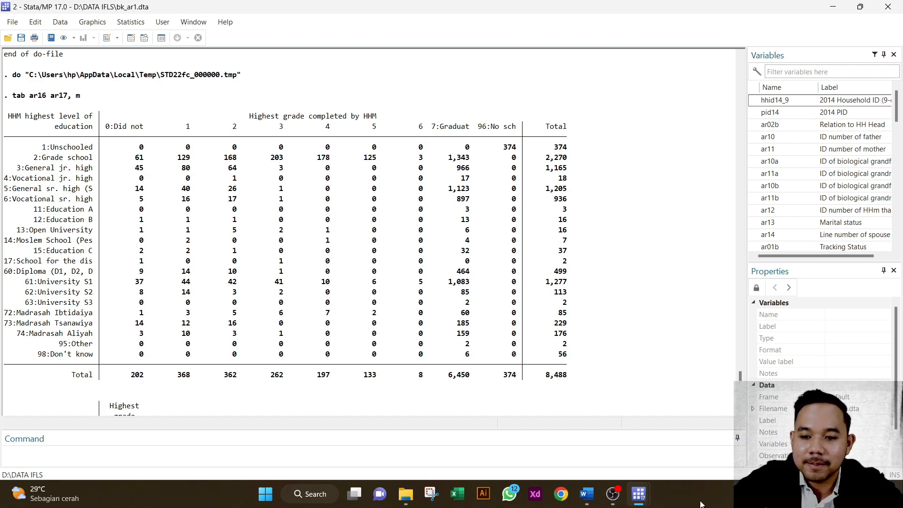
mouse_move(646, 494)
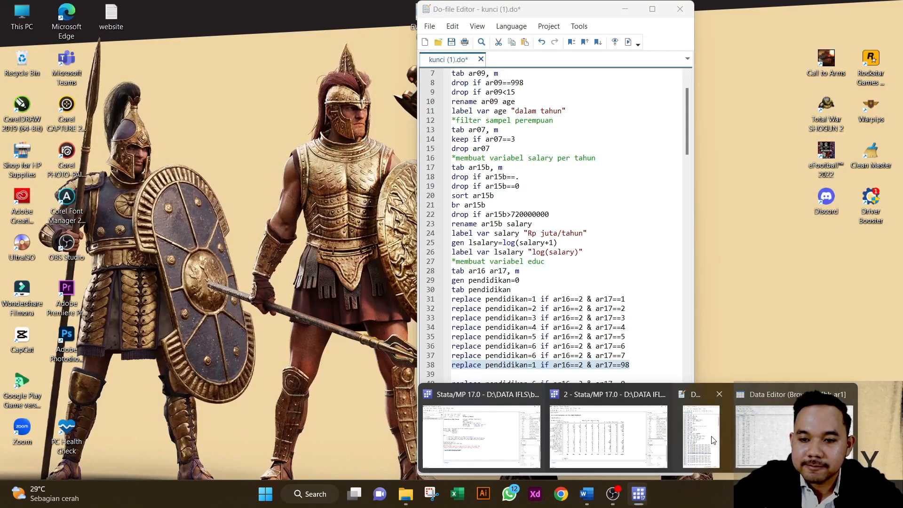
left_click(712, 440)
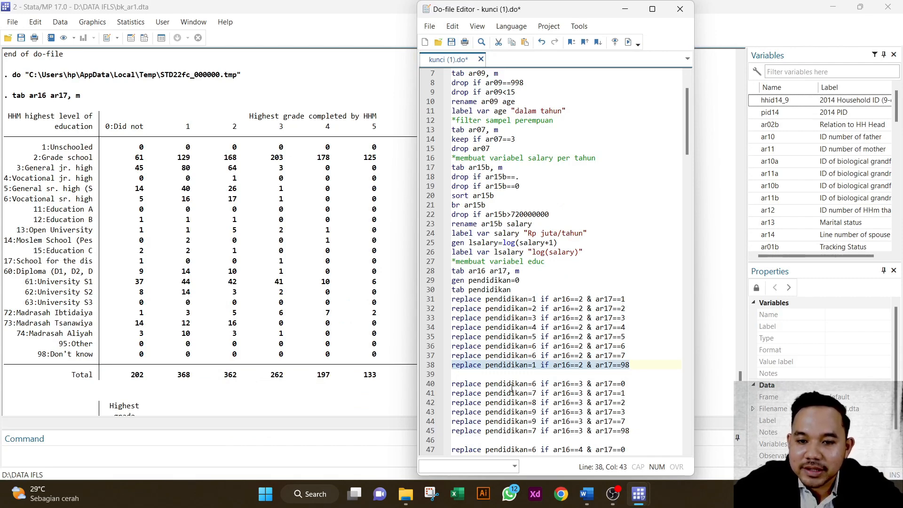
left_click(430, 384)
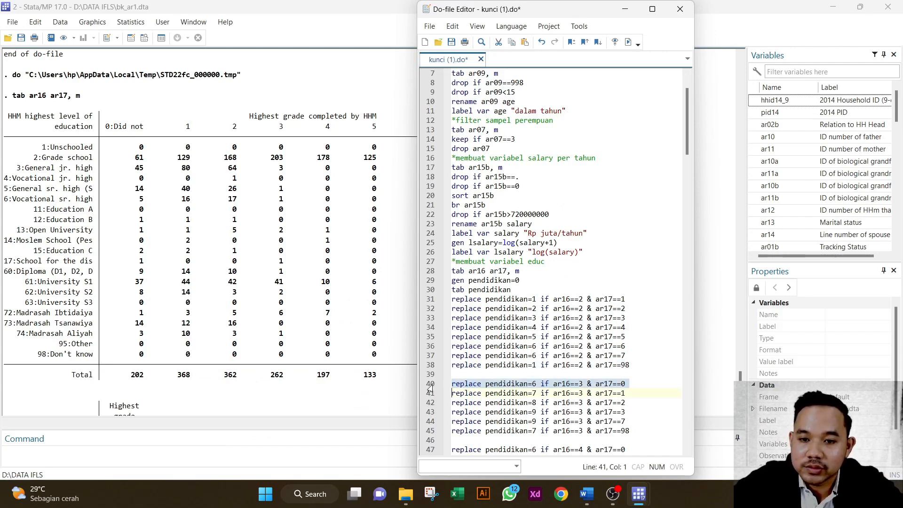
left_click(628, 41)
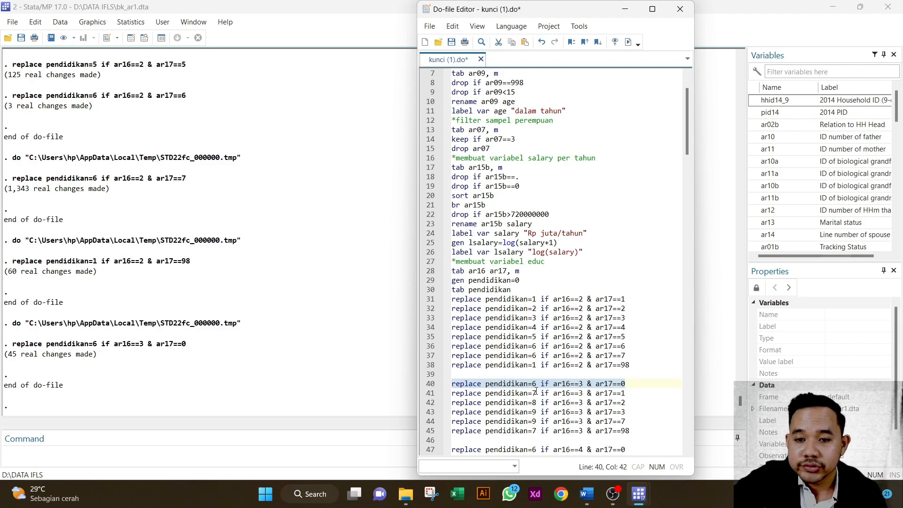
Recheck the ar16 by ar17 table for grade 1 of junior high, and run line 41 to set pendidikan=7 if ar16==3 & ar17==1.
left_click(276, 332)
scroll(325, 325, "up", 20)
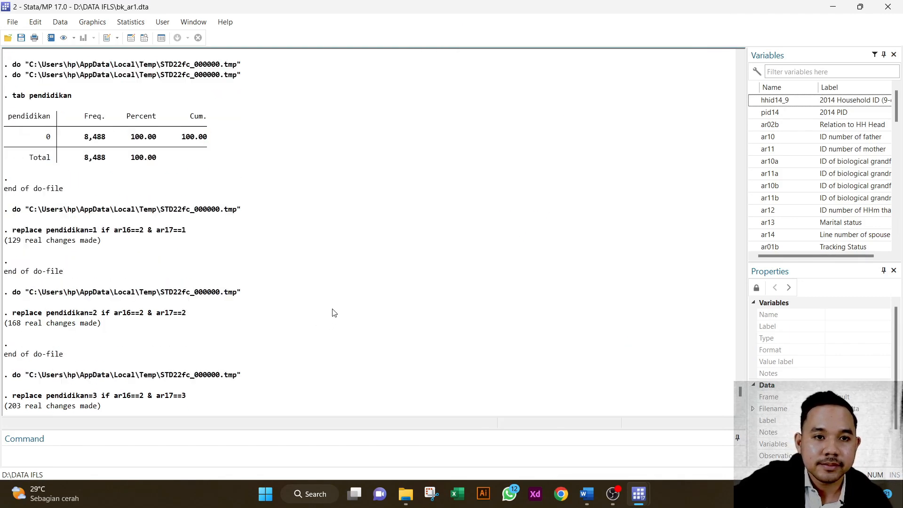
scroll(338, 282, "down", 20)
scroll(347, 274, "up", 12)
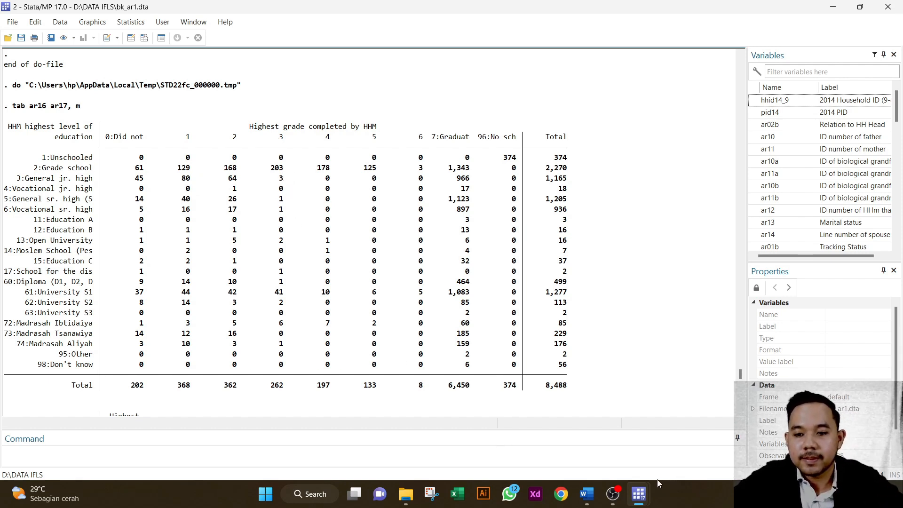
mouse_move(643, 493)
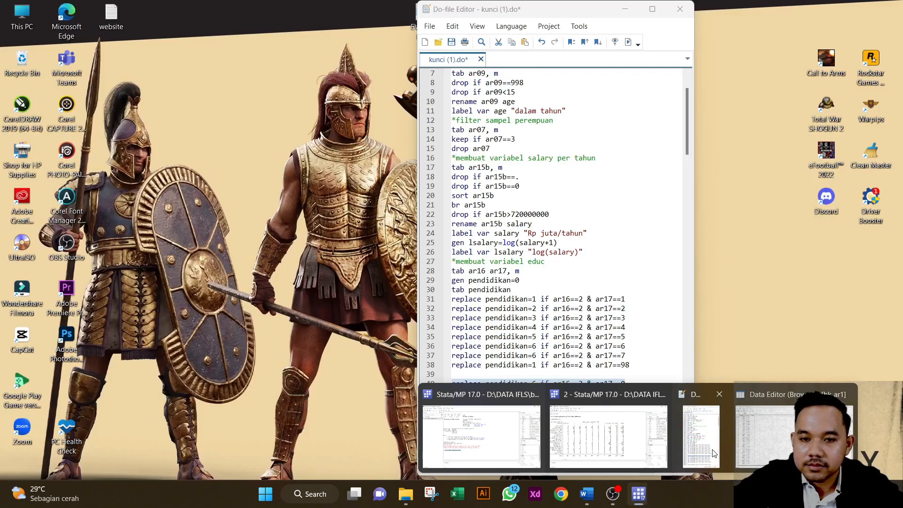
left_click(713, 450)
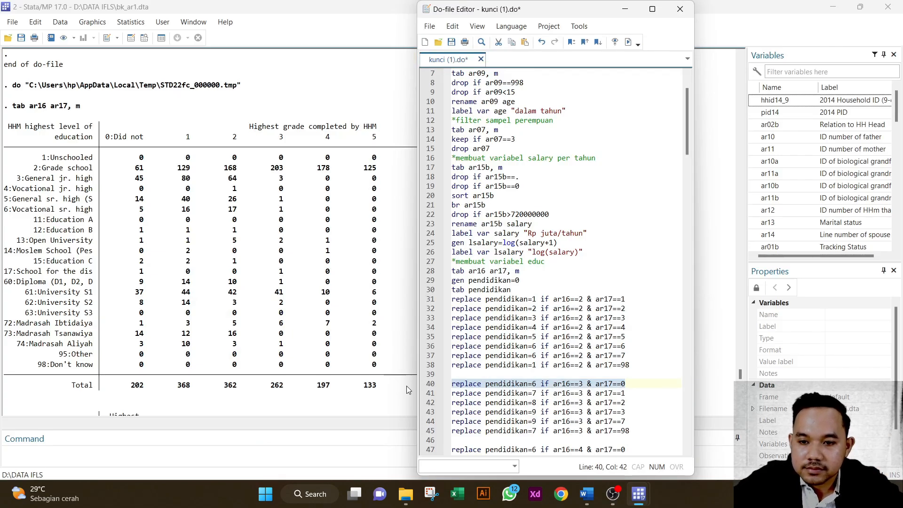
left_click(428, 393)
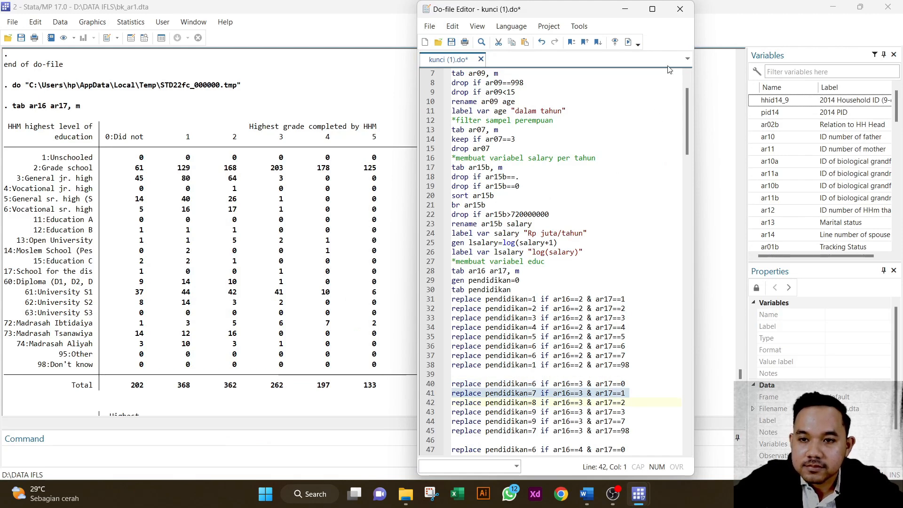
left_click(628, 41)
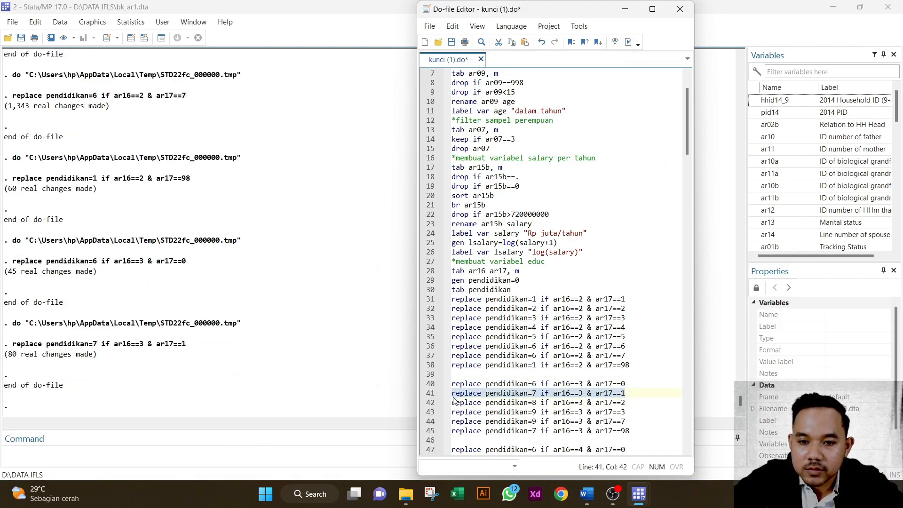
Run lines 42 to 44 together to set pendidikan to 8, 9 and 9 for ar16==3 with ar17 equal to 2, 3 and 7.
left_click_drag(452, 403, 650, 419)
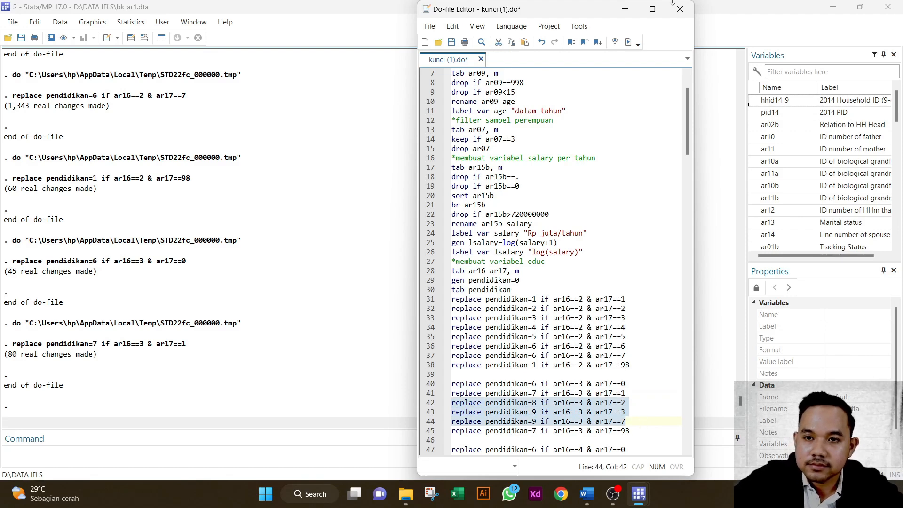
left_click(629, 42)
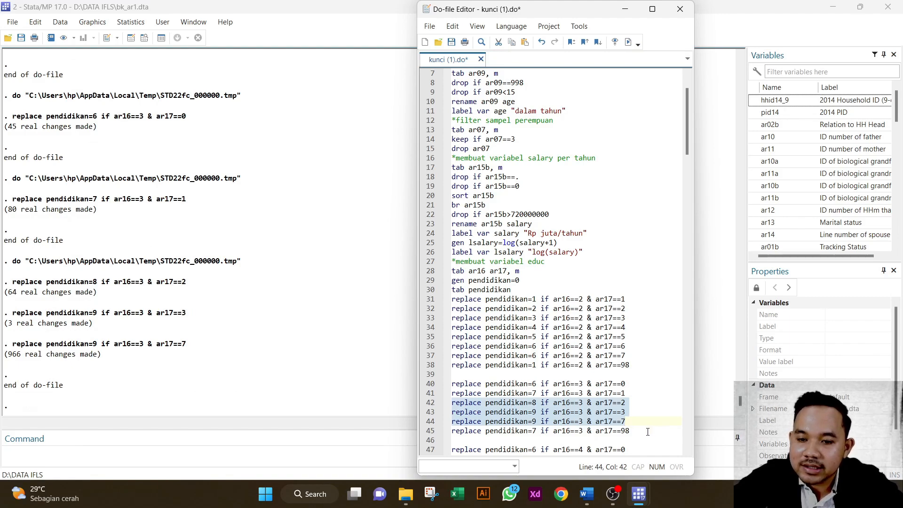
Review the 98:Don't know column of the ar16 by ar17 table and run line 45 to set pendidikan=7 if ar16==3 & ar17==98.
left_click(297, 198)
scroll(407, 202, "up", 20)
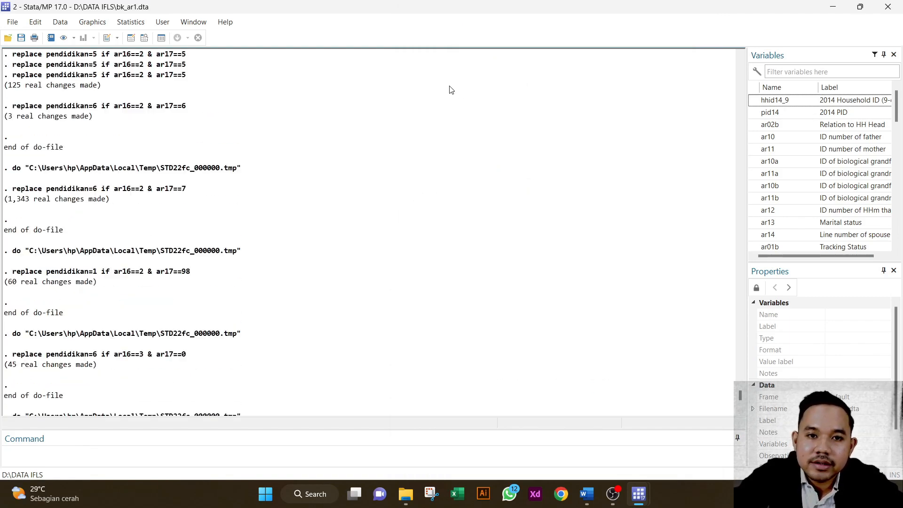
scroll(452, 200, "down", 20)
scroll(454, 224, "up", 15)
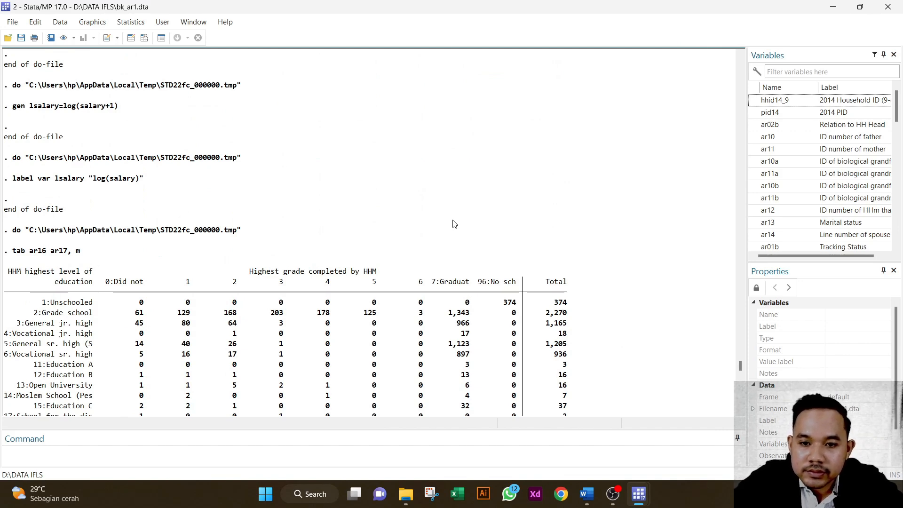
scroll(482, 258, "down", 8)
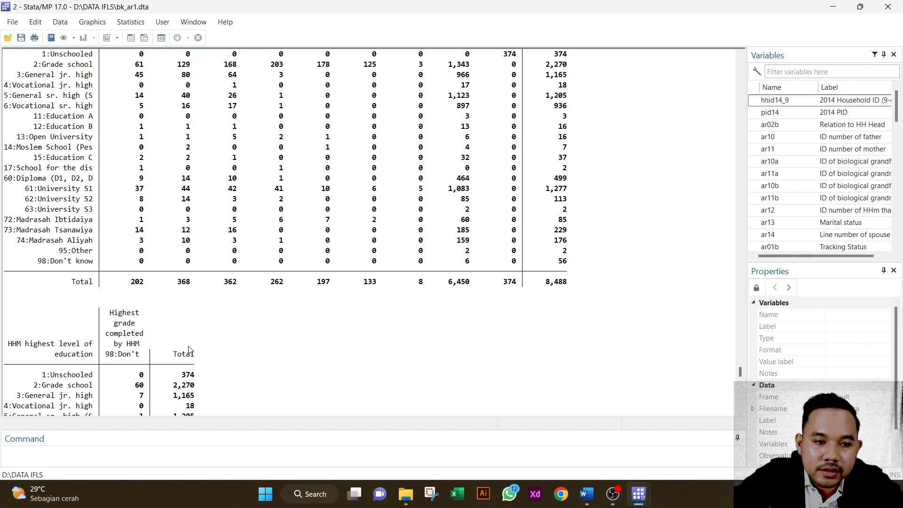
scroll(190, 347, "down", 3)
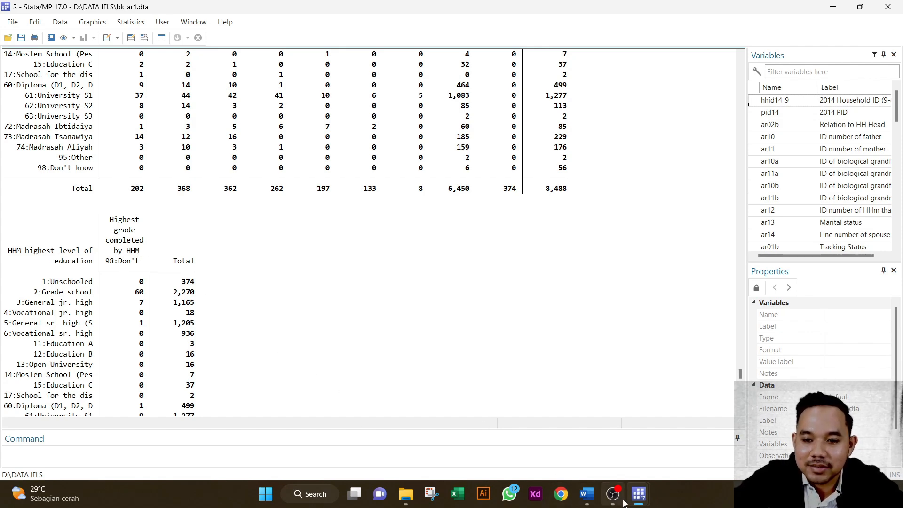
mouse_move(638, 493)
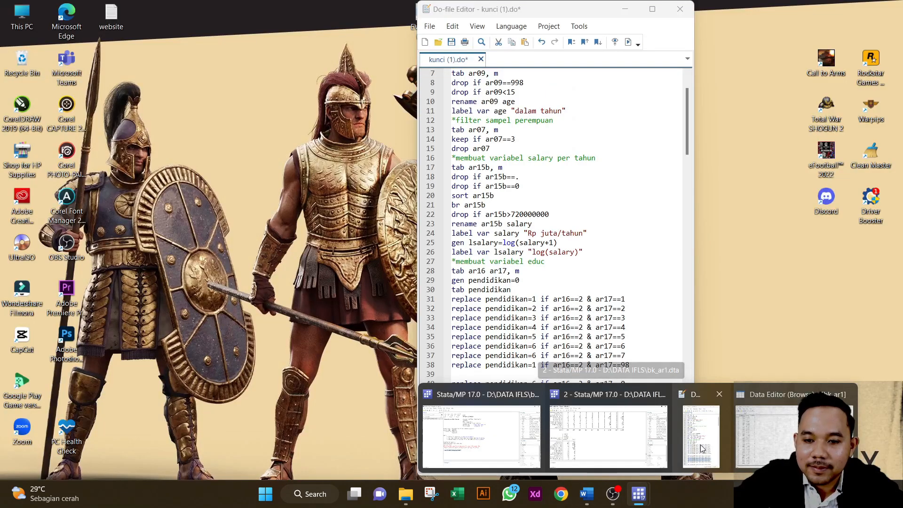
left_click(701, 442)
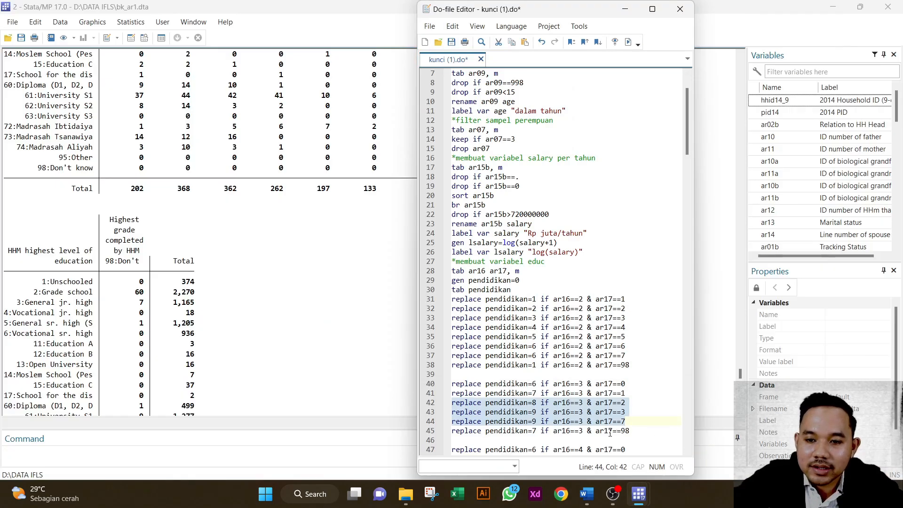
left_click(429, 431)
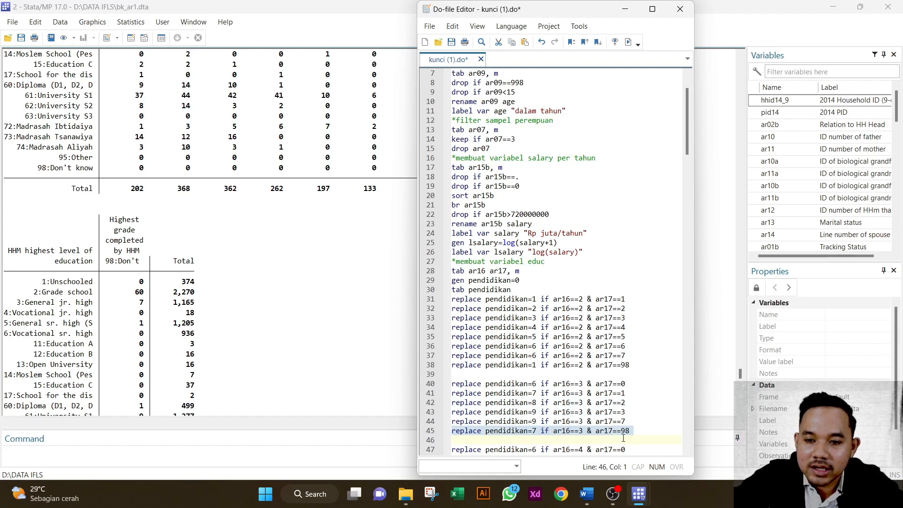
left_click(628, 42)
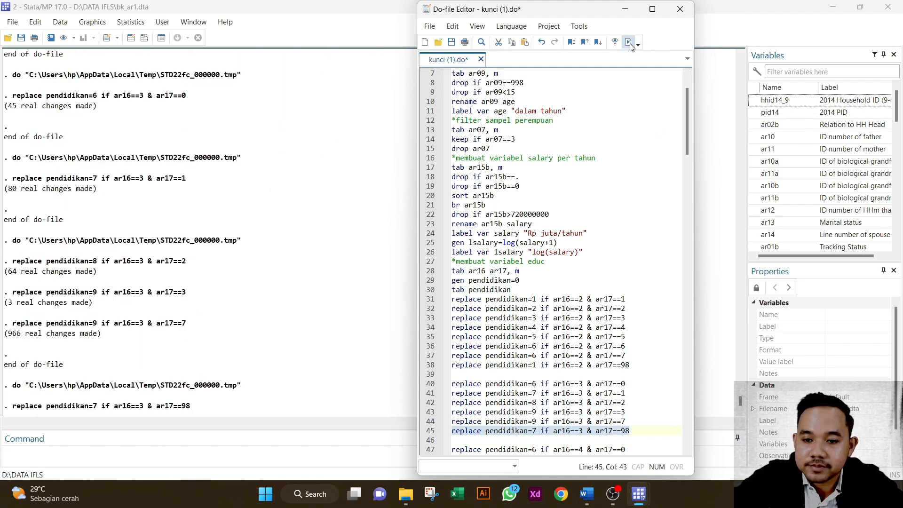
Run lines 47 to 51 together to set pendidikan to 6, 7, 8, 9 and 9 for ar16==4 with ar17 equal to 0, 1, 2, 3 and 7.
scroll(587, 281, "down", 8)
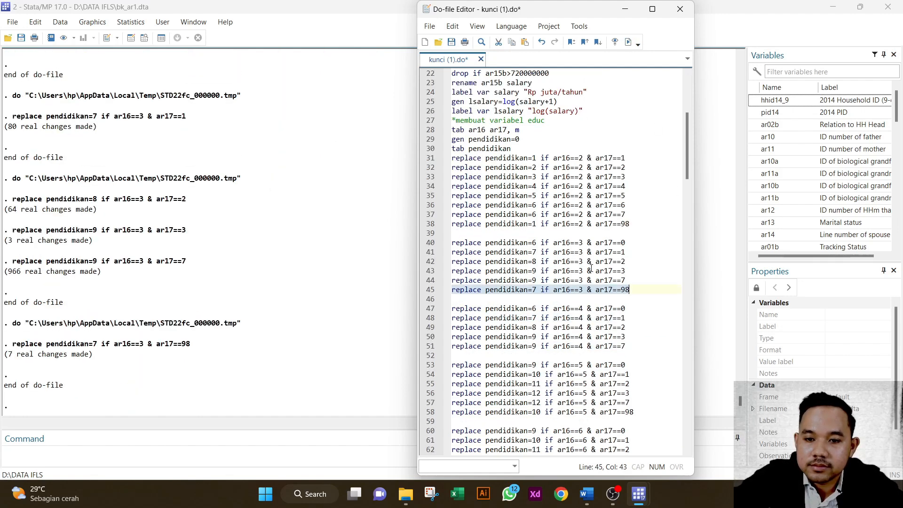
scroll(592, 266, "down", 1)
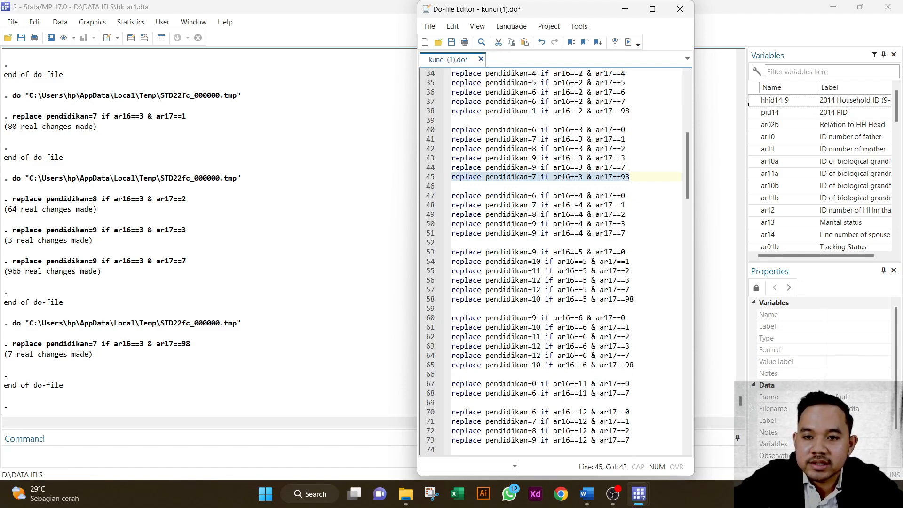
left_click_drag(452, 198, 625, 232)
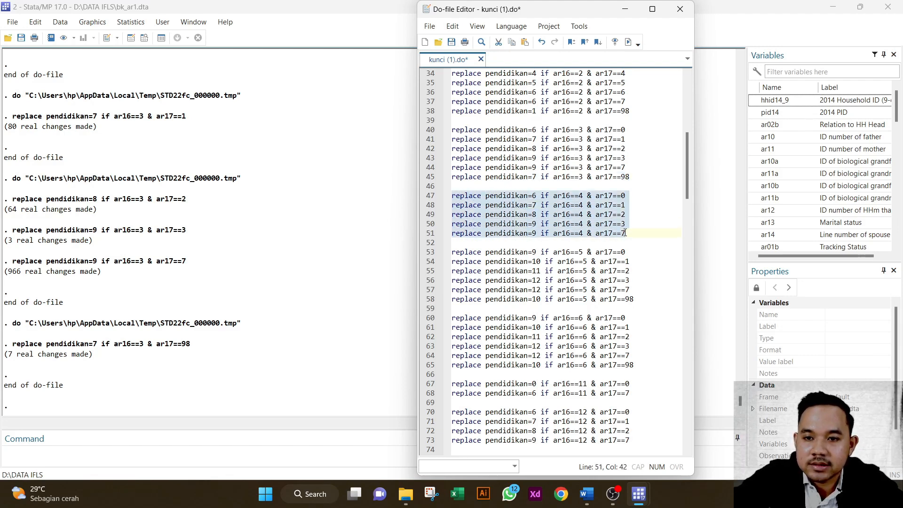
left_click(628, 41)
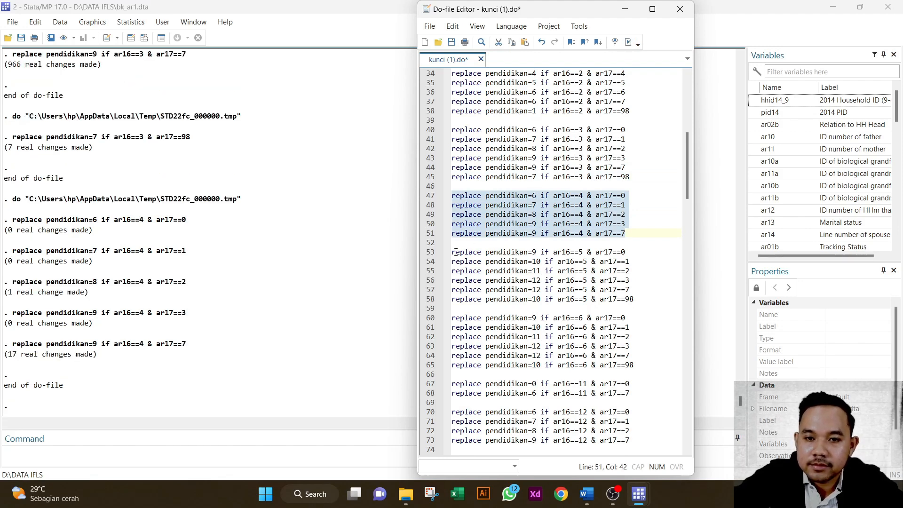
Run lines 53 to 58 for ar16==5, and lines 60 to 65 for ar16==6, to set pendidikan between 9 and 12 years.
left_click_drag(455, 253, 634, 302)
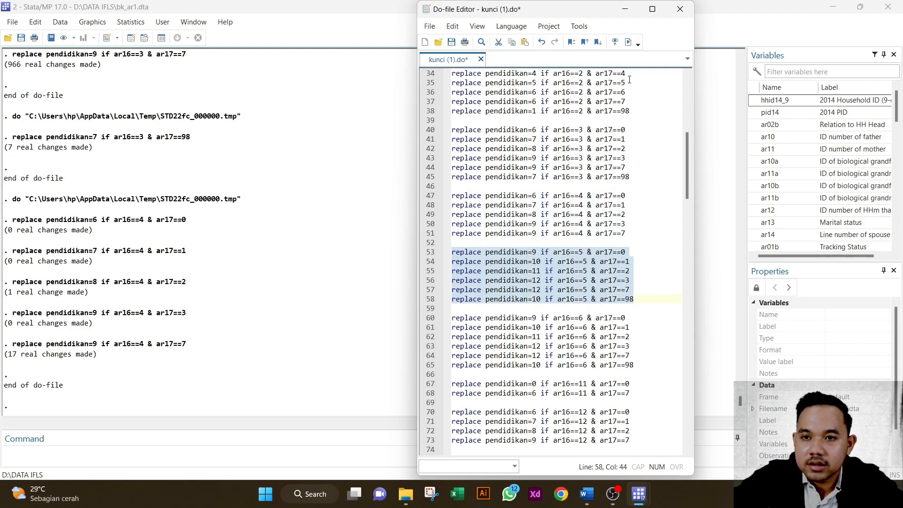
left_click(628, 41)
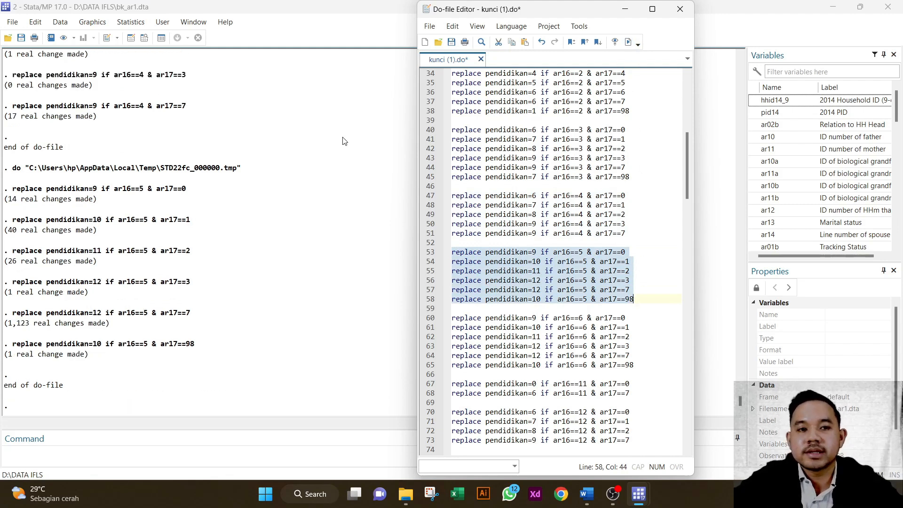
left_click_drag(453, 318, 634, 365)
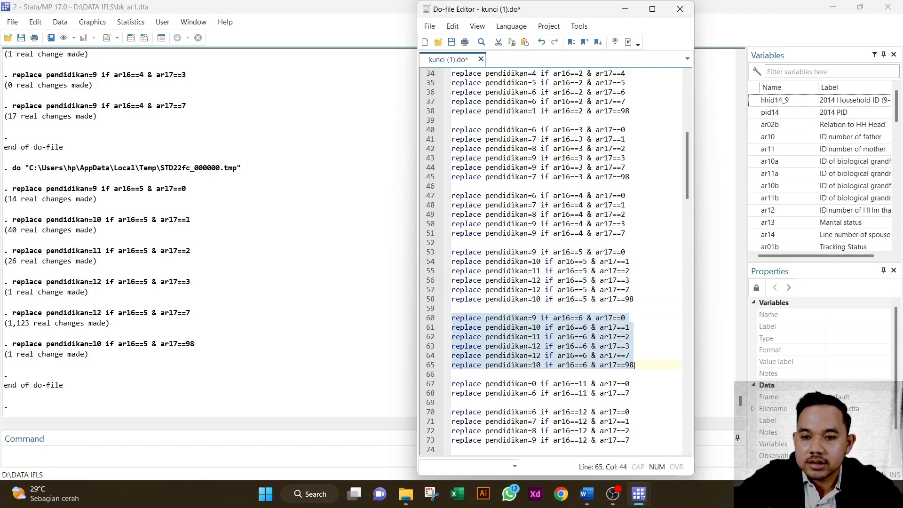
left_click(629, 42)
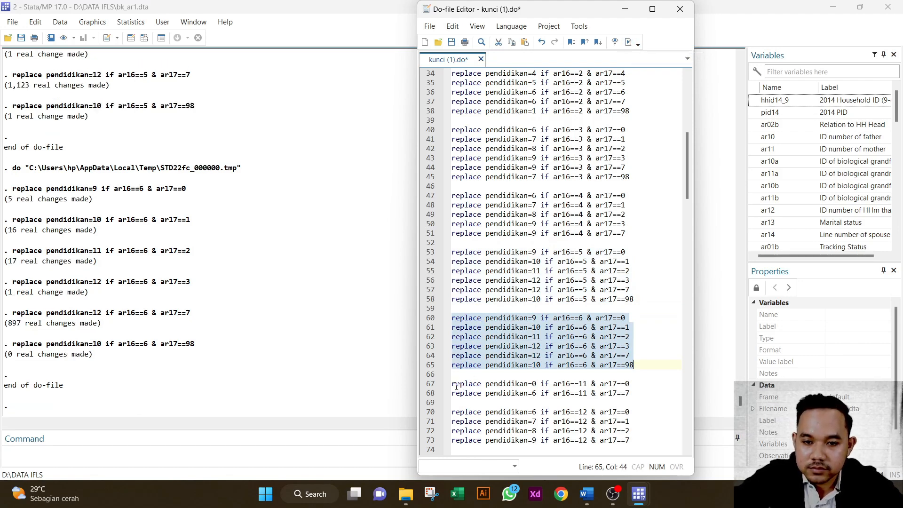
Run lines 67 to 68 for ar16==11, and lines 70 to 73 for ar16==12, to set their pendidikan values.
left_click_drag(453, 384, 630, 392)
left_click(629, 42)
scroll(567, 271, "down", 3)
scroll(567, 271, "down", 5)
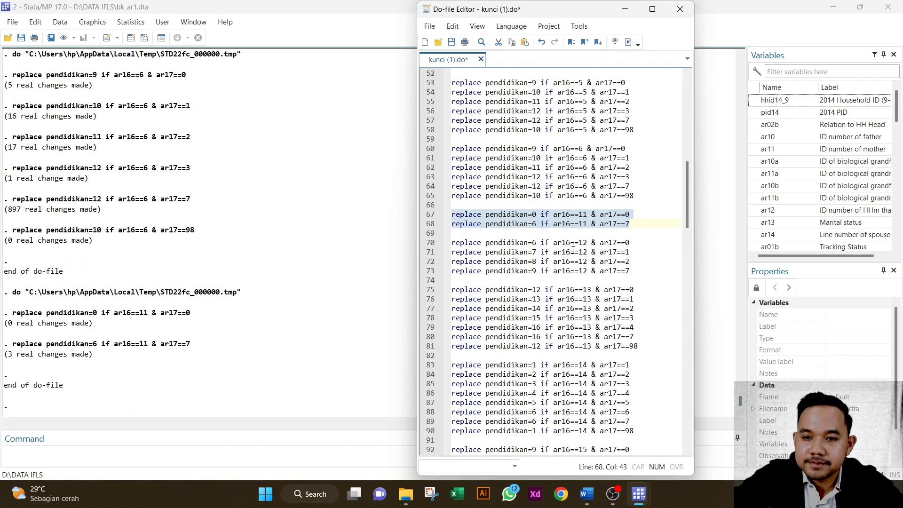
left_click_drag(453, 189, 630, 215)
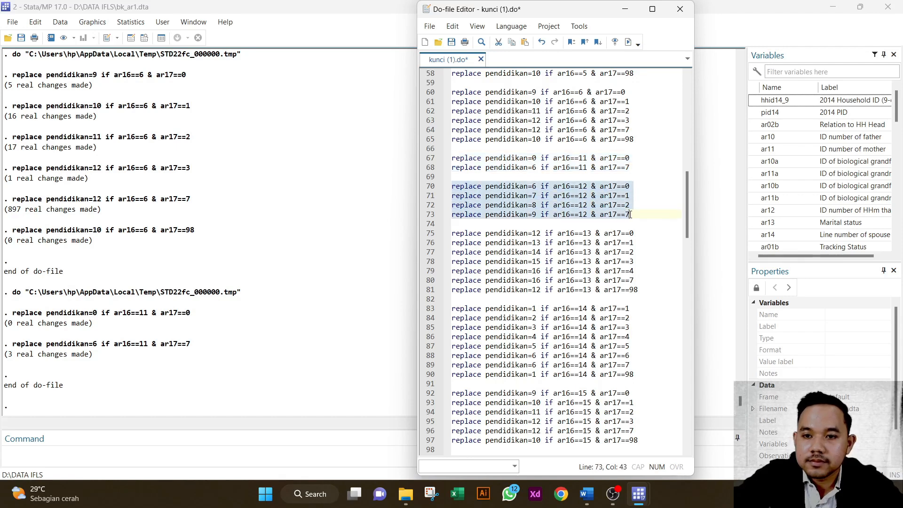
left_click(628, 42)
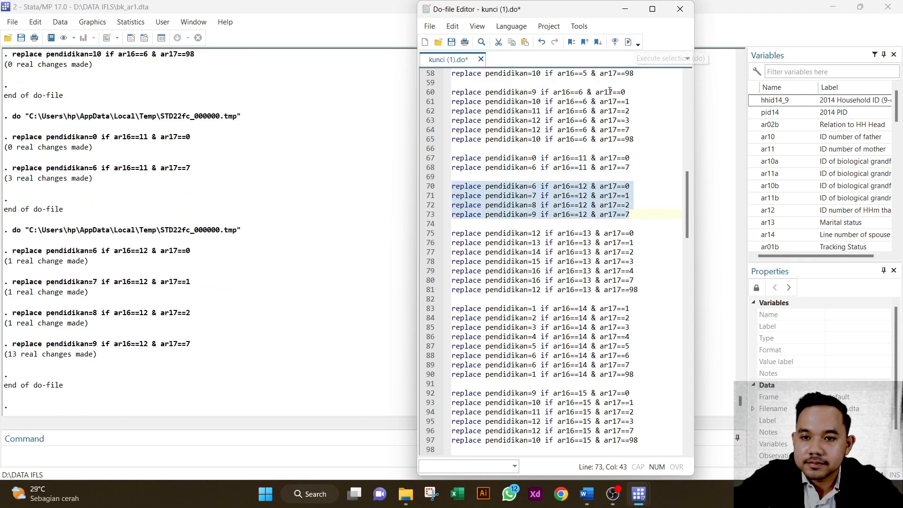
Run lines 75 to 81 together to set pendidikan between 12 and 16 years for ar16==13.
left_click(453, 236)
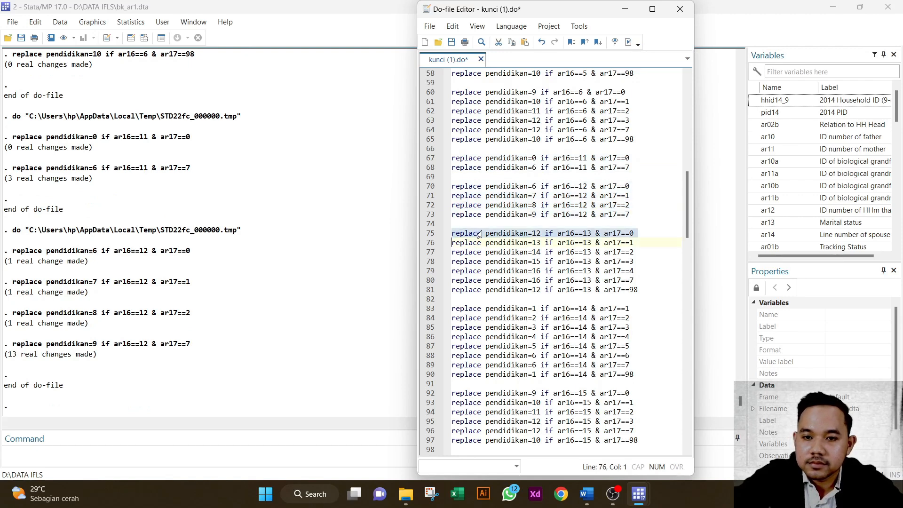
left_click(453, 228)
left_click_drag(453, 232, 638, 291)
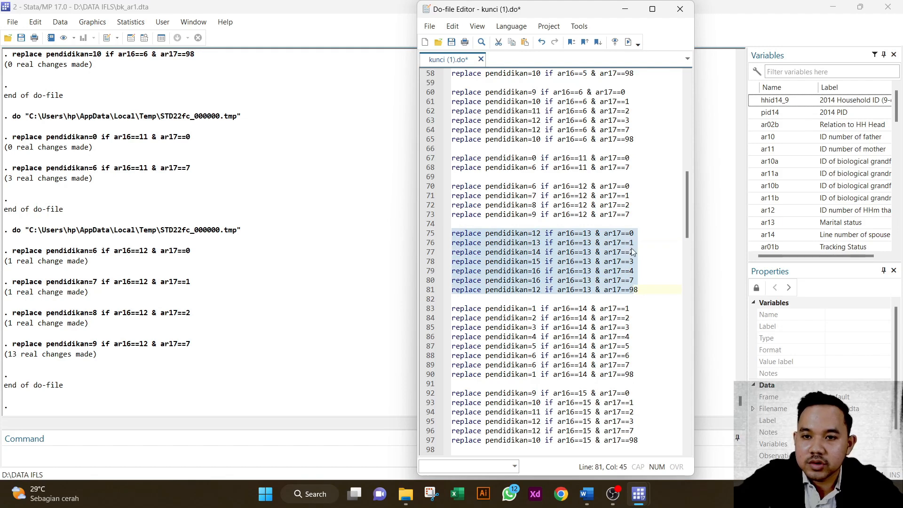
left_click(628, 41)
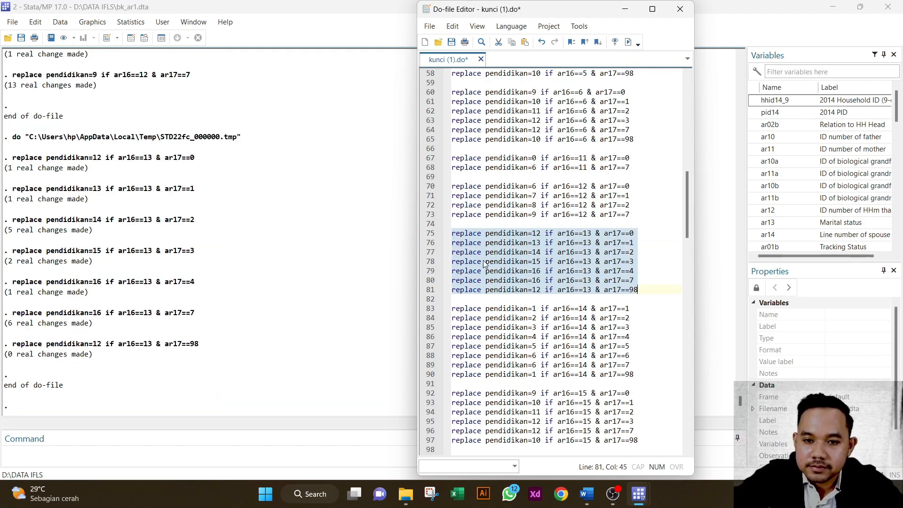
Run lines 83 to 90 for ar16==14, and lines 92 to 97 for ar16==15, to set their pendidikan values.
left_click_drag(452, 309, 634, 374)
left_click(629, 42)
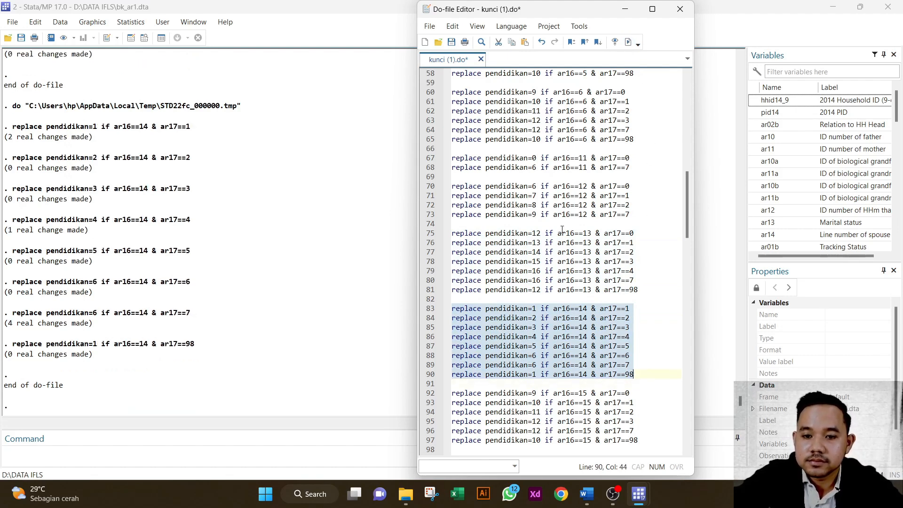
scroll(538, 234, "down", 8)
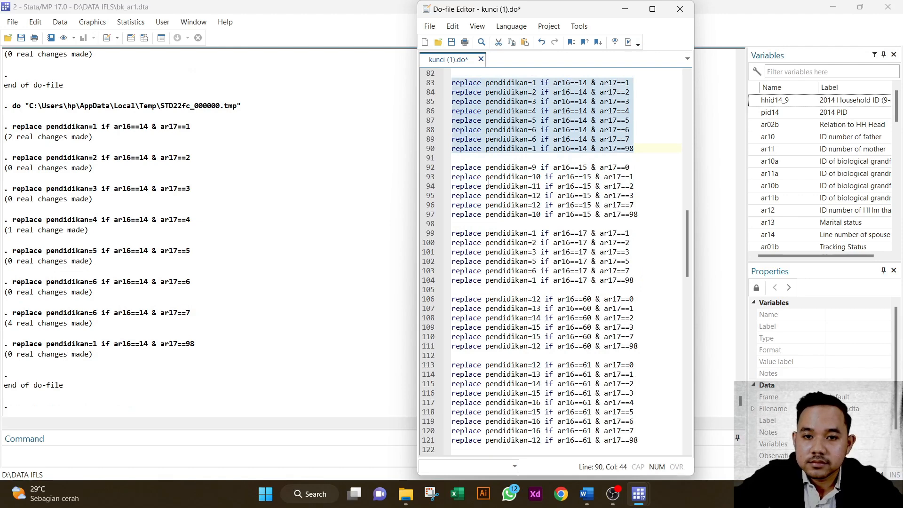
left_click_drag(452, 168, 626, 215)
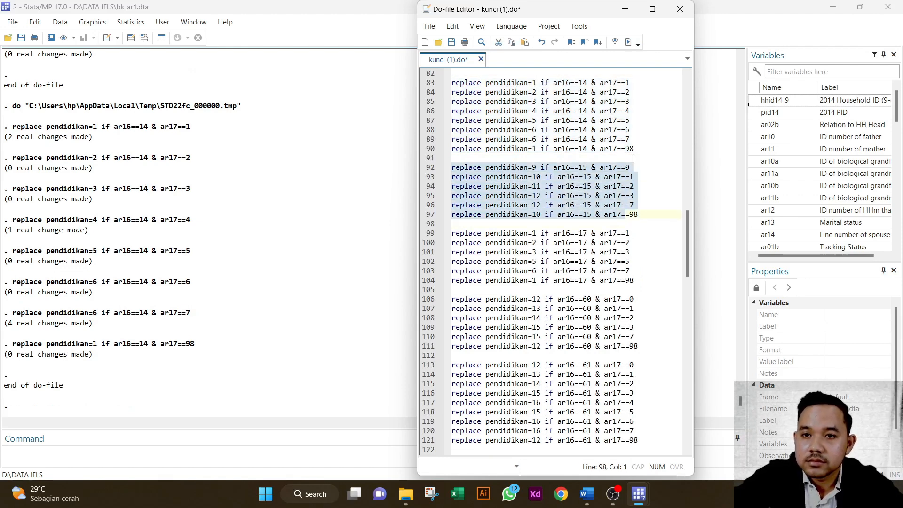
left_click(629, 42)
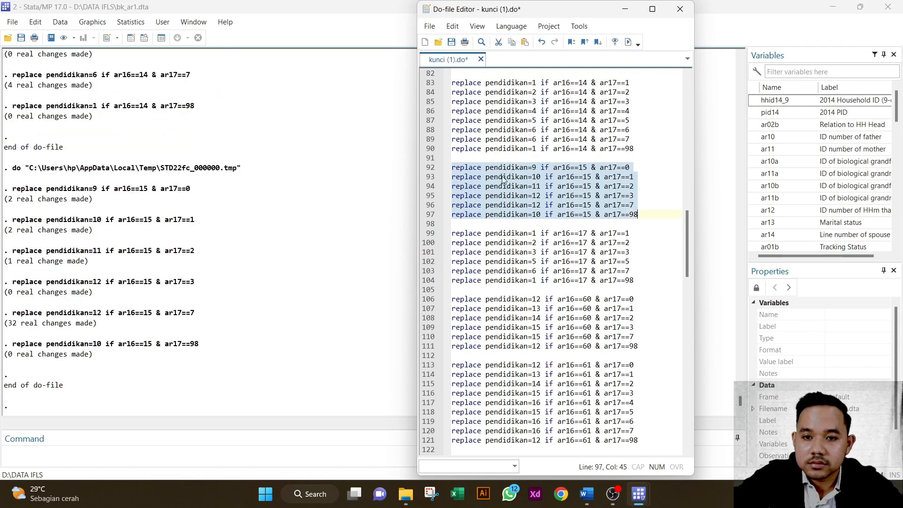
Run lines 99 to 158 together to set pendidikan for the remaining ar16 codes from 17 through 74, and bring up the results.
left_click_drag(453, 233, 650, 175)
left_click(630, 43)
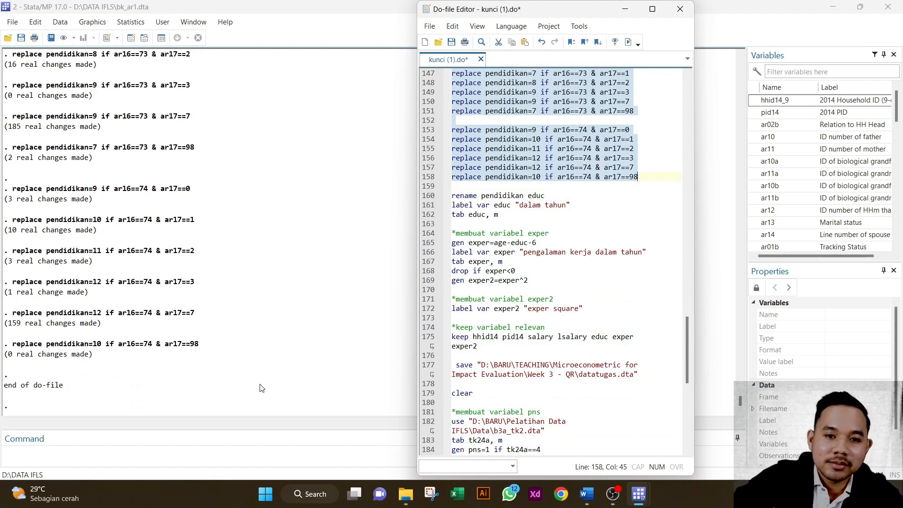
left_click(268, 359)
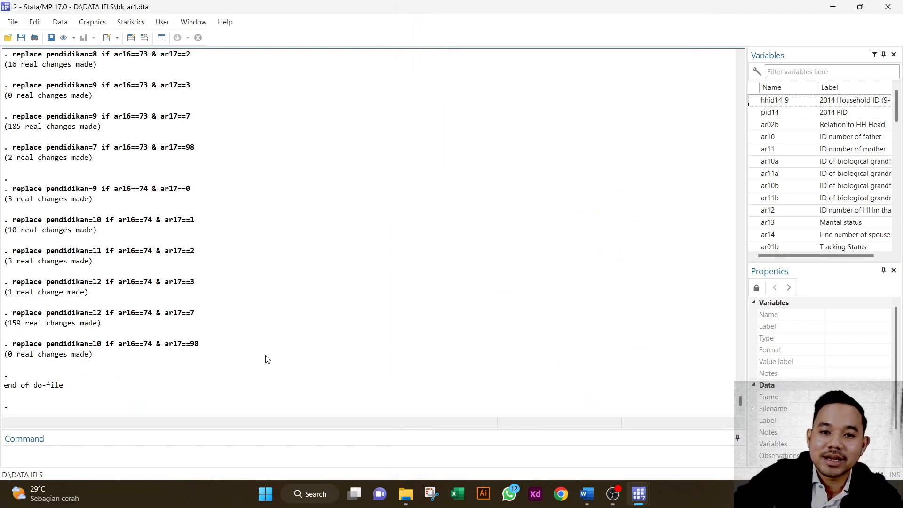
Return to the do-file, run line 160 to rename pendidikan to educ, and run line 161 to label educ "dalam tahun".
mouse_move(627, 505)
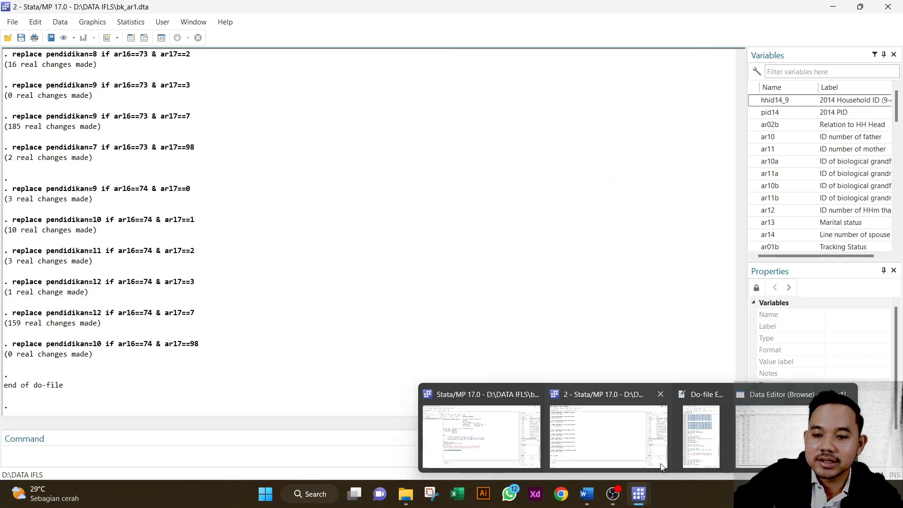
left_click(682, 445)
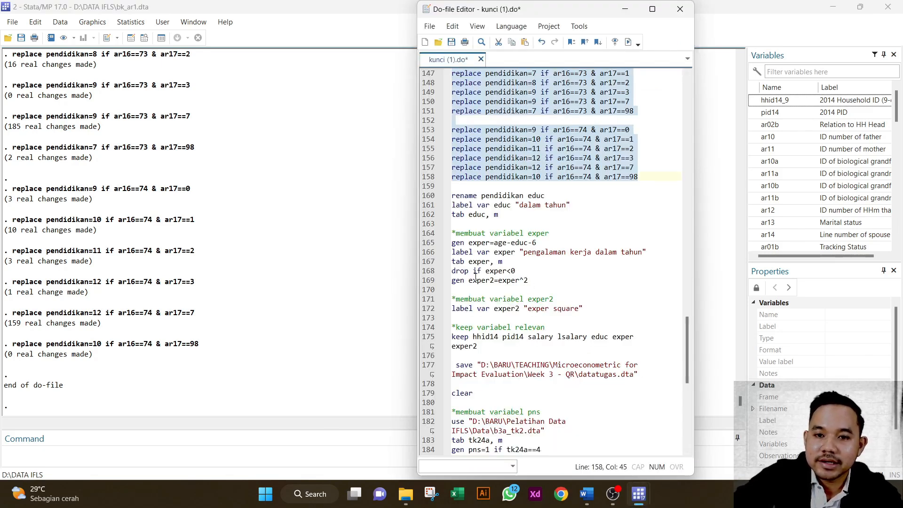
left_click(428, 195)
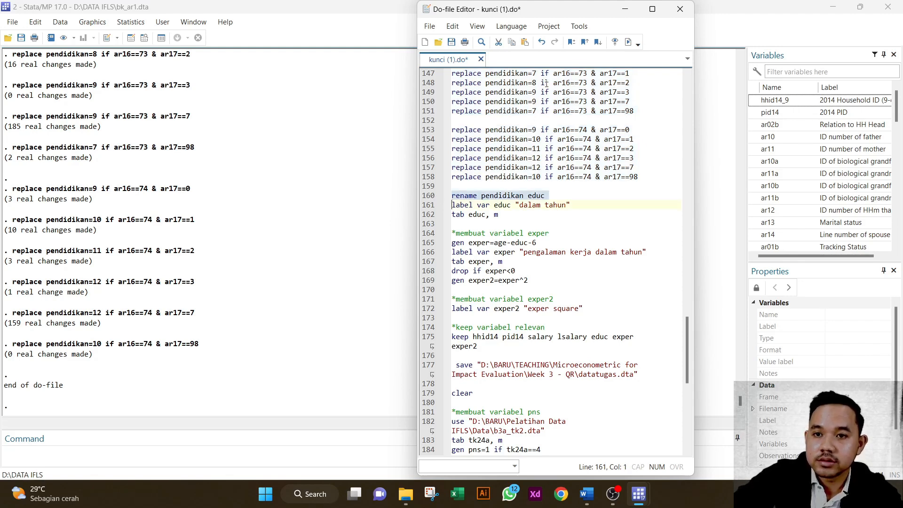
left_click(628, 42)
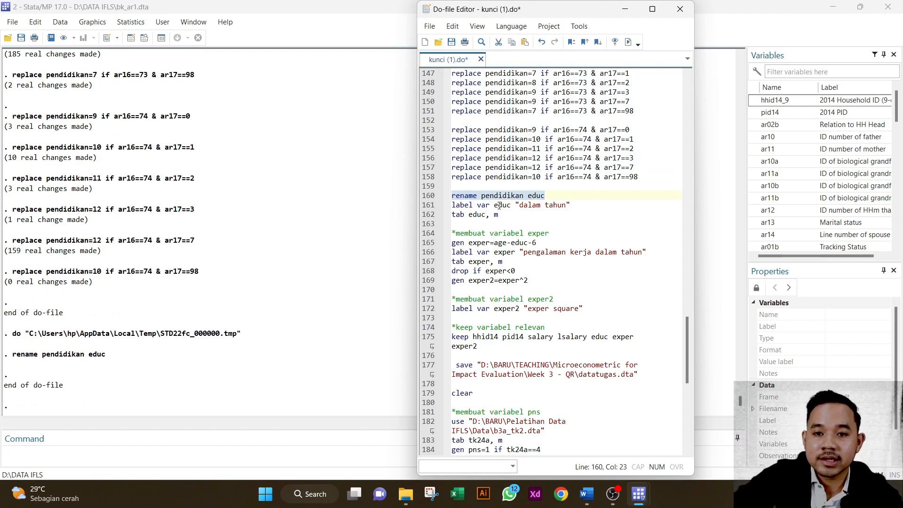
left_click(422, 208)
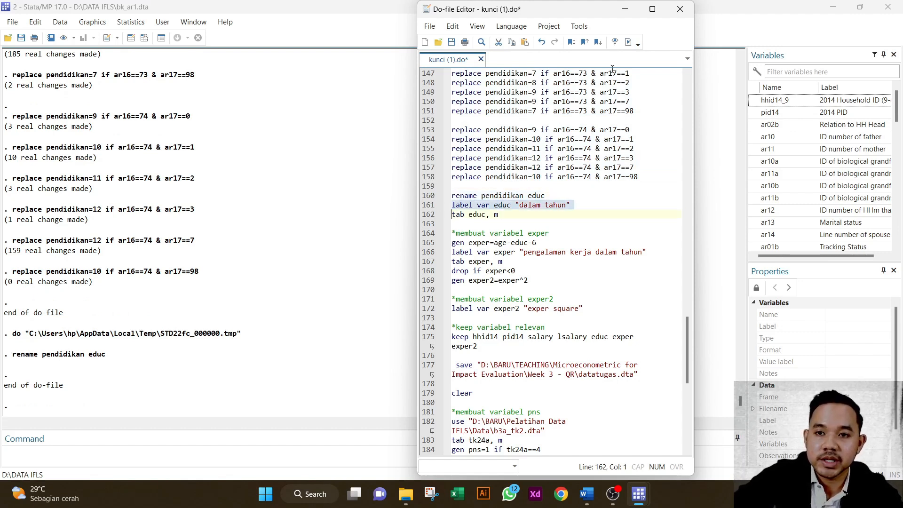
left_click(627, 42)
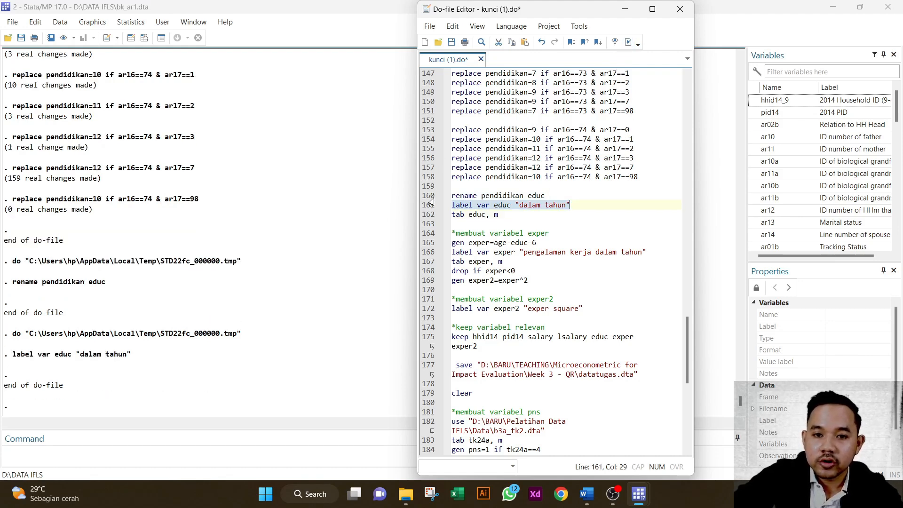
Run line 162 to tabulate educ including missing values, and run line 165 to generate exper as age-educ-6.
left_click(424, 215)
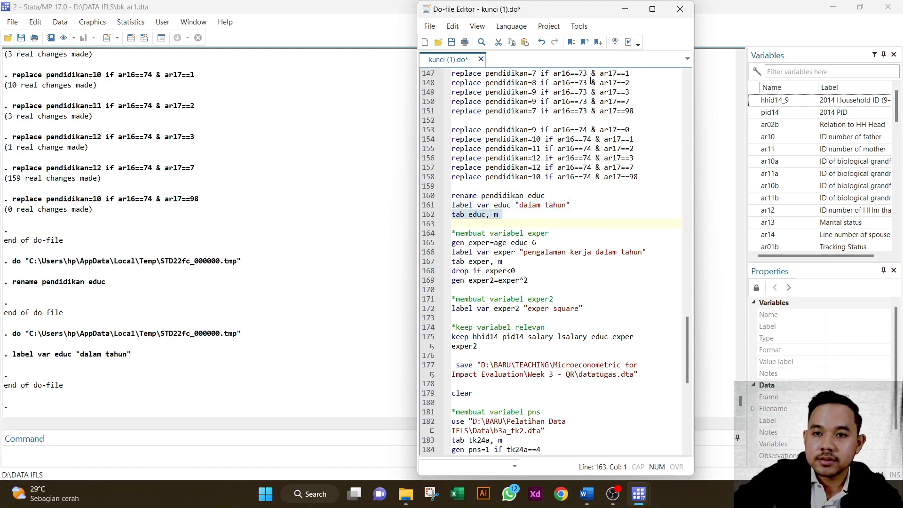
left_click(628, 42)
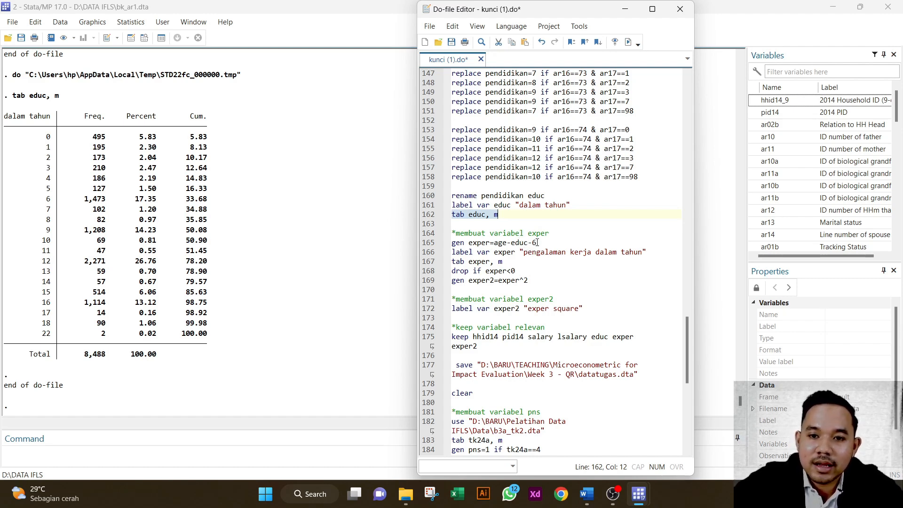
left_click(430, 247)
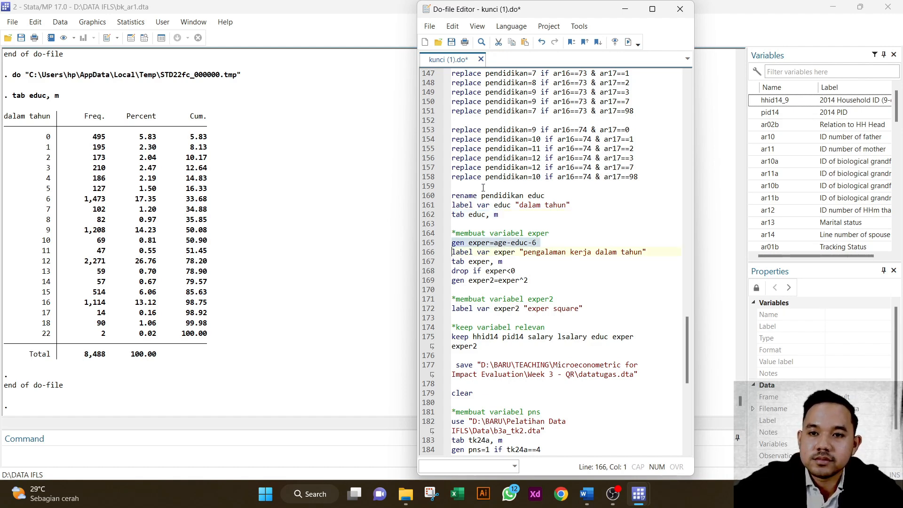
left_click(628, 42)
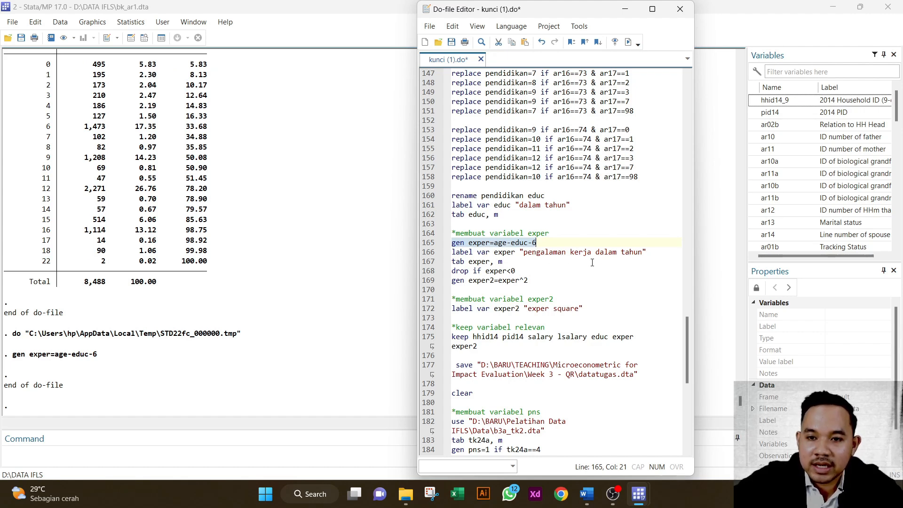
Run line 166 to label exper "pengalaman kerja dalam tahun", and run line 167 to tabulate exper and check its lowest values.
left_click(425, 257)
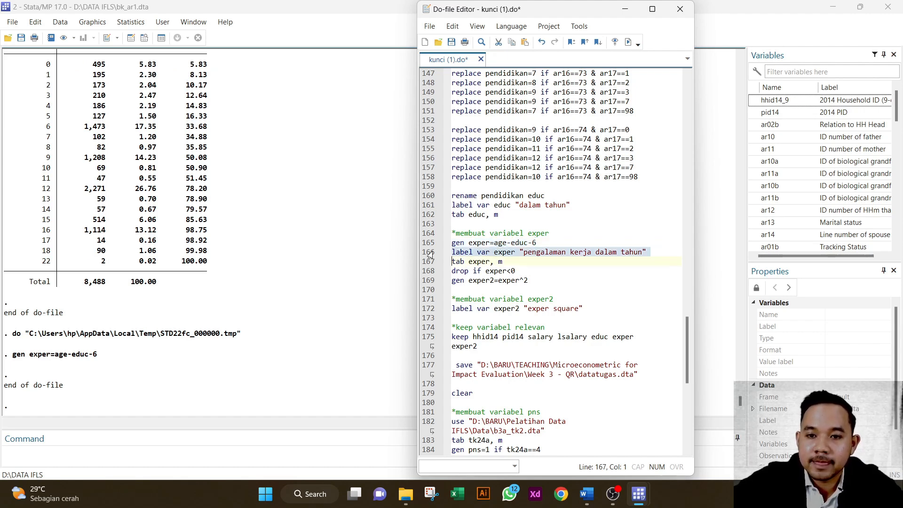
left_click(628, 42)
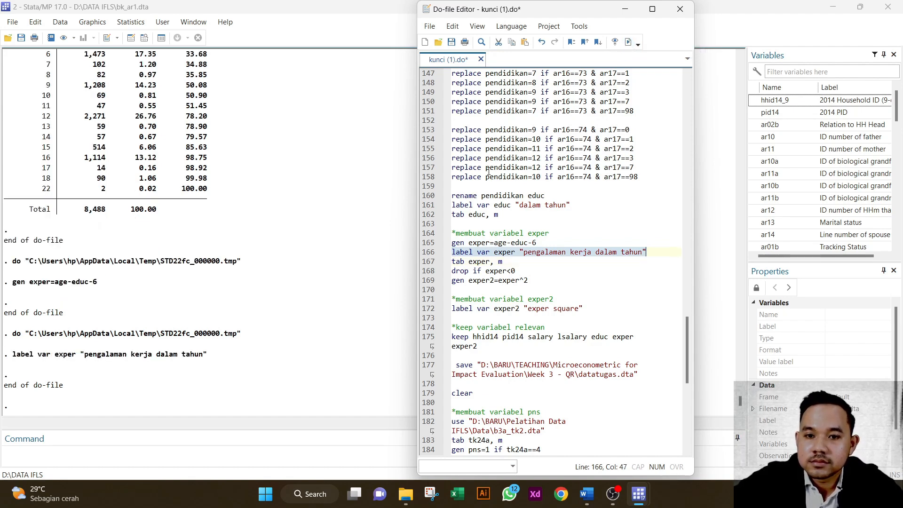
left_click(425, 262)
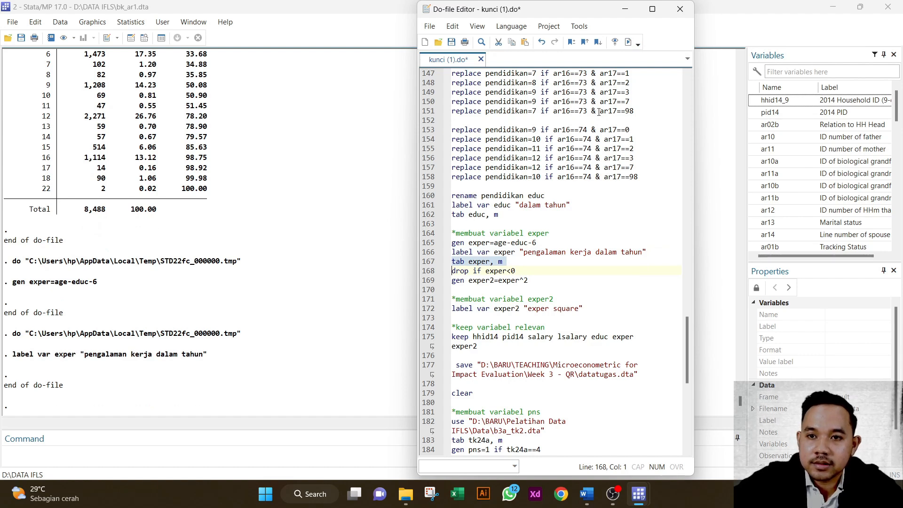
left_click(628, 44)
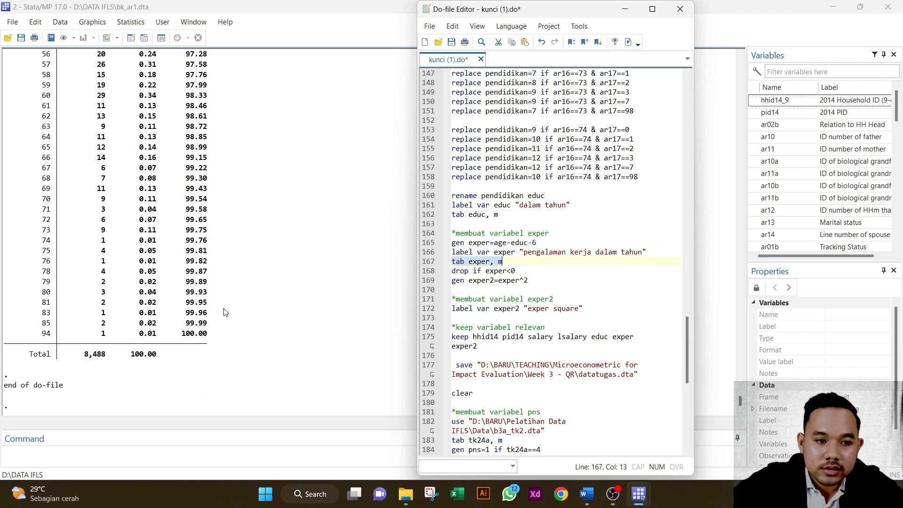
scroll(149, 318, "up", 15)
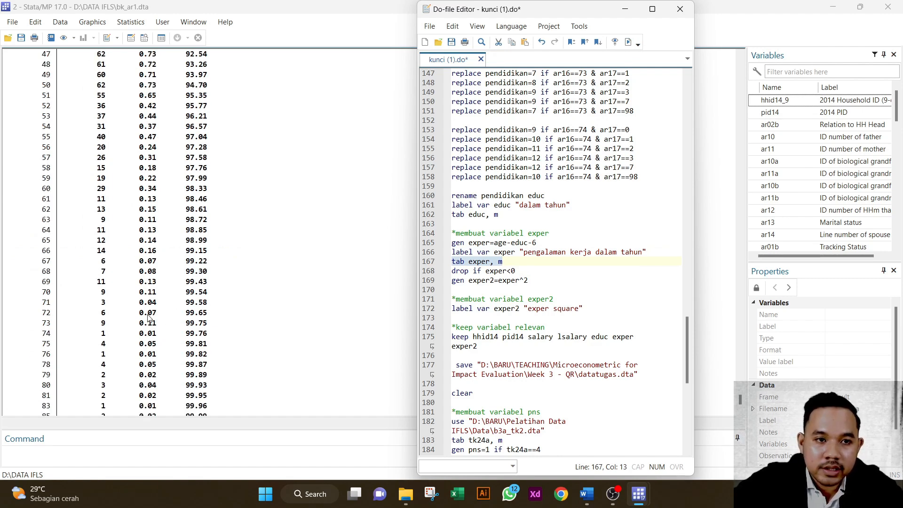
scroll(149, 318, "up", 11)
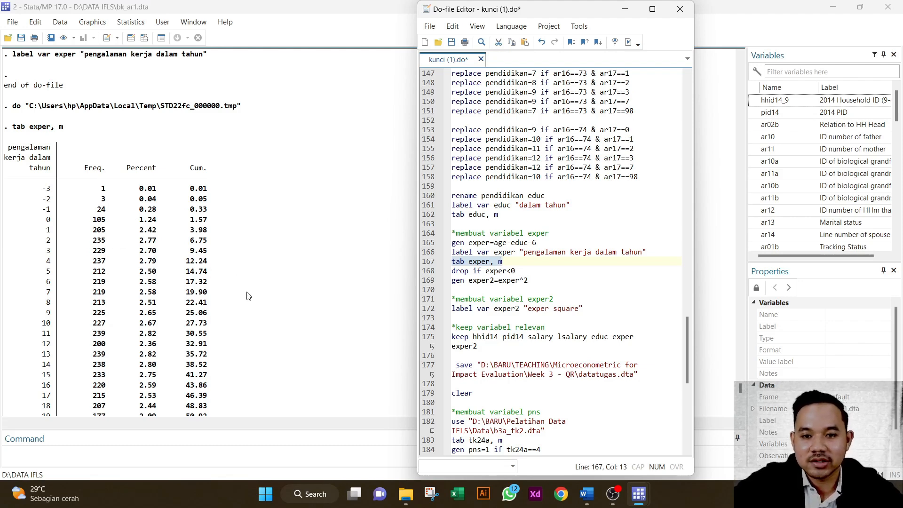
Run line 168 to drop observations with exper<0, and run line 169 to generate exper2 as exper^2.
left_click(425, 275)
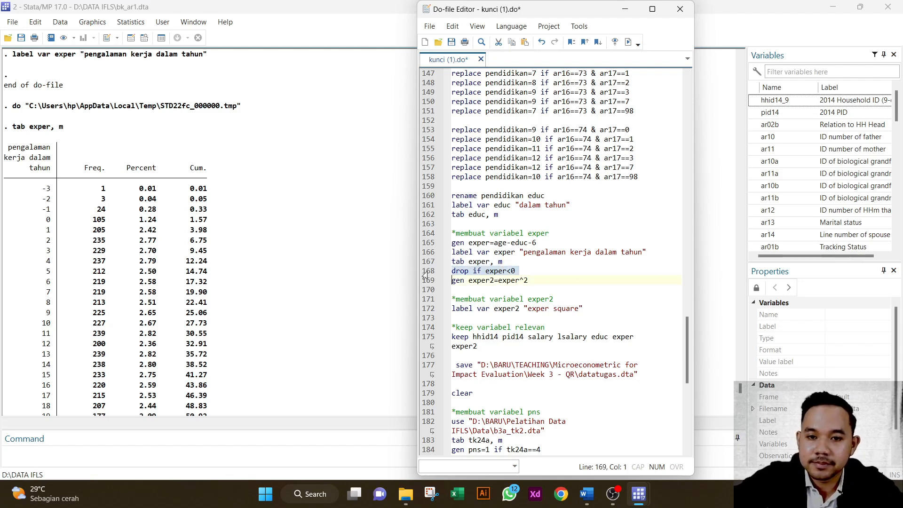
left_click(629, 42)
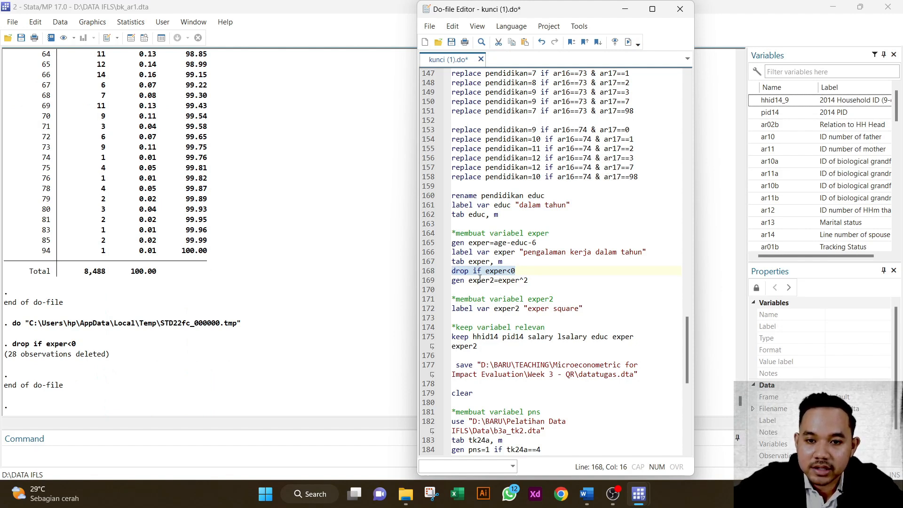
left_click(430, 281)
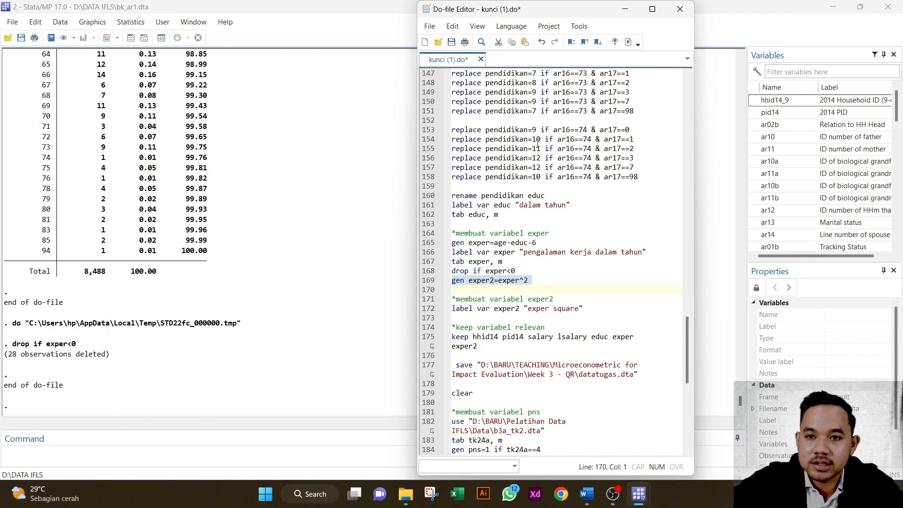
left_click(628, 42)
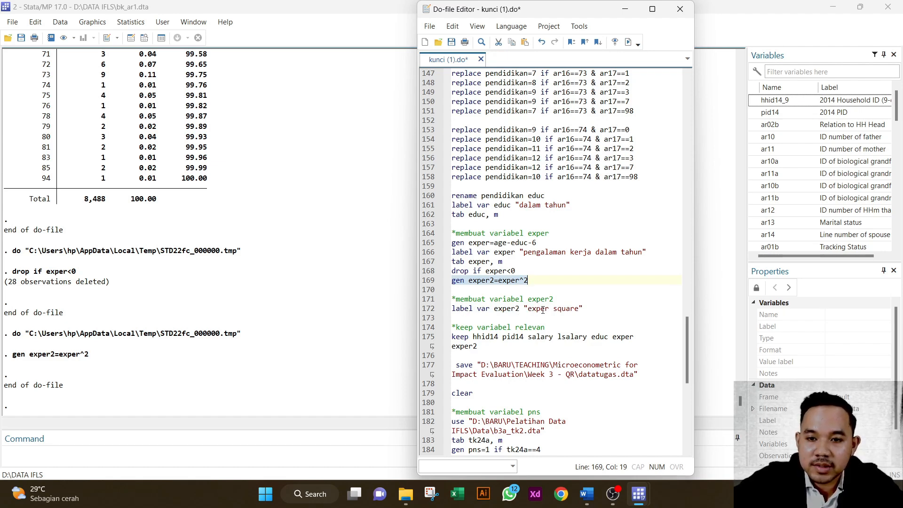
Run line 172 to label exper2 "exper square", and line 175 to keep only hhid14, pid14, salary, lsalary, educ, exper and exper2.
left_click(428, 309)
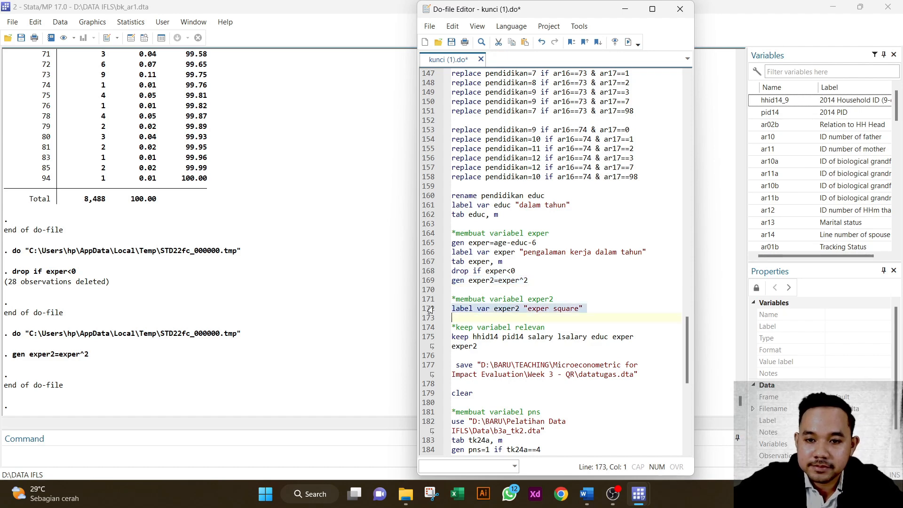
left_click(628, 42)
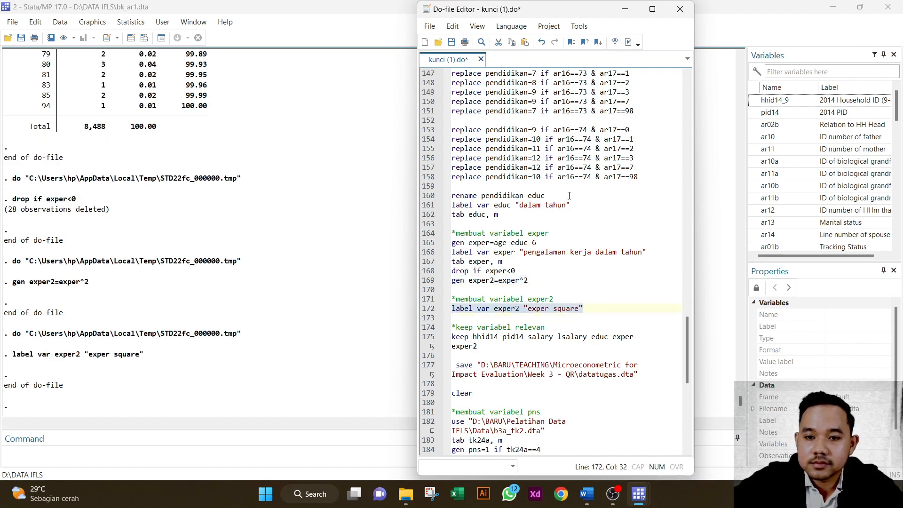
scroll(504, 328, "down", 2)
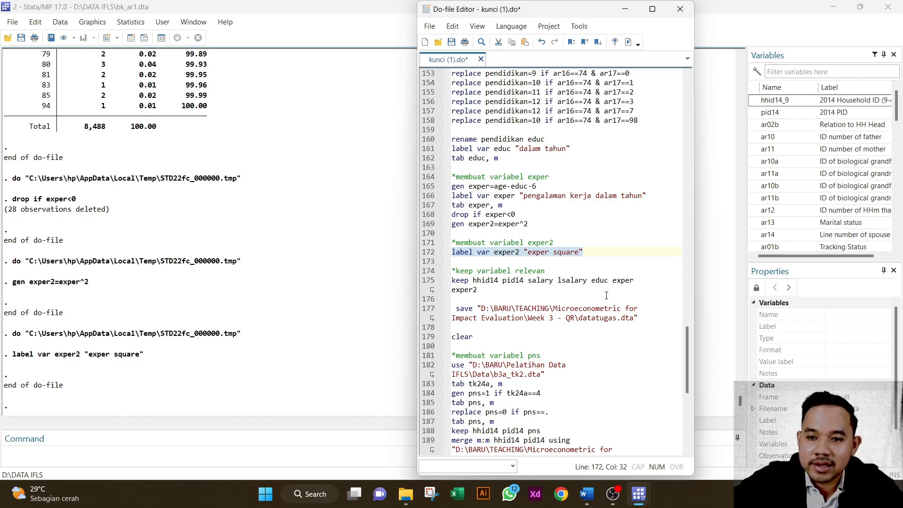
left_click(429, 281)
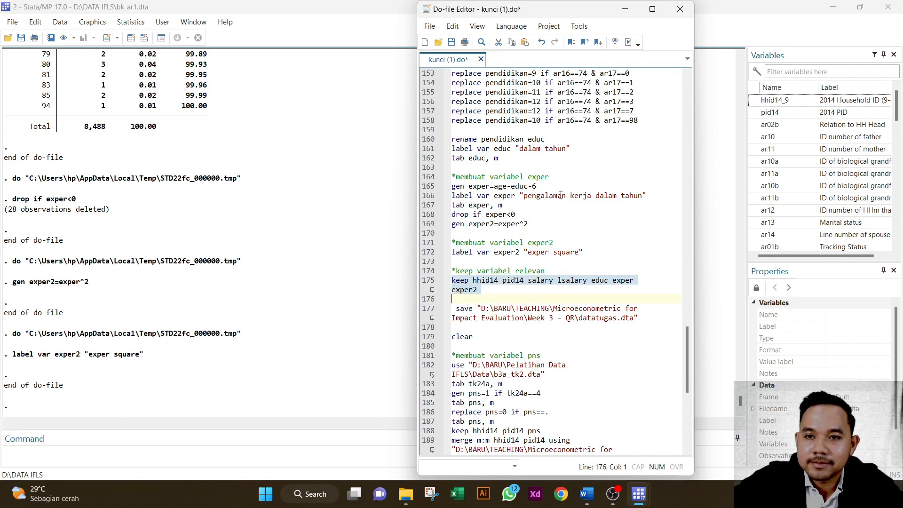
left_click(629, 43)
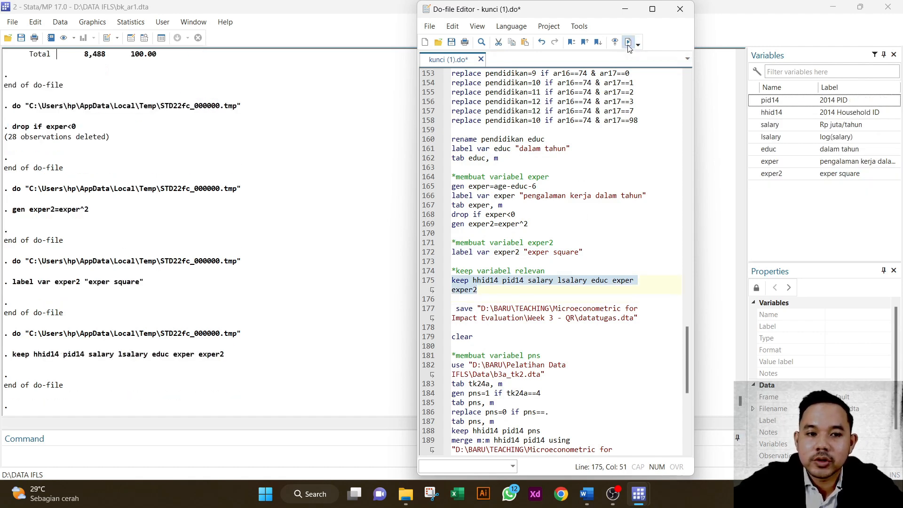
Save the dataset as a new Stata data file named latihan1 in the Stata BE-MP-17_64Bit[Orisoft] folder on drive D.
left_click(319, 361)
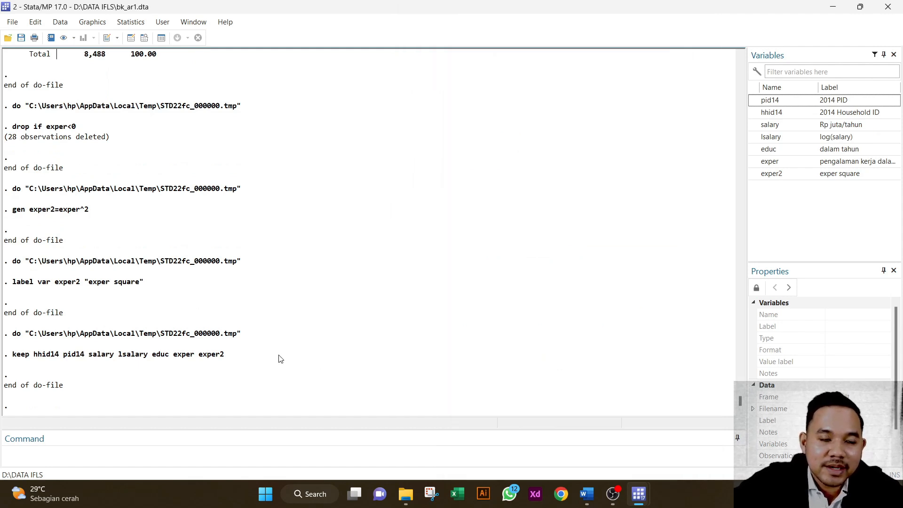
left_click(13, 23)
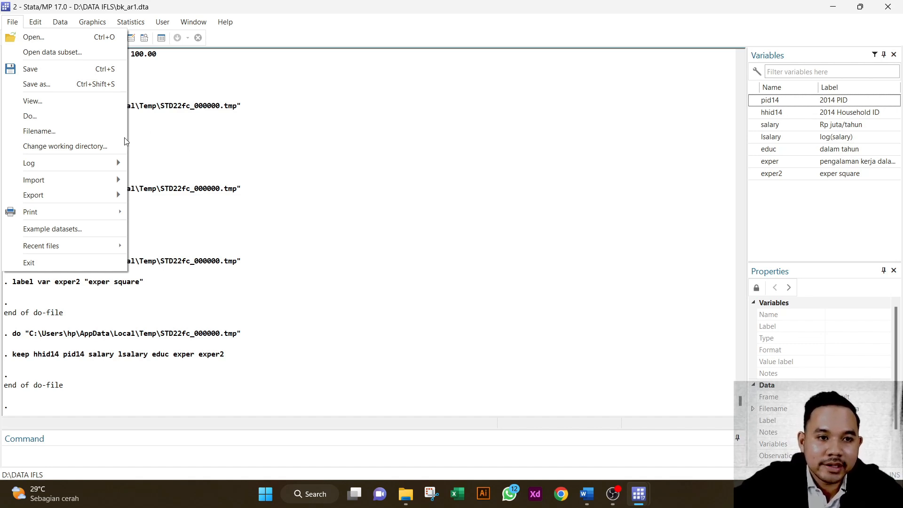
left_click(38, 85)
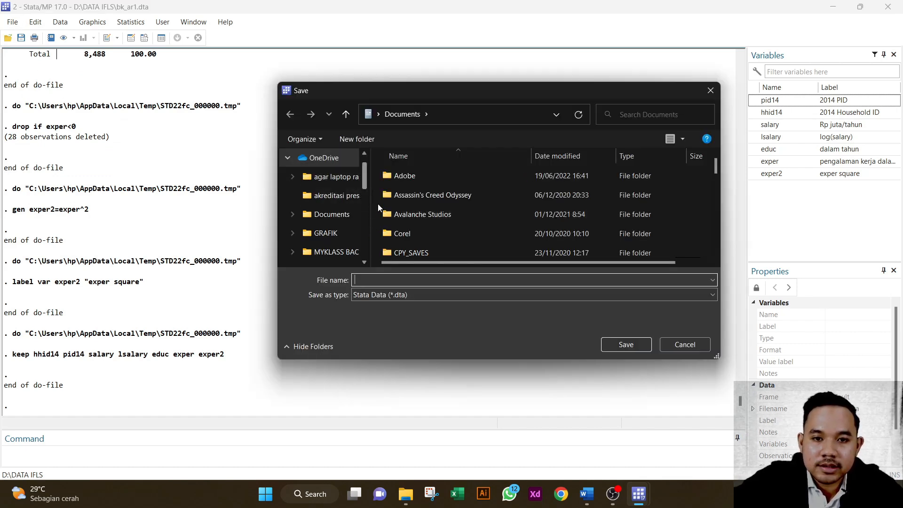
left_click_drag(365, 177, 360, 241)
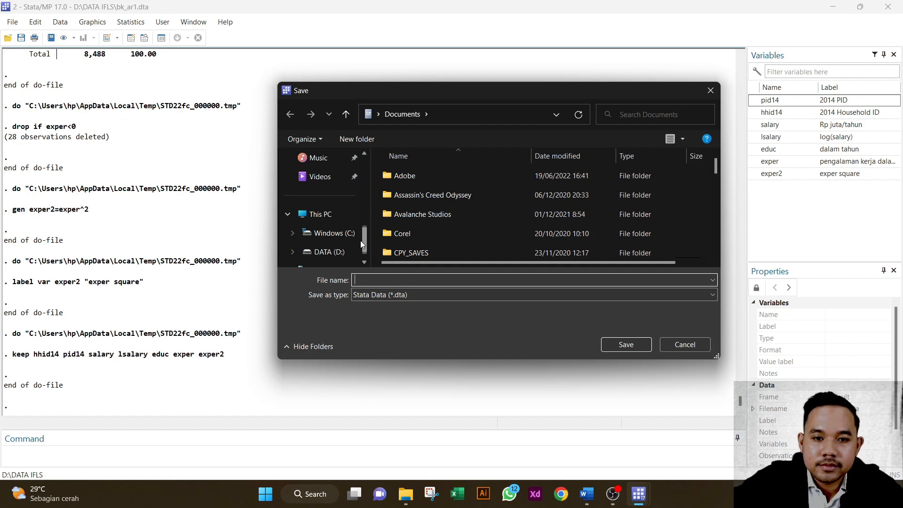
left_click(338, 249)
scroll(431, 233, "down", 3)
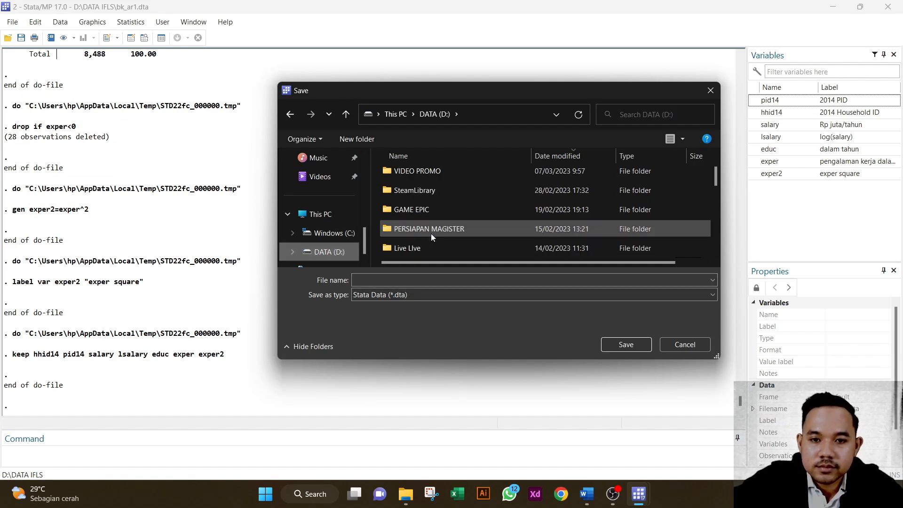
scroll(431, 233, "down", 1)
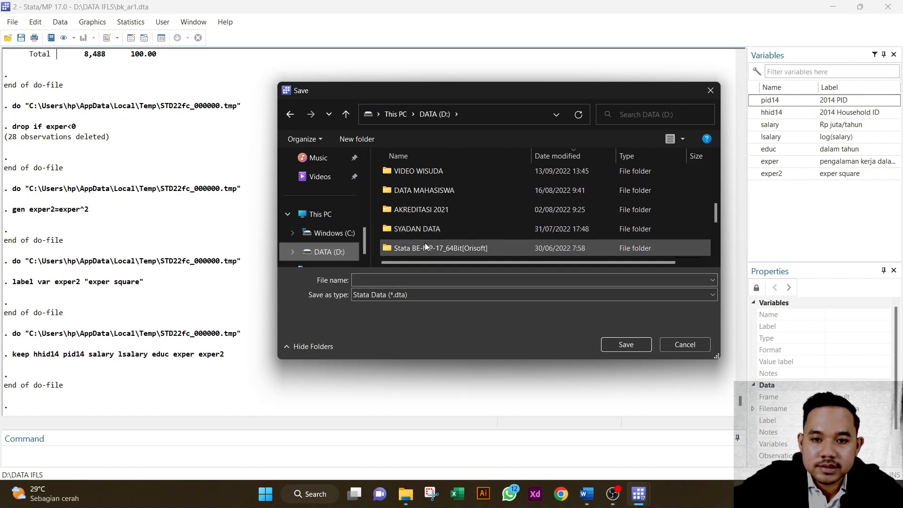
left_click(425, 243)
double_click(424, 245)
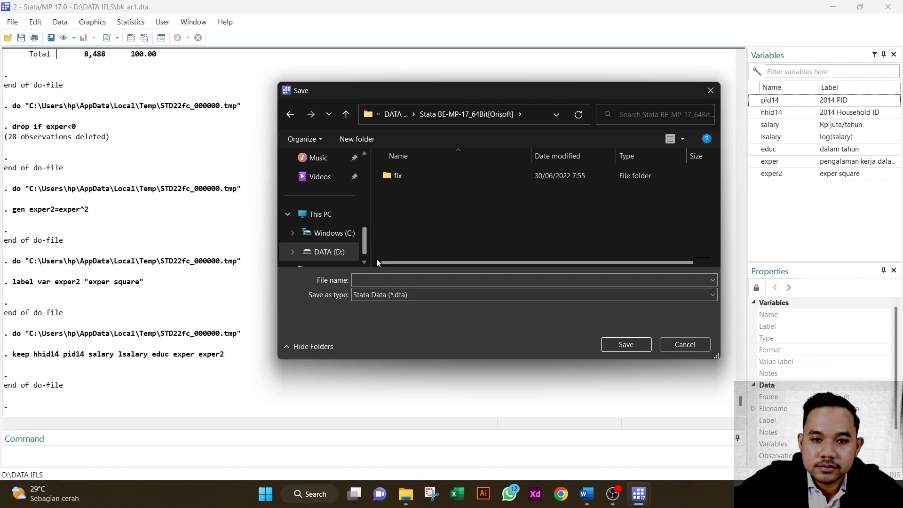
left_click(388, 279)
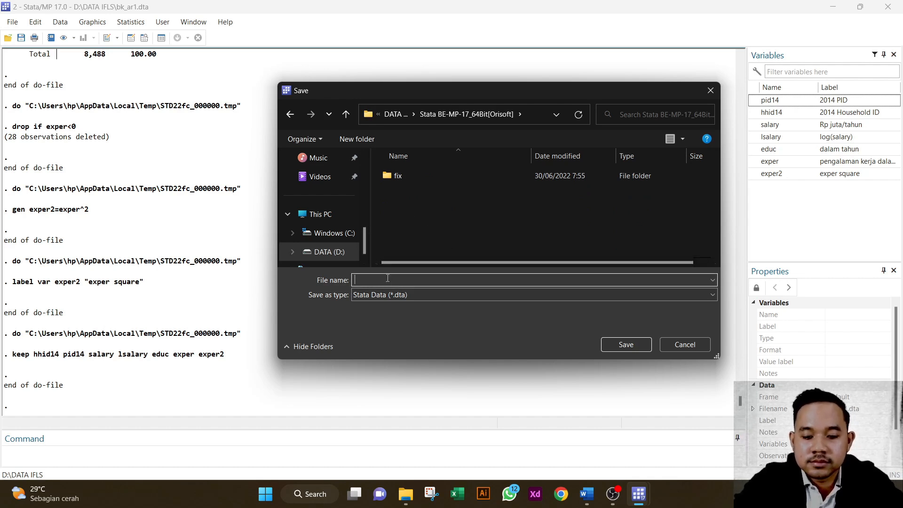
type("latih")
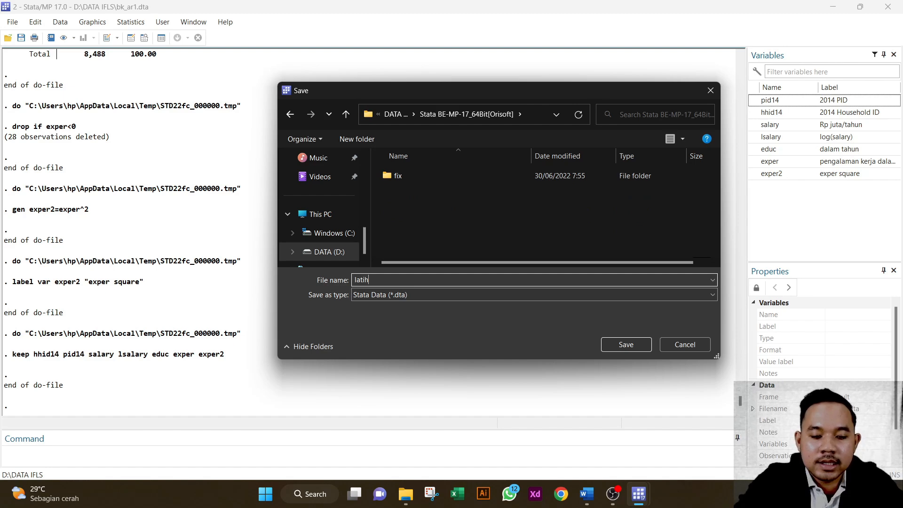
type("an1")
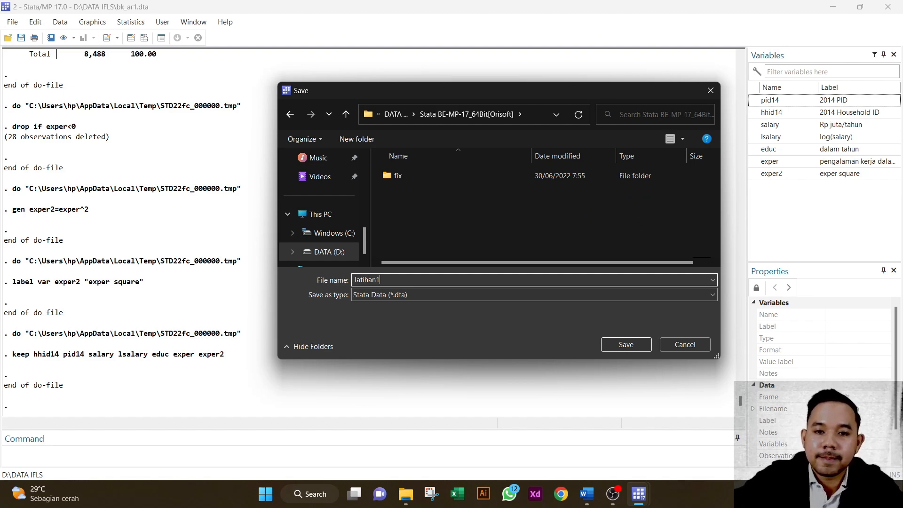
left_click(618, 344)
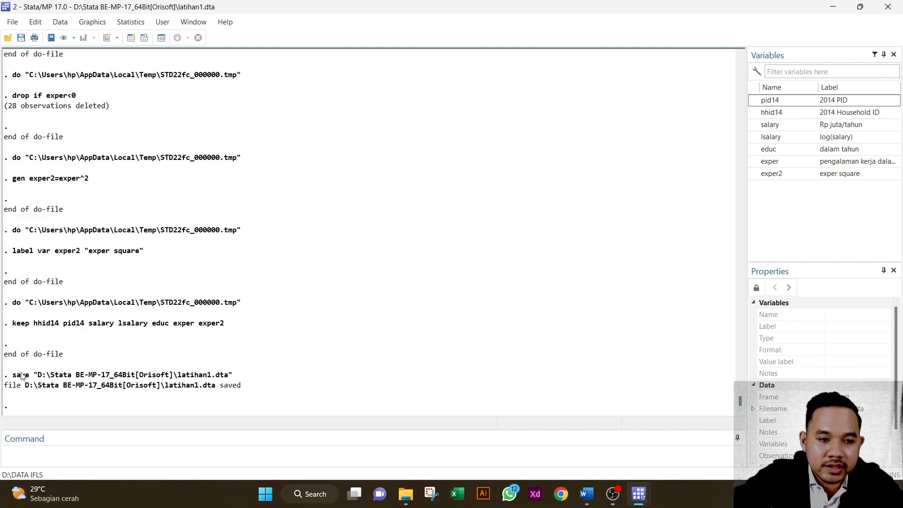
Replace the save command on line 177 of the do-file with the latihan1.dta save command copied from the results.
left_click_drag(6, 375, 236, 376)
key("ctrl+c")
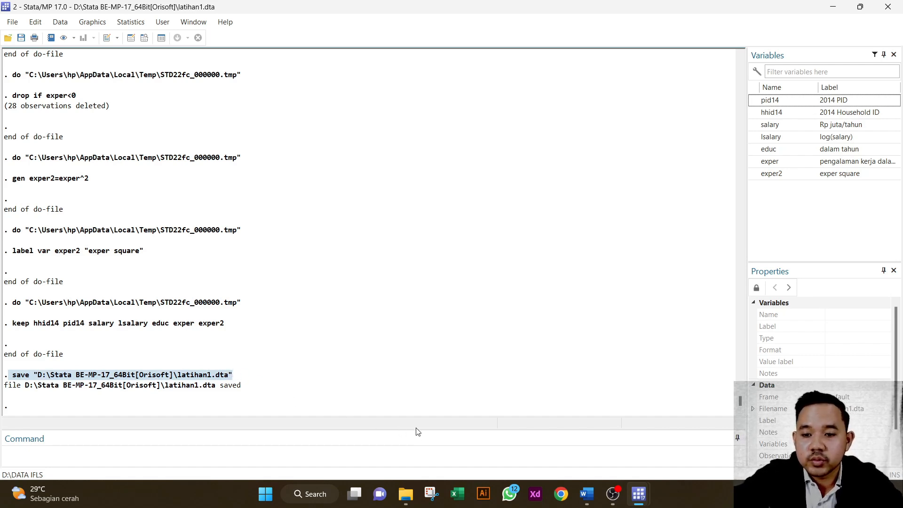
mouse_move(636, 499)
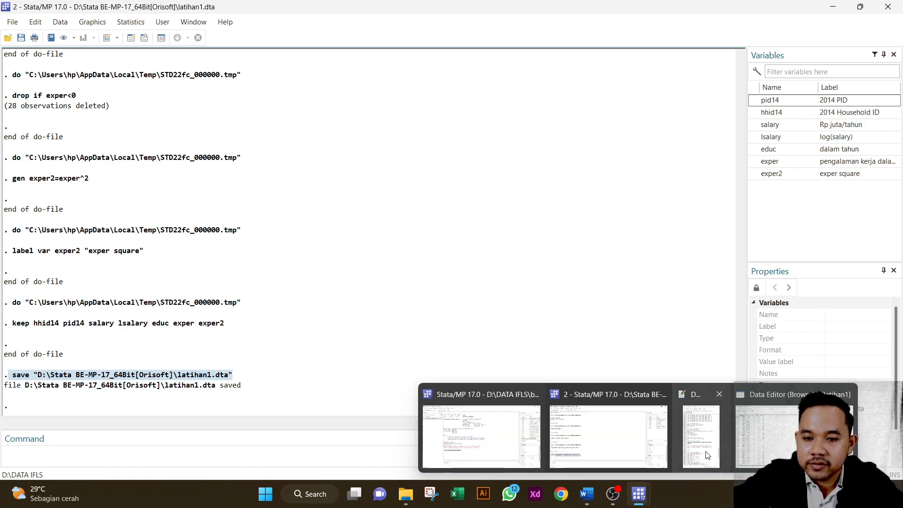
left_click(701, 424)
left_click_drag(639, 318, 452, 309)
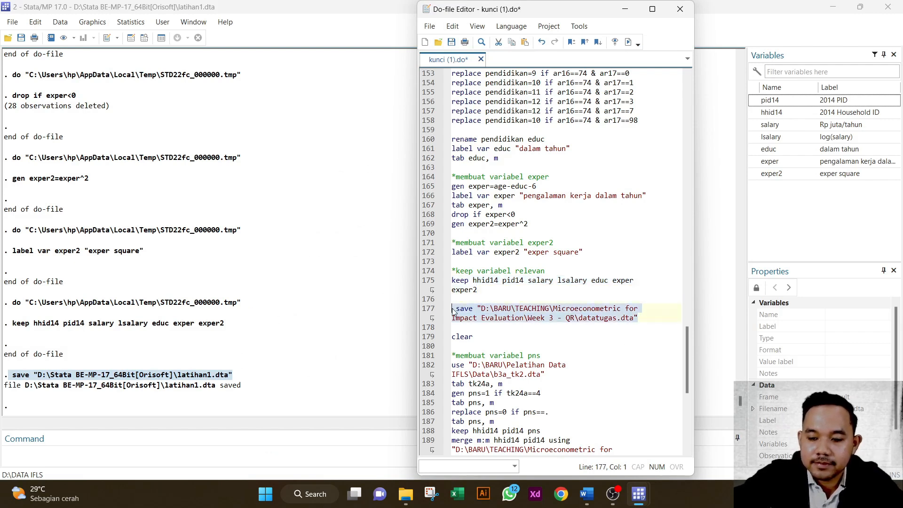
key("Delete")
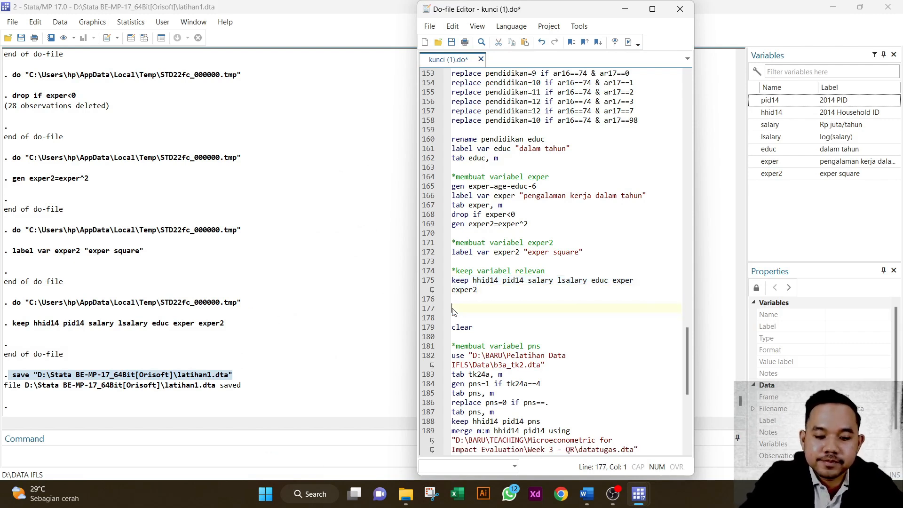
key("ctrl+v")
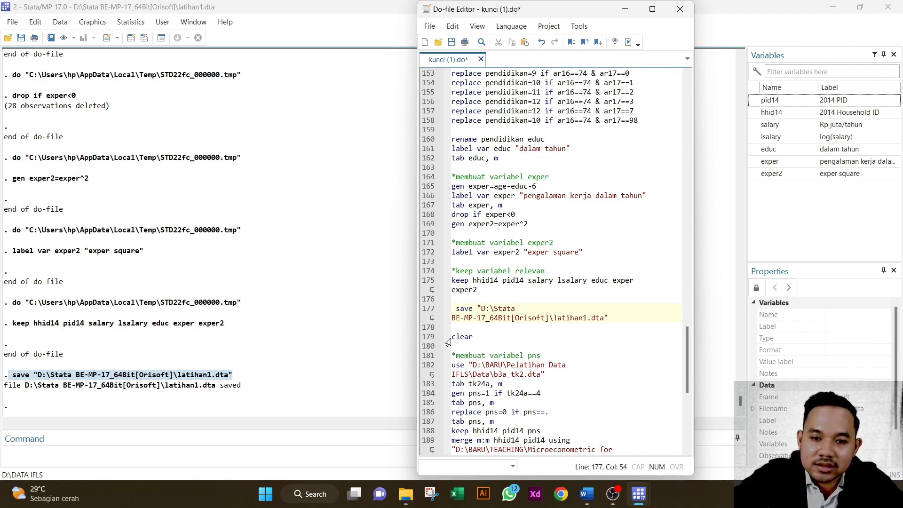
Run line 179 of the do-file to clear the dataset from memory.
left_click(428, 337)
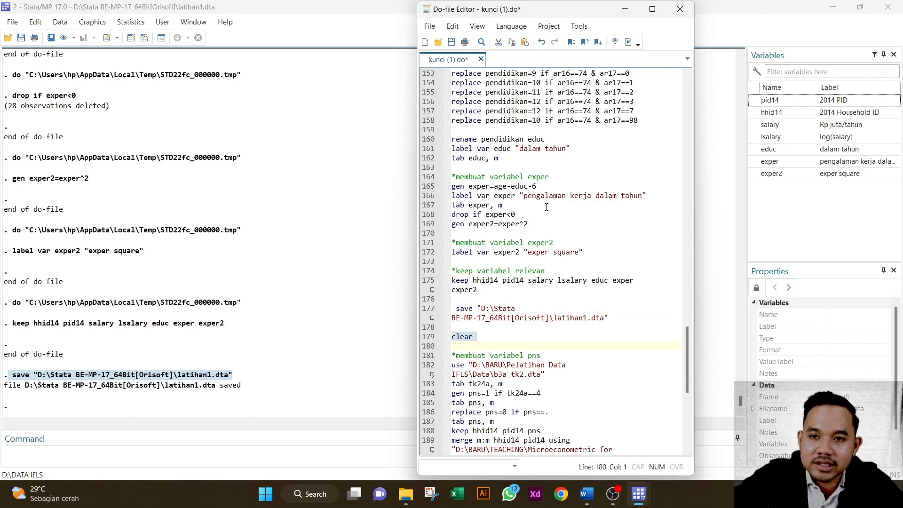
left_click(628, 42)
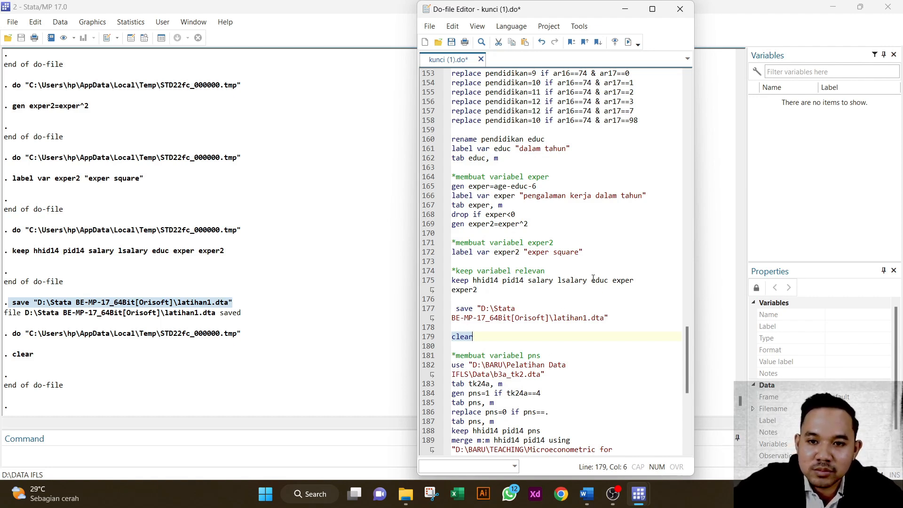
Replace the folder path on line 182 with D:\DATA IFLS\ from line 1, and run the line to load b3a_tk2.dta.
scroll(583, 286, "up", 7)
left_click_drag(687, 307, 687, 93)
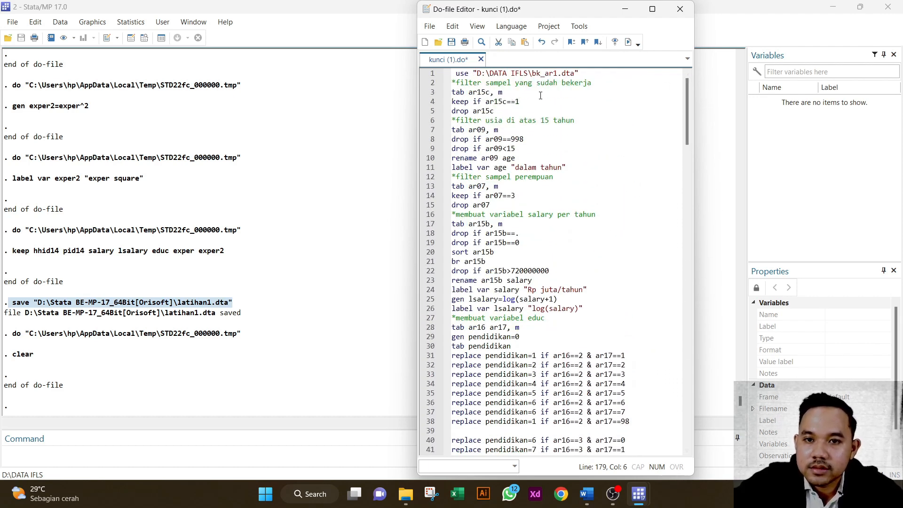
left_click_drag(474, 73, 532, 74)
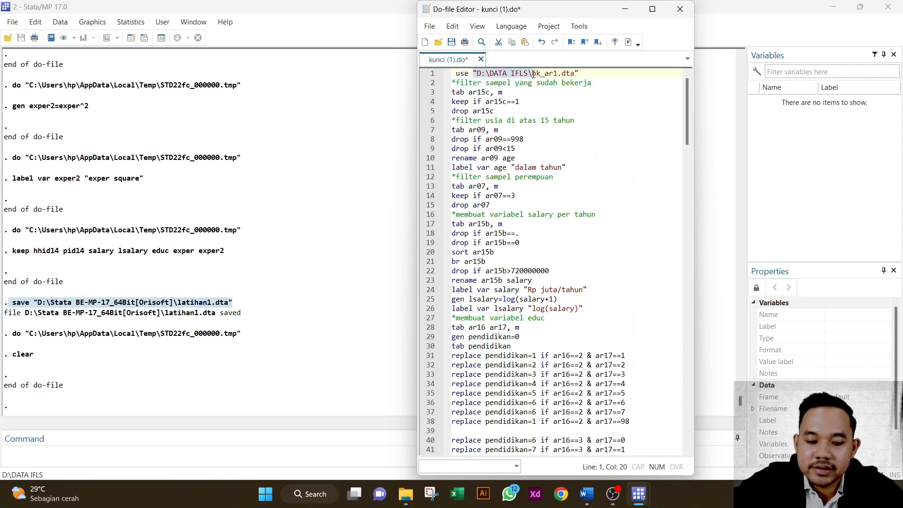
scroll(547, 156, "down", 4)
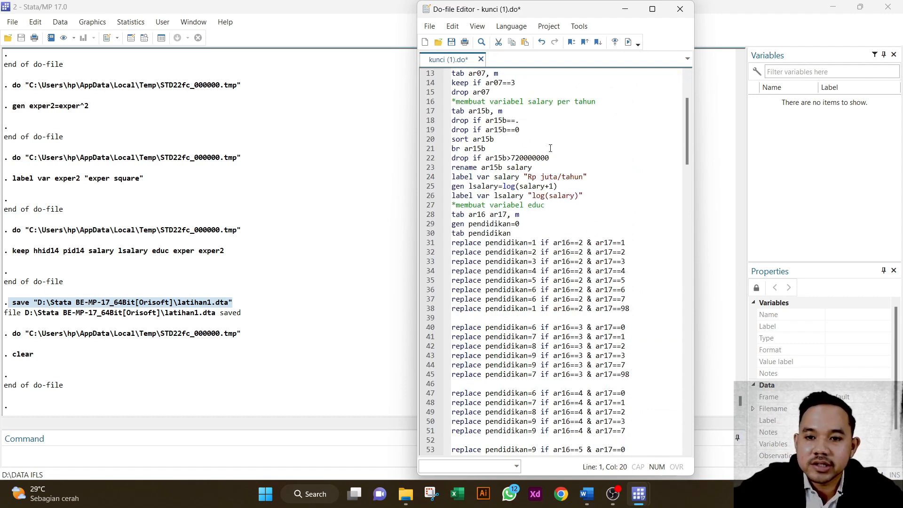
scroll(547, 156, "down", 4)
left_click_drag(687, 147, 680, 346)
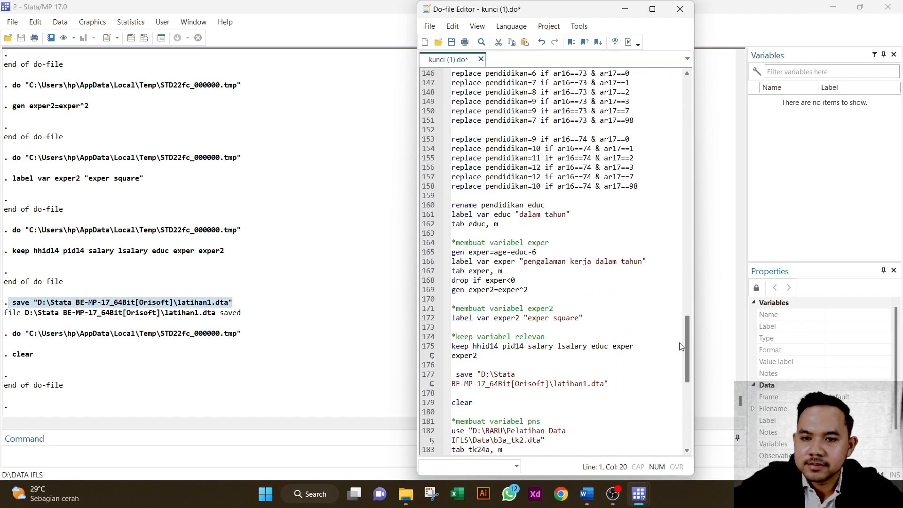
scroll(682, 348, "down", 3)
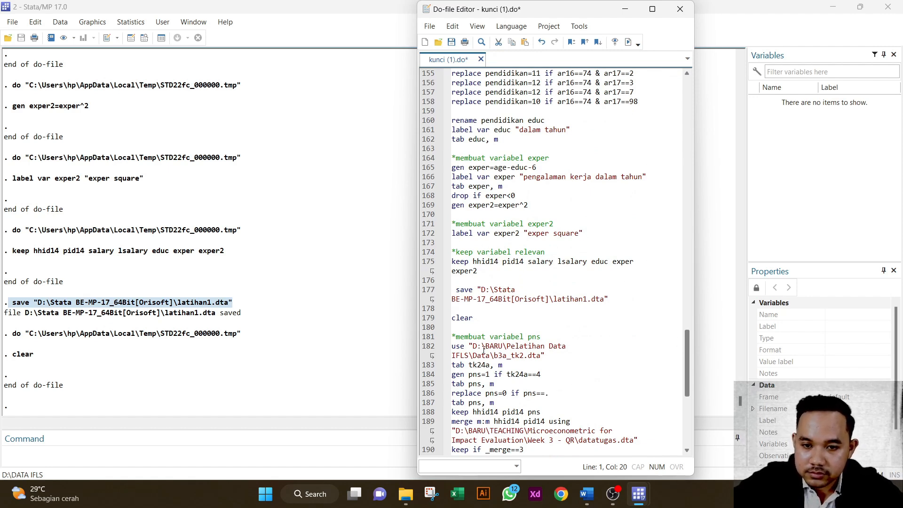
left_click_drag(469, 345, 494, 357)
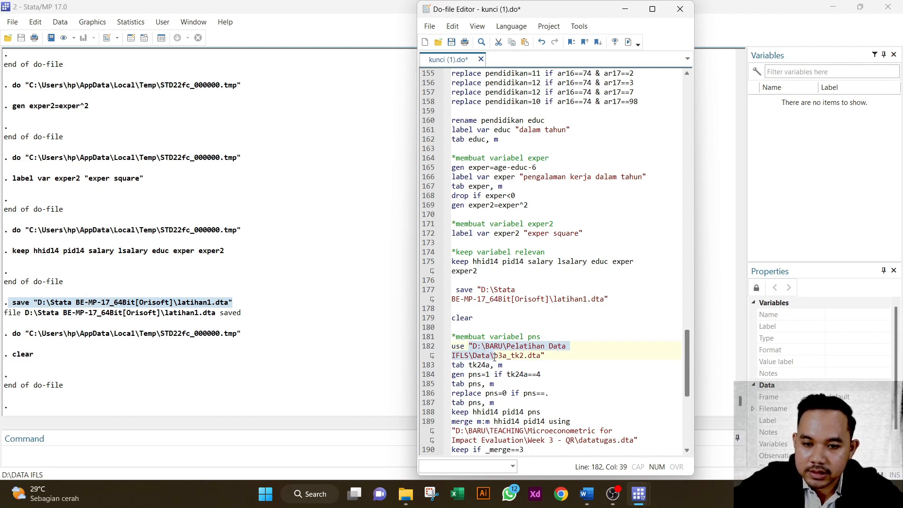
type("\"D:\\DATA IFLS\\")
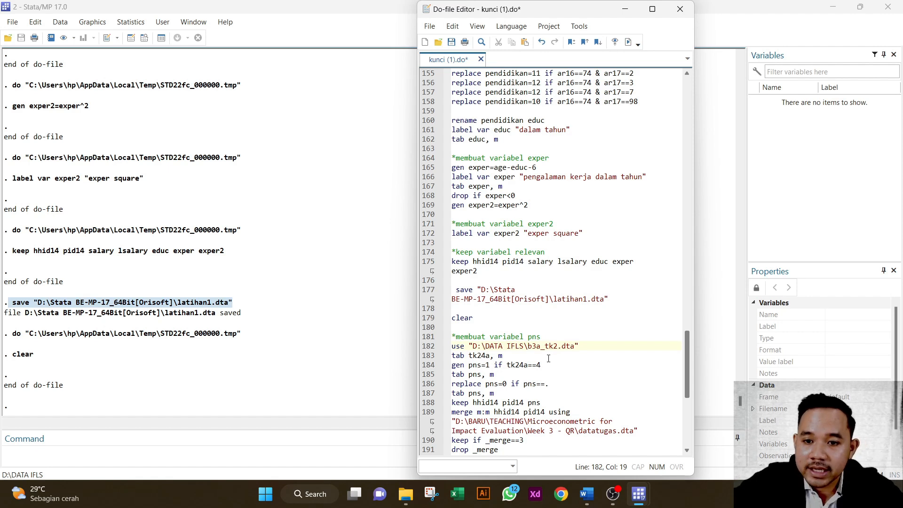
left_click(429, 347)
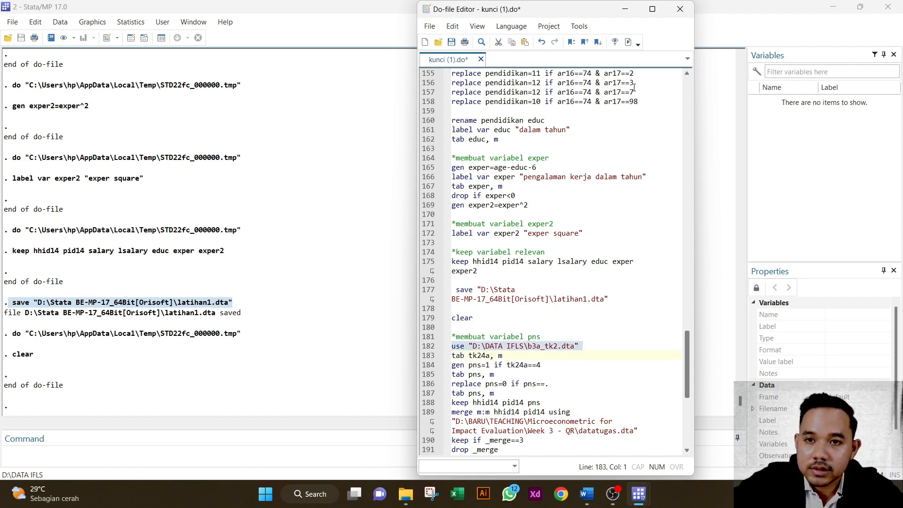
left_click(627, 43)
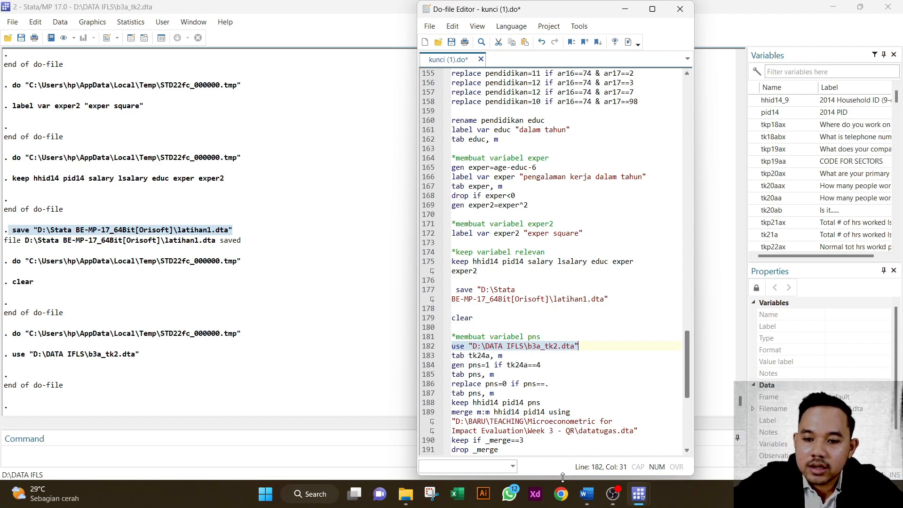
Check the source of pns in the Word assignment's variable table, and run line 183 in Stata to tabulate tk24a including missing values.
mouse_move(586, 500)
left_click(591, 467)
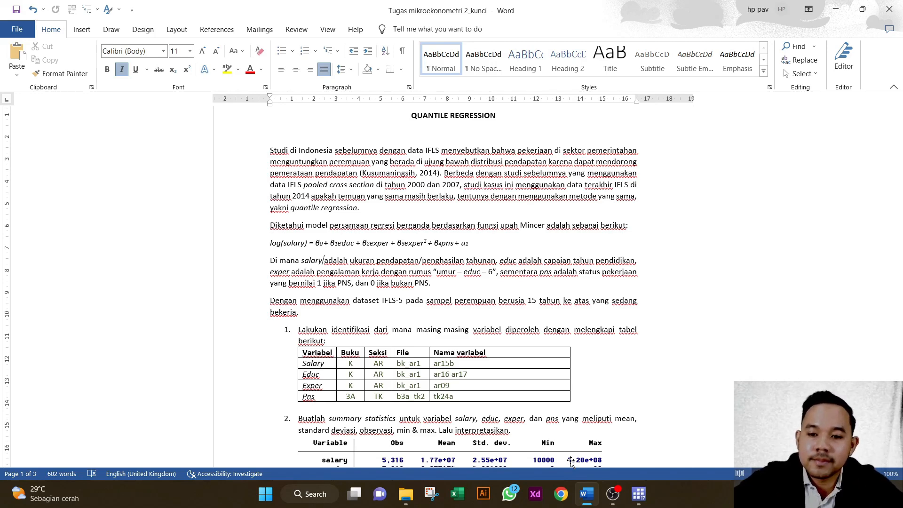
left_click(631, 450)
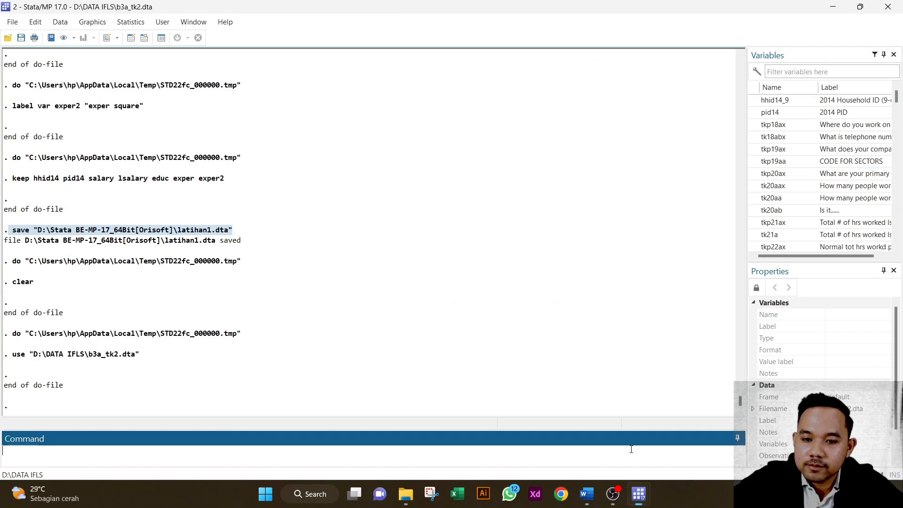
mouse_move(632, 481)
left_click(724, 444)
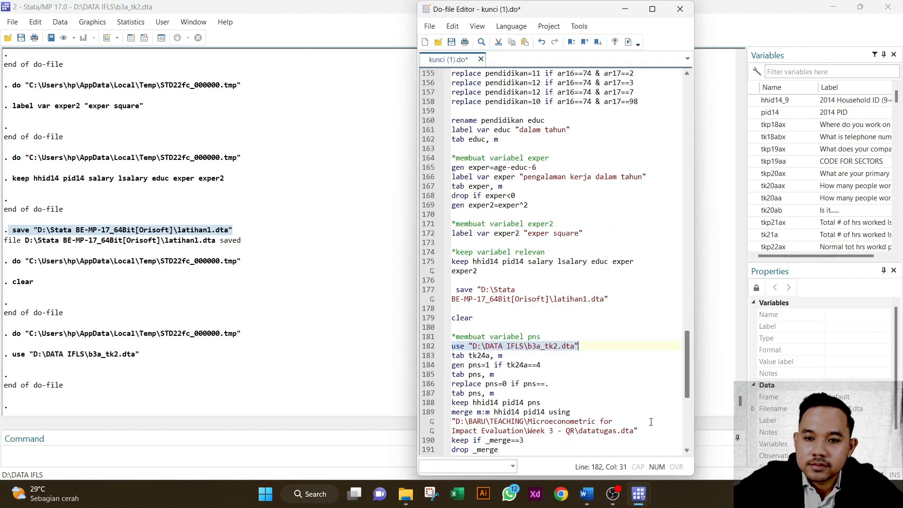
left_click(427, 359)
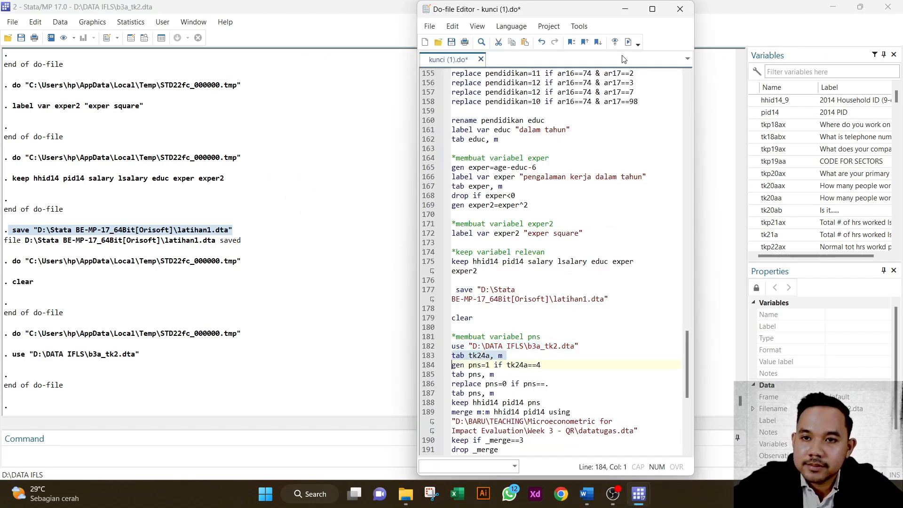
left_click(629, 43)
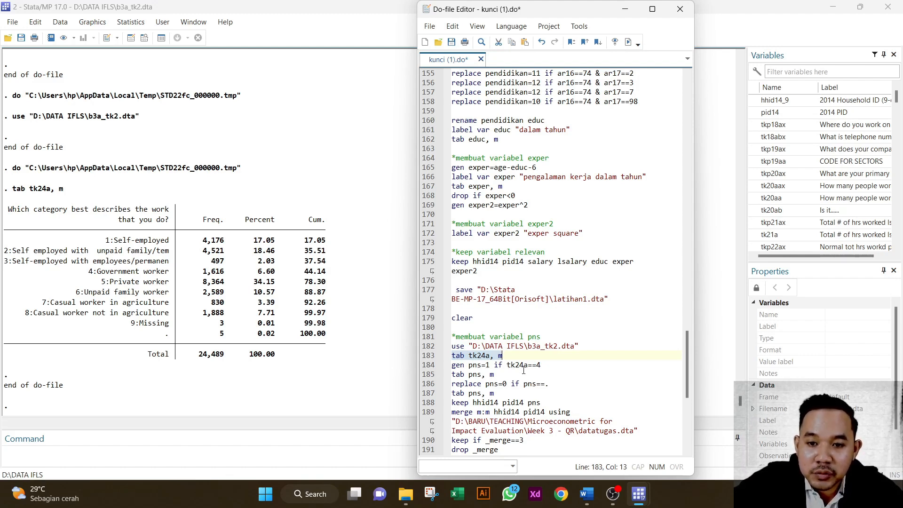
Run line 184 to generate pns=1 if tk24a==4, and line 185 to tabulate pns including missing values.
left_click(428, 365)
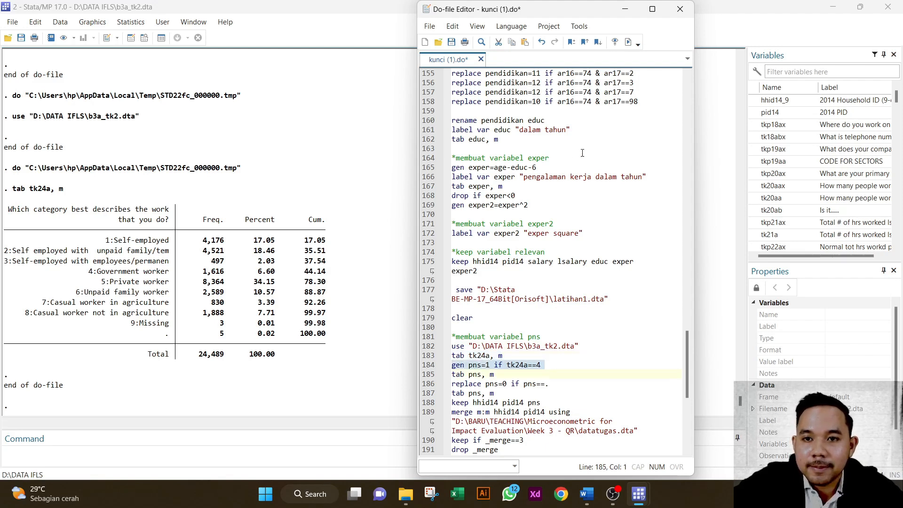
left_click(628, 42)
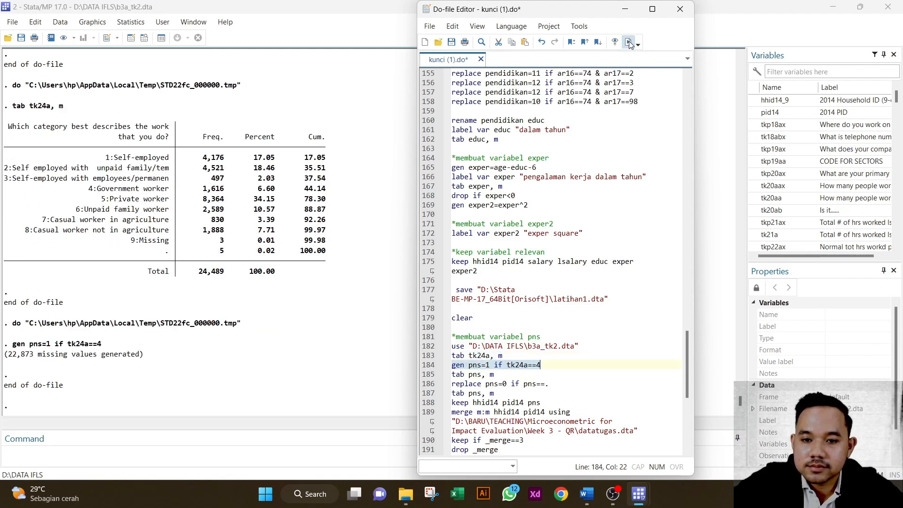
left_click(427, 375)
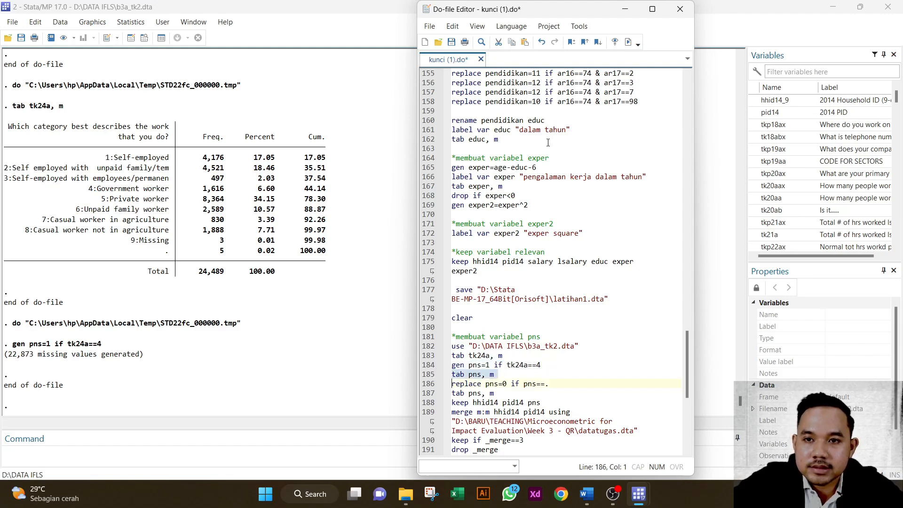
left_click(628, 42)
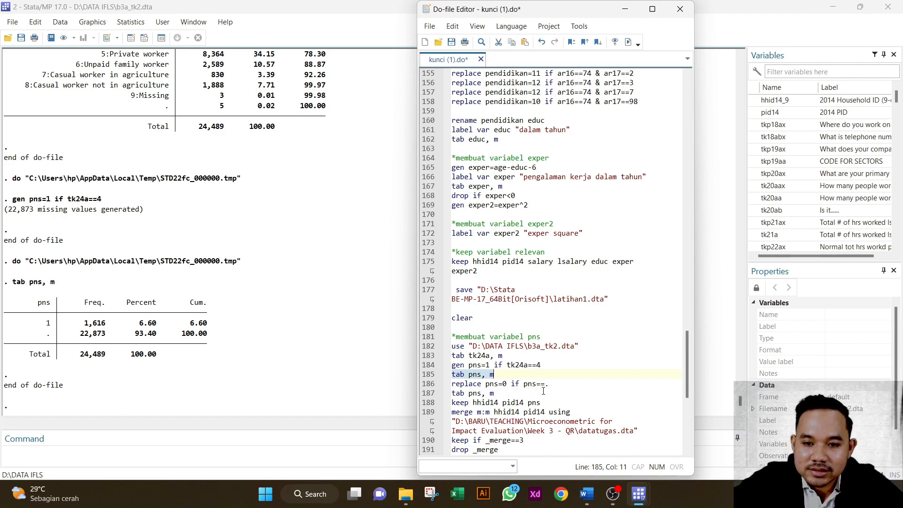
Run line 186 to replace missing pns values with 0, and line 187 to tabulate pns again.
left_click(429, 385)
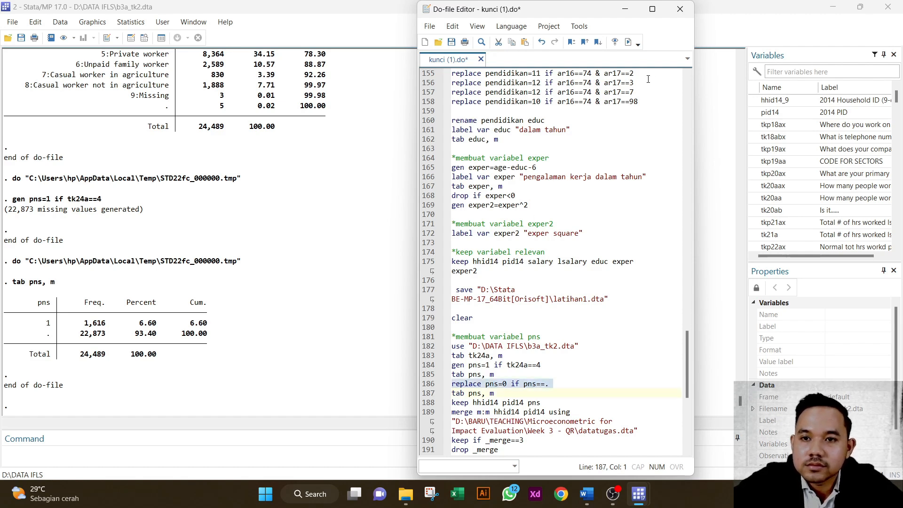
left_click(627, 42)
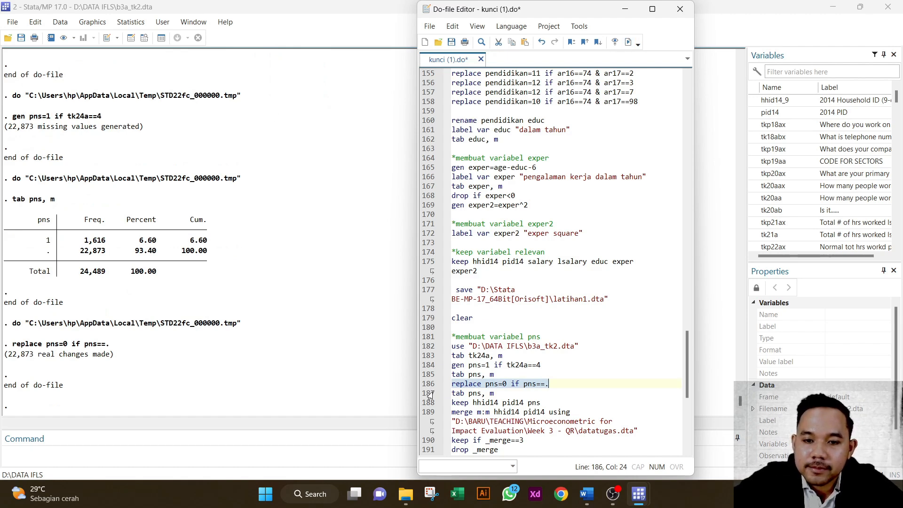
left_click(430, 395)
left_click(629, 43)
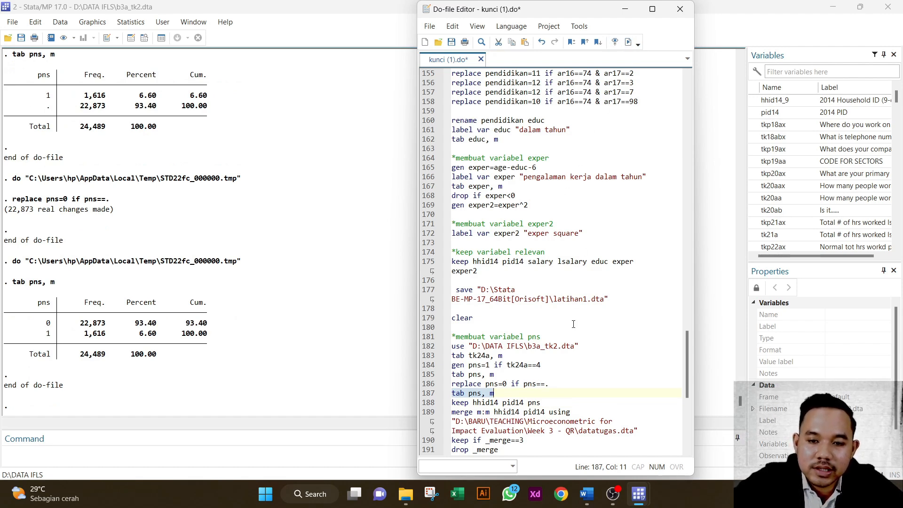
Review the regression model in the Word assignment, and run line 188 in Stata to keep only hhid14, pid14 and pns.
left_click(591, 489)
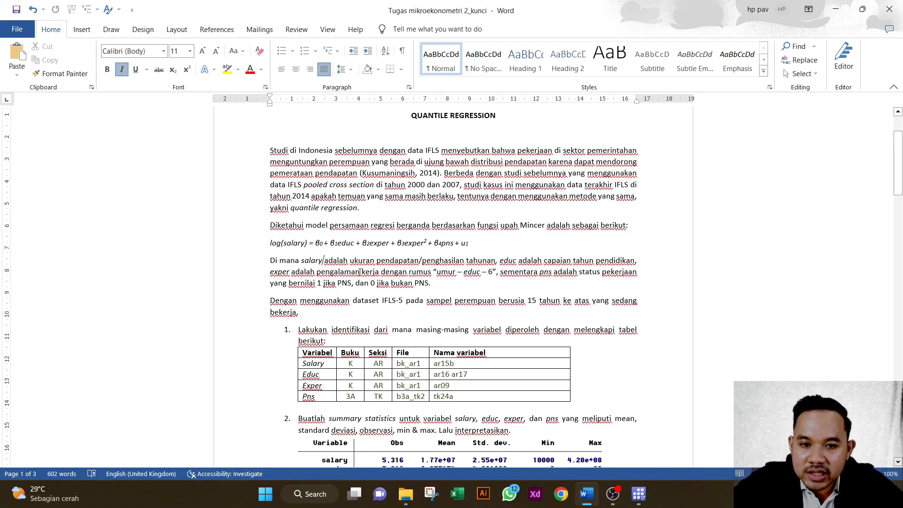
mouse_move(639, 494)
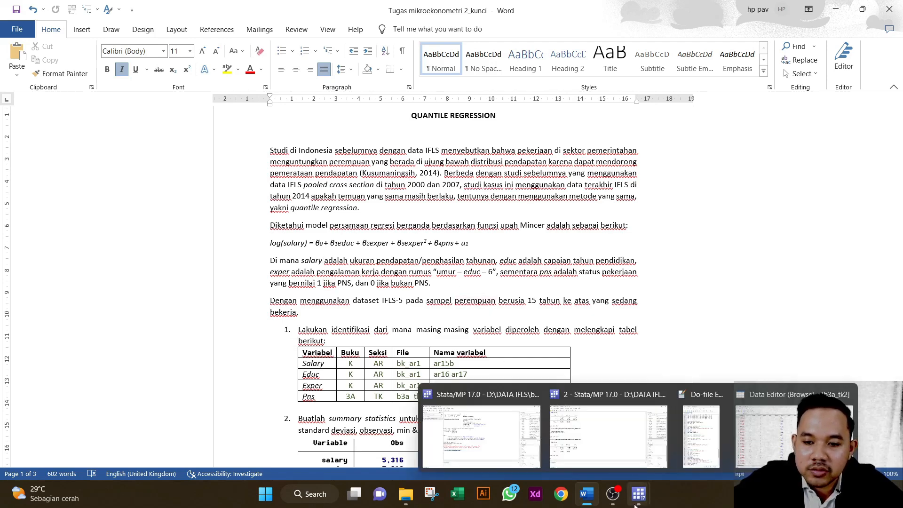
left_click(596, 471)
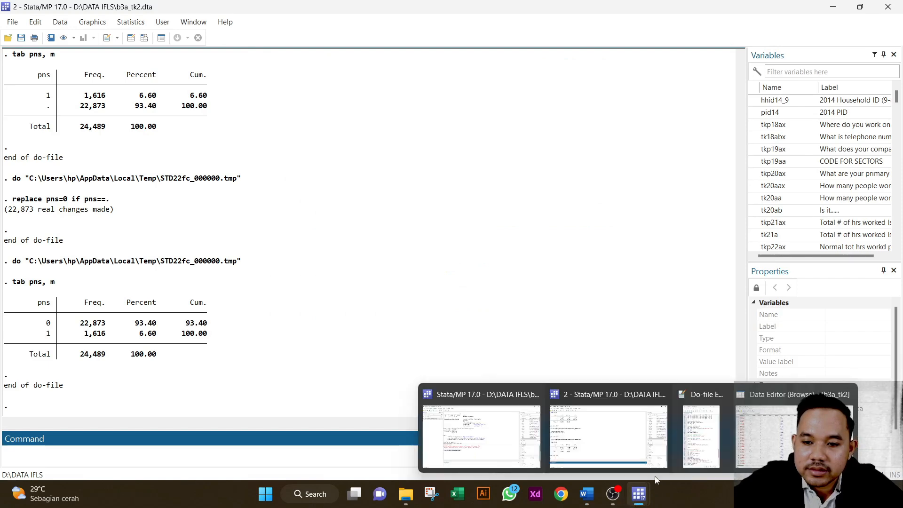
left_click(697, 450)
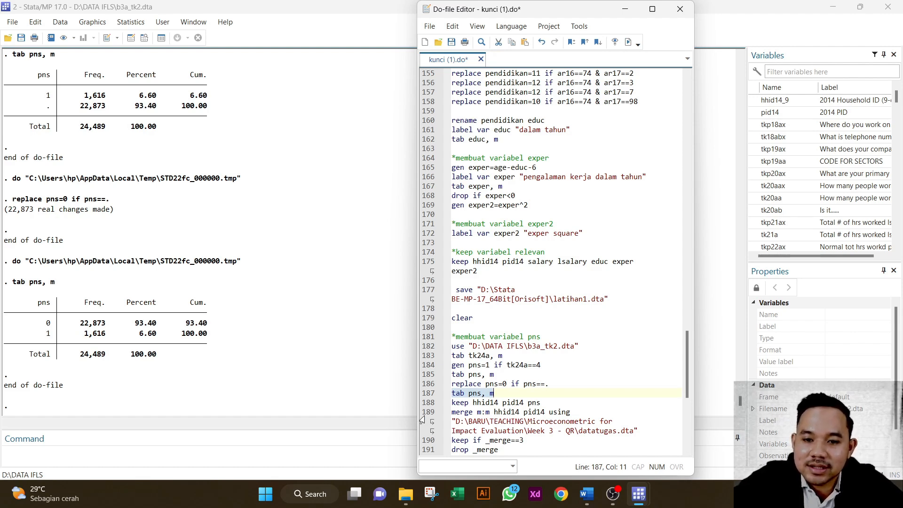
left_click(430, 404)
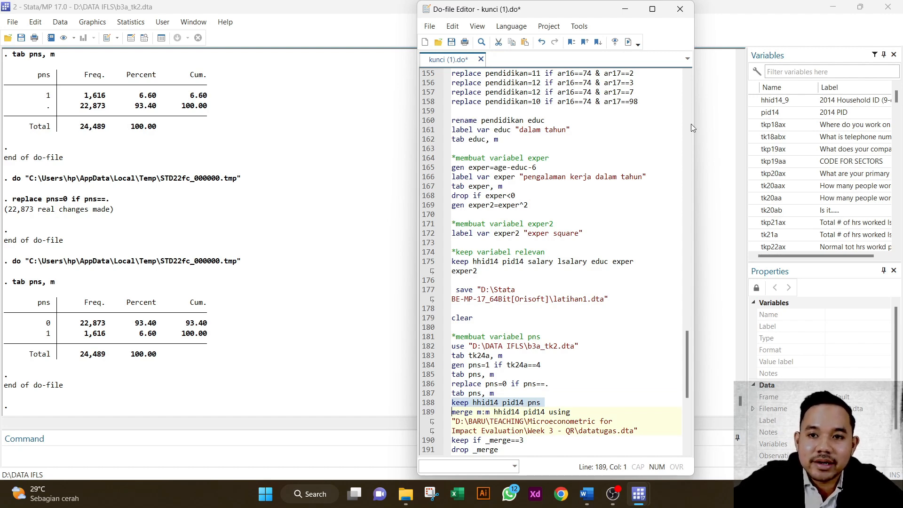
left_click(626, 43)
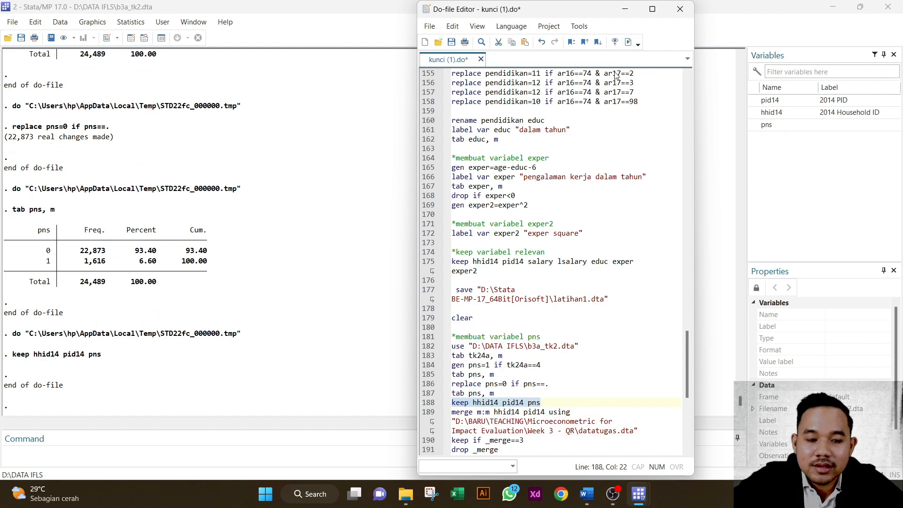
Replace the file path in the merge command on line 189 with the latihan1.dta path from the save command on line 177.
scroll(573, 380, "down", 1)
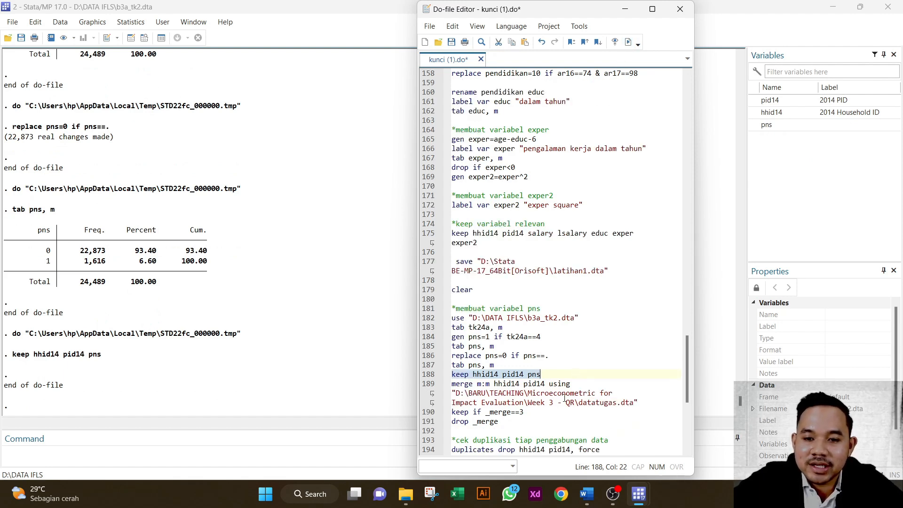
left_click_drag(641, 403, 453, 390)
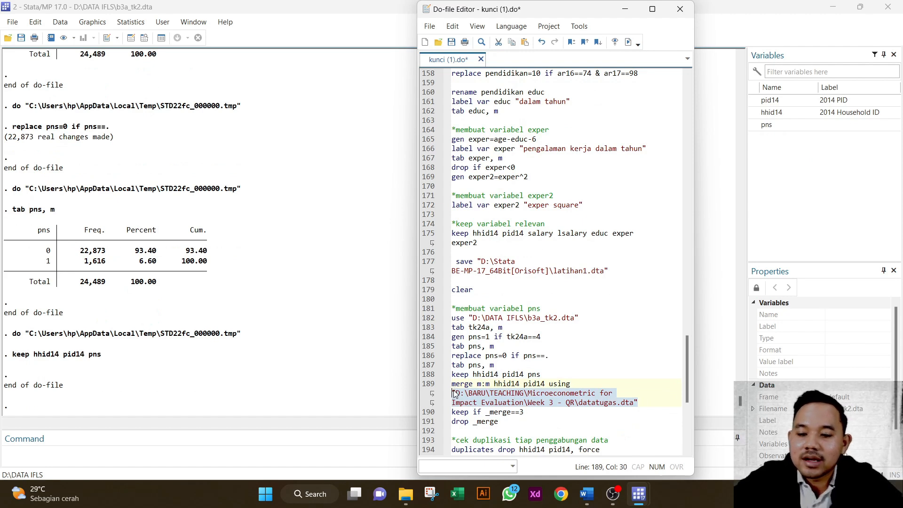
key("ctrl+x")
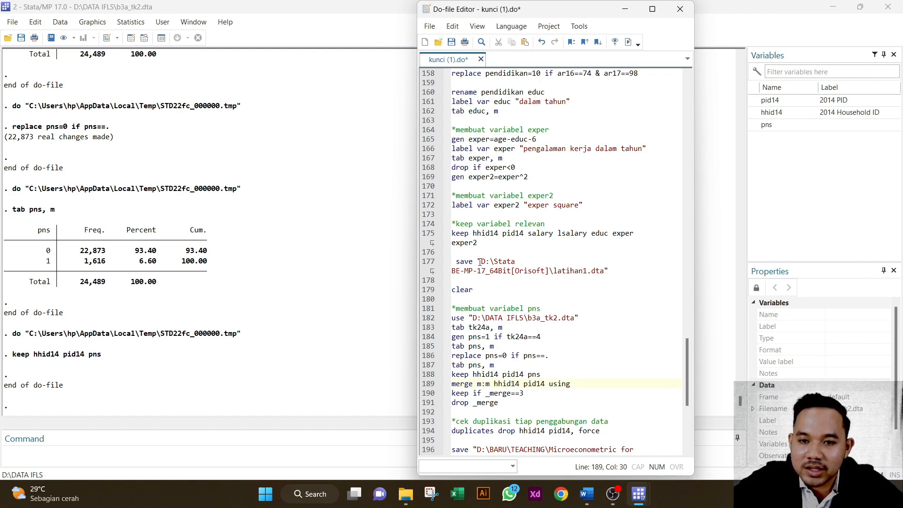
left_click_drag(478, 260, 613, 271)
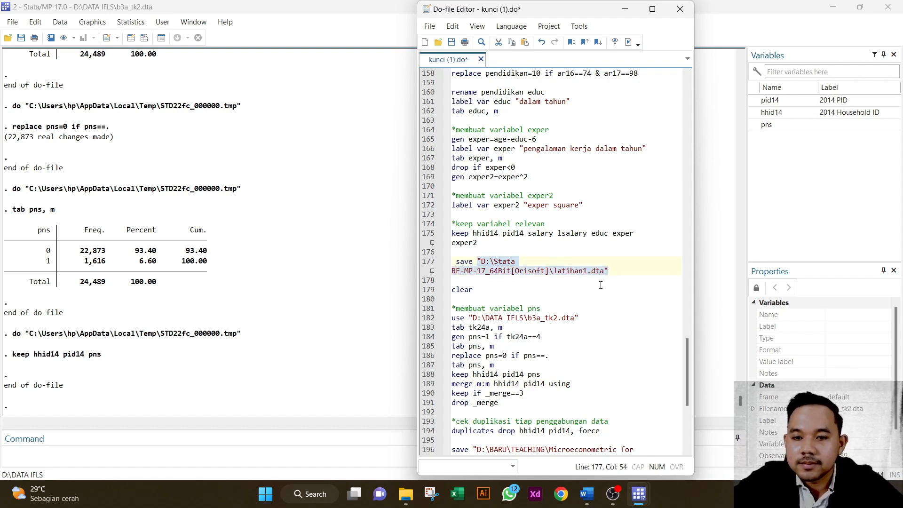
left_click(570, 385)
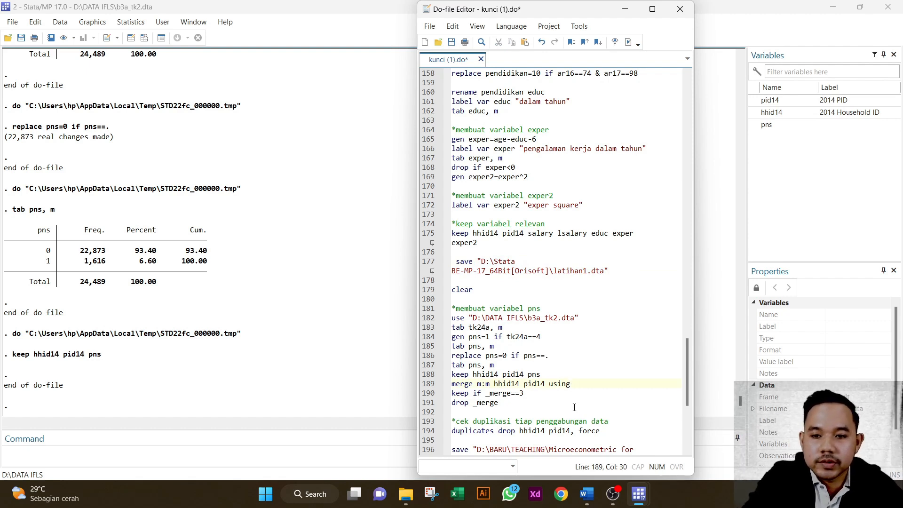
key("ctrl+v")
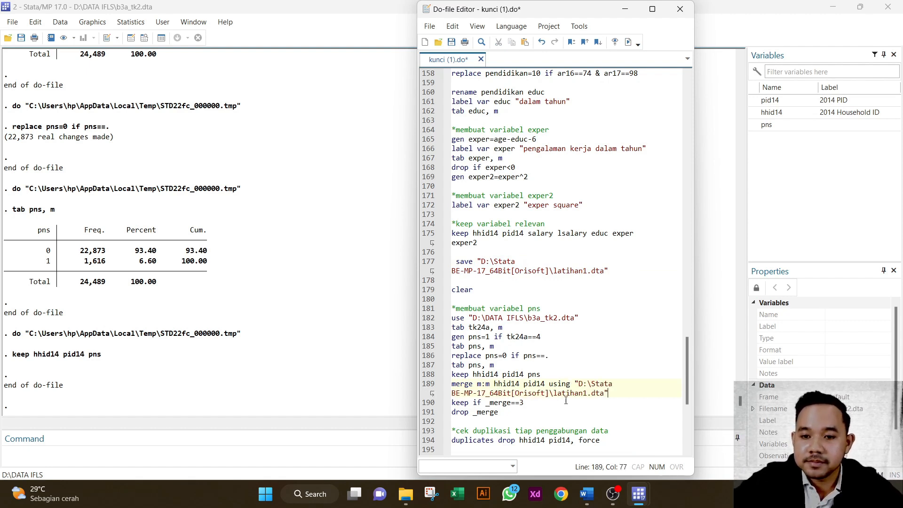
Run line 189 to merge m:m on hhid14 and pid14 with latihan1.dta, and line 190 to keep only _merge==3.
left_click(434, 386)
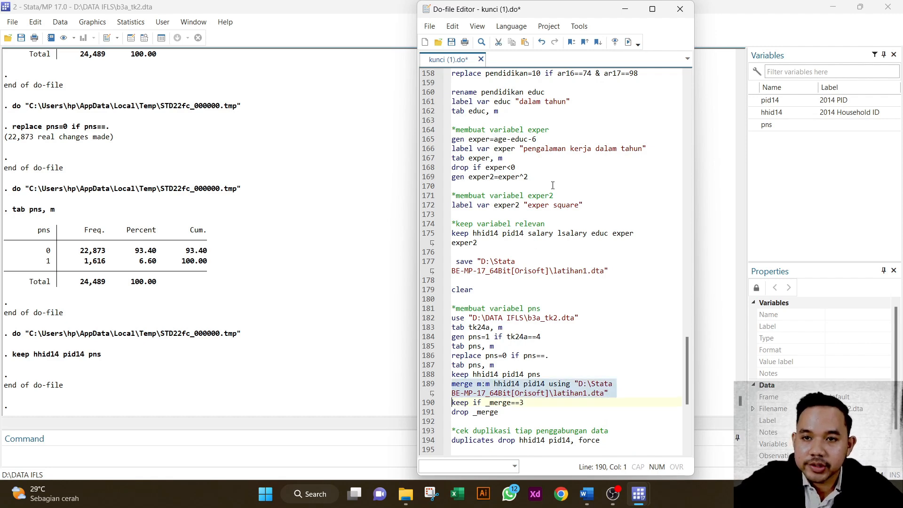
left_click(628, 46)
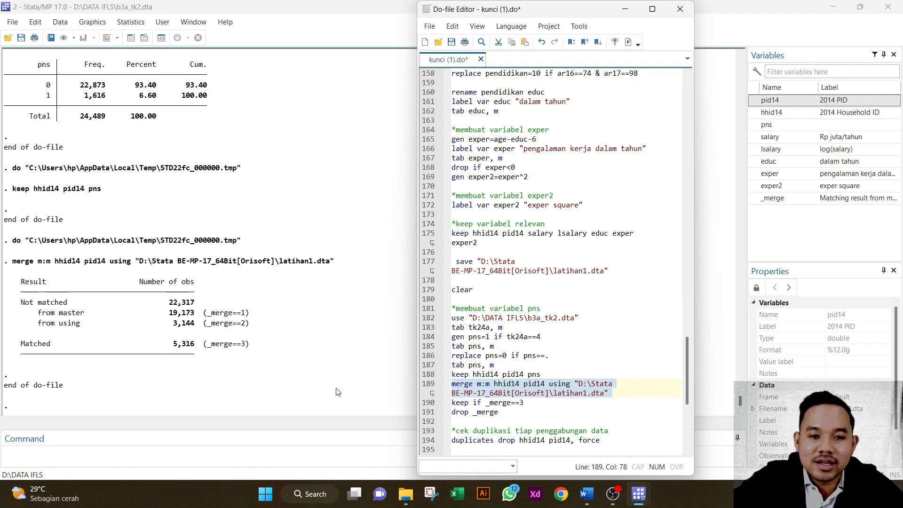
left_click(425, 403)
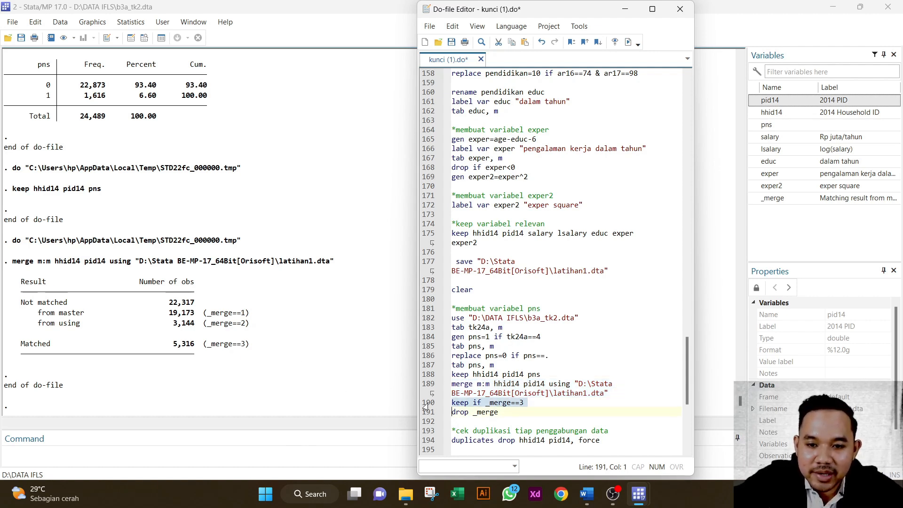
left_click(629, 43)
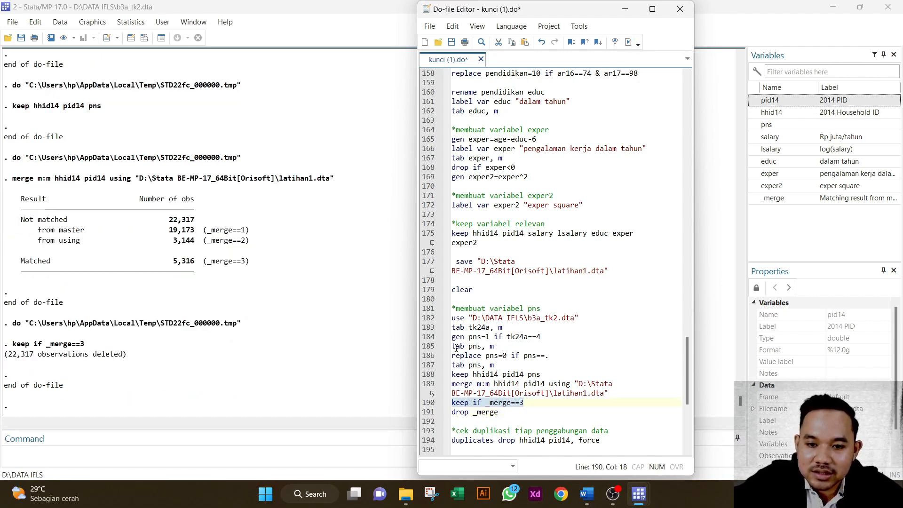
Run line 191 to drop _merge, and line 194 to drop duplicates by hhid14 and pid14 with the force option.
left_click(426, 412)
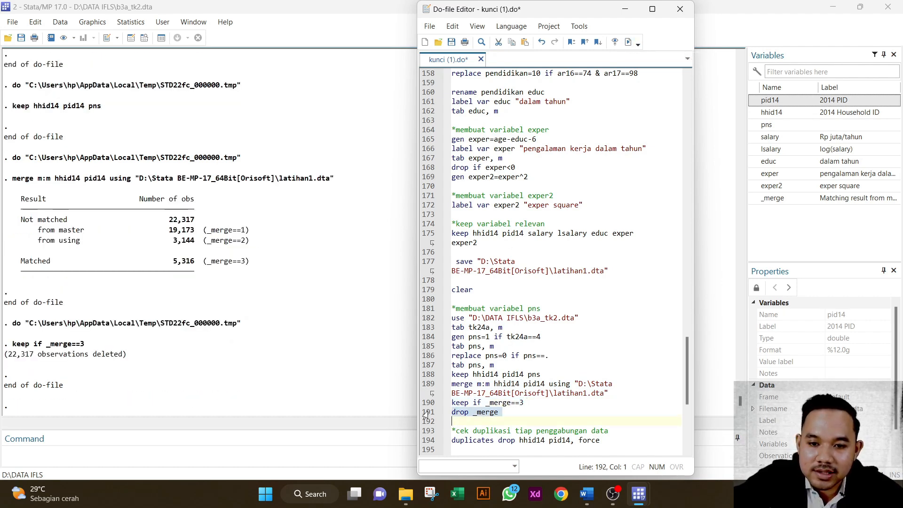
left_click(629, 43)
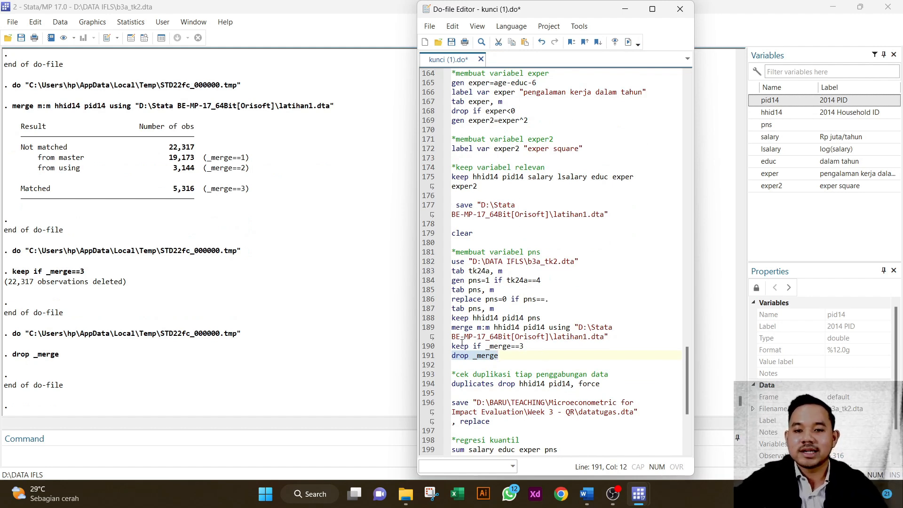
left_click(428, 385)
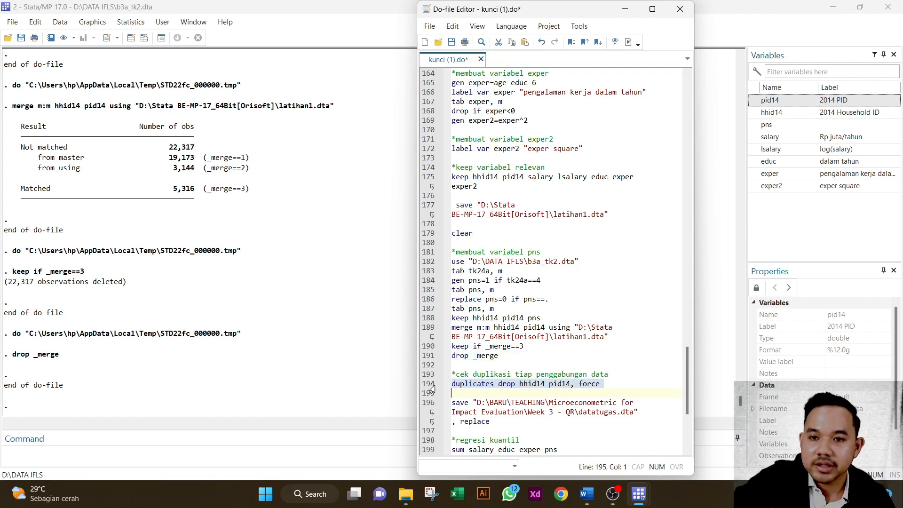
left_click(628, 44)
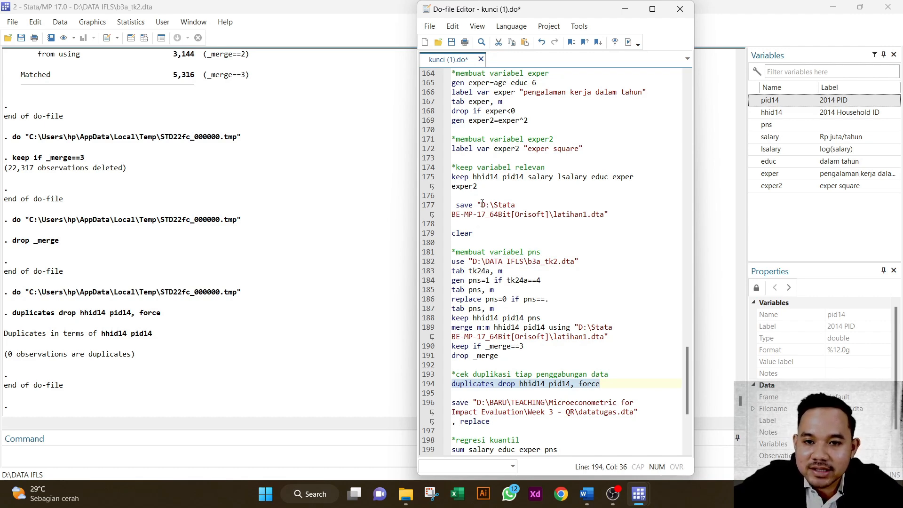
Replace the file path in the save command on line 196 with the latihan1.dta path from line 177, and run that line.
left_click_drag(477, 205, 613, 213)
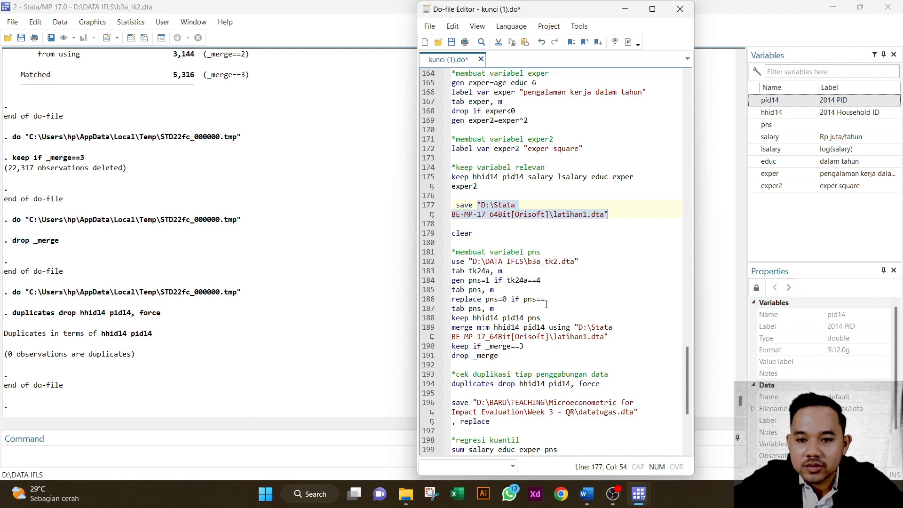
left_click_drag(474, 403, 633, 418)
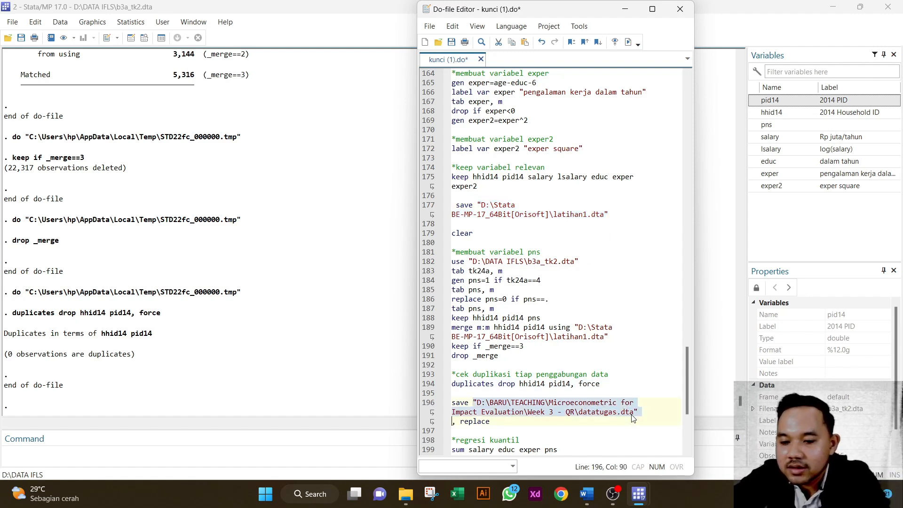
key("BackSpace")
key("ctrl+v")
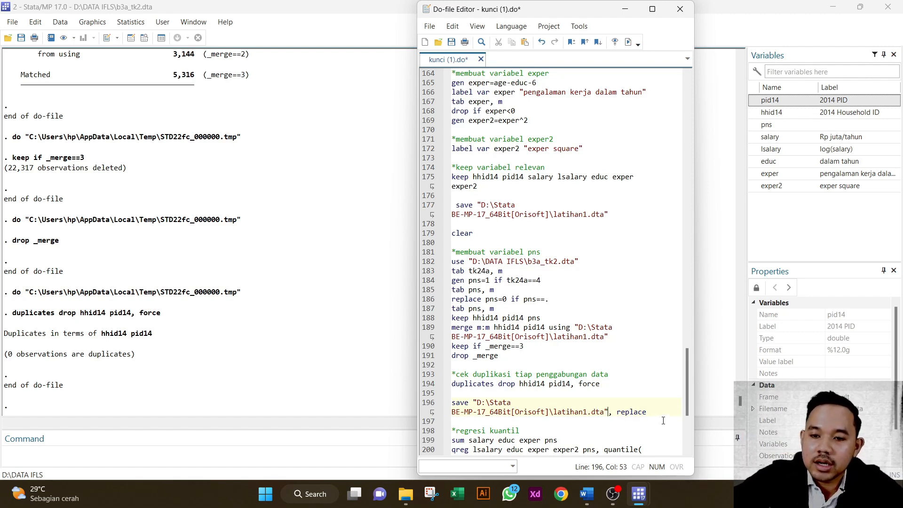
left_click(423, 403)
left_click(628, 41)
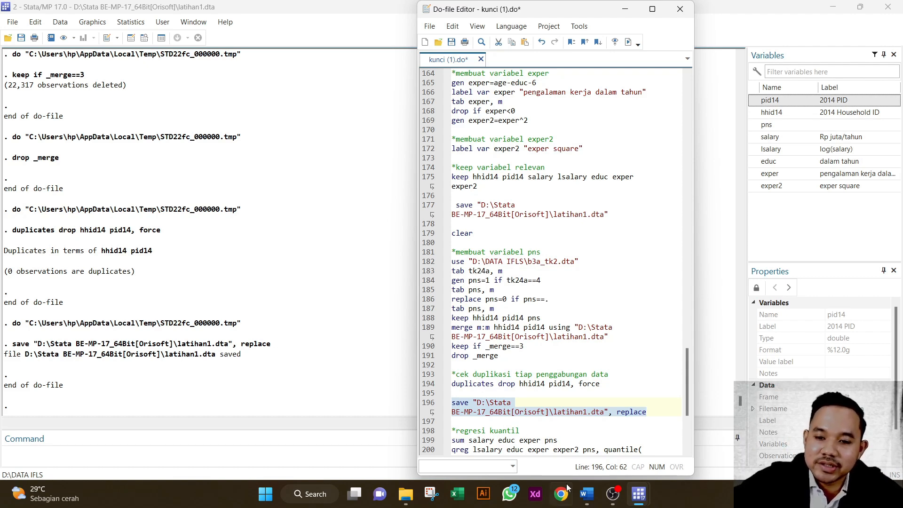
Switch to the Word assignment and read question 2 on summary statistics for salary, educ, exper and pns.
mouse_move(585, 494)
left_click(606, 452)
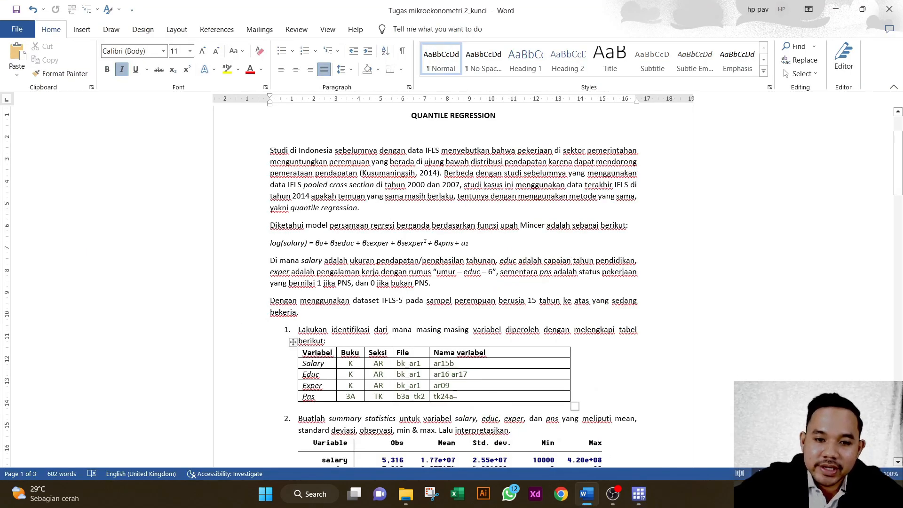
scroll(290, 324, "down", 3)
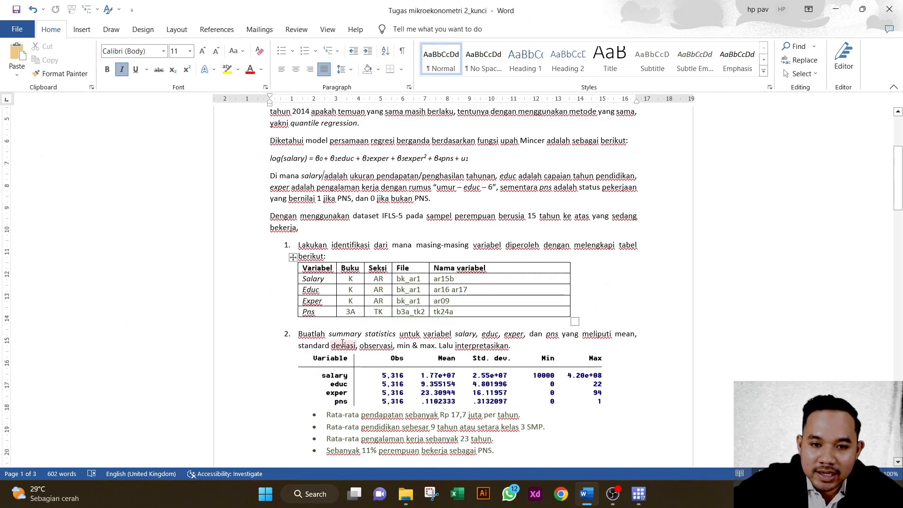
double_click(459, 345)
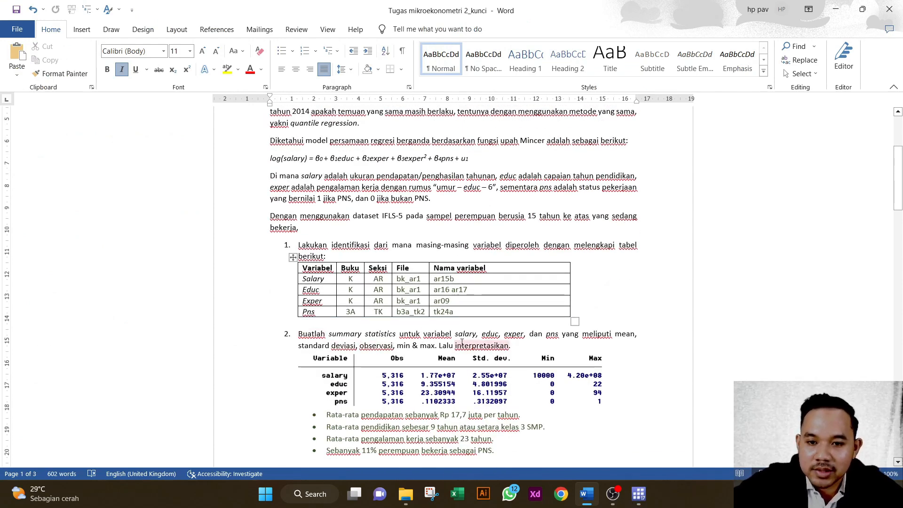
left_click(510, 344)
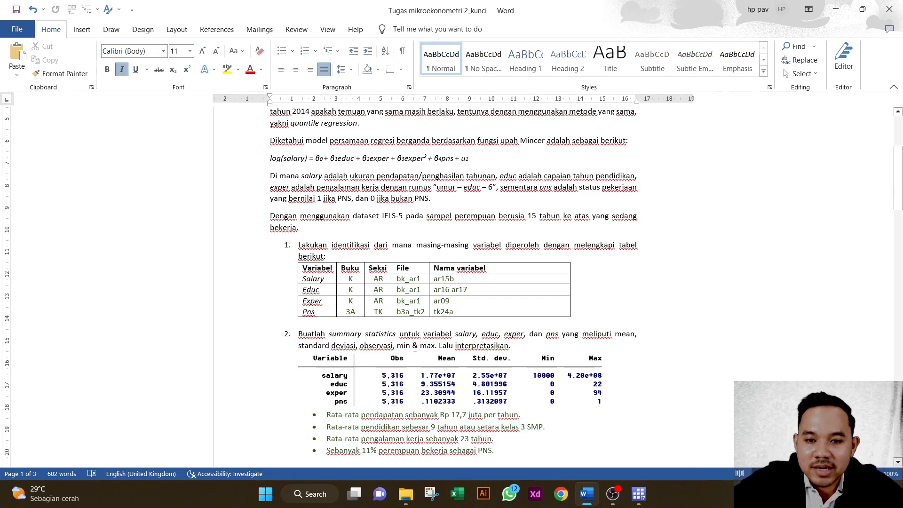
double_click(489, 347)
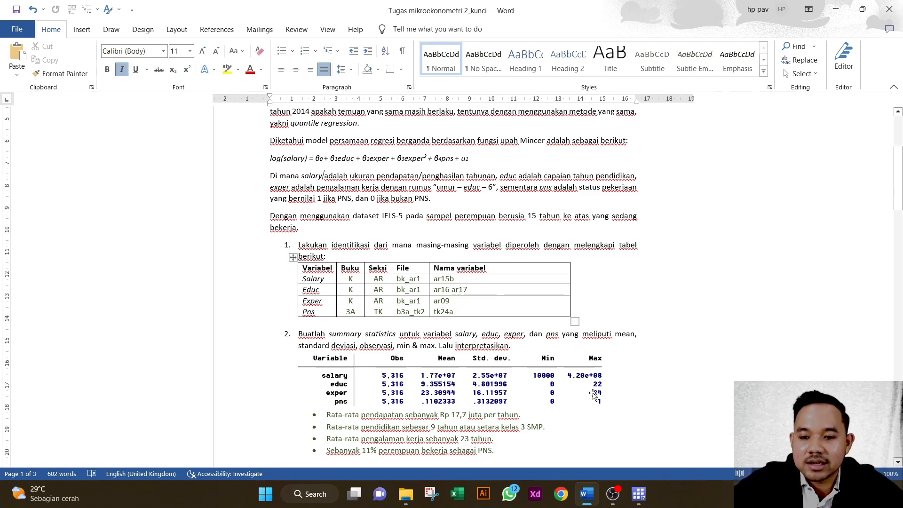
Return to the do-file in Stata and run line 199 to summarize salary, educ, exper and pns.
mouse_move(627, 484)
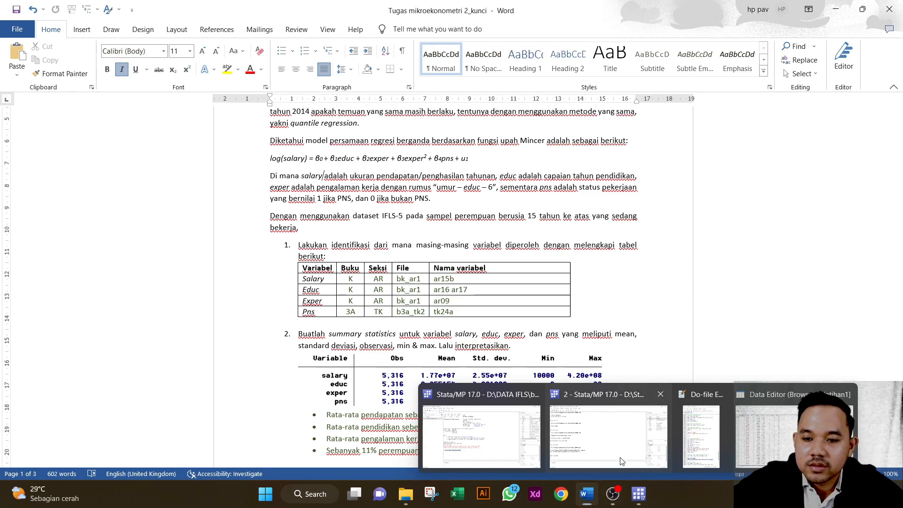
left_click(619, 462)
left_click(695, 450)
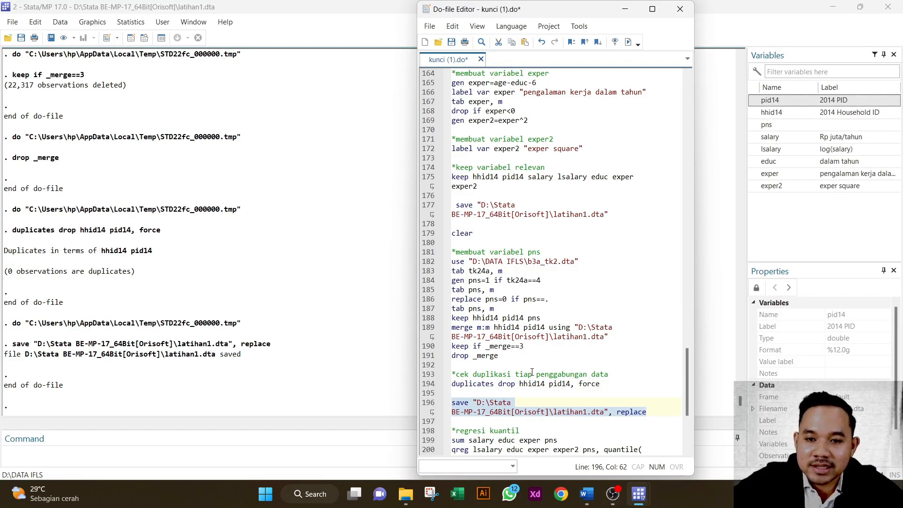
scroll(532, 371, "down", 3)
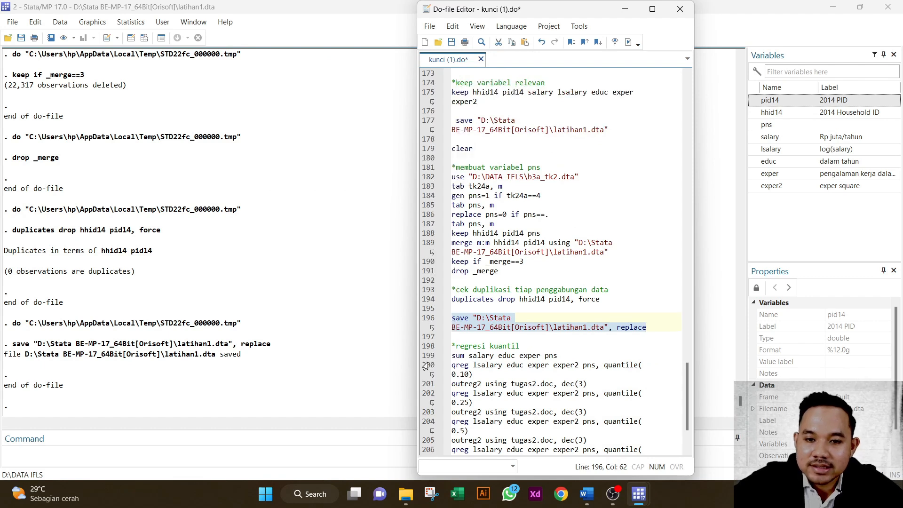
left_click(428, 357)
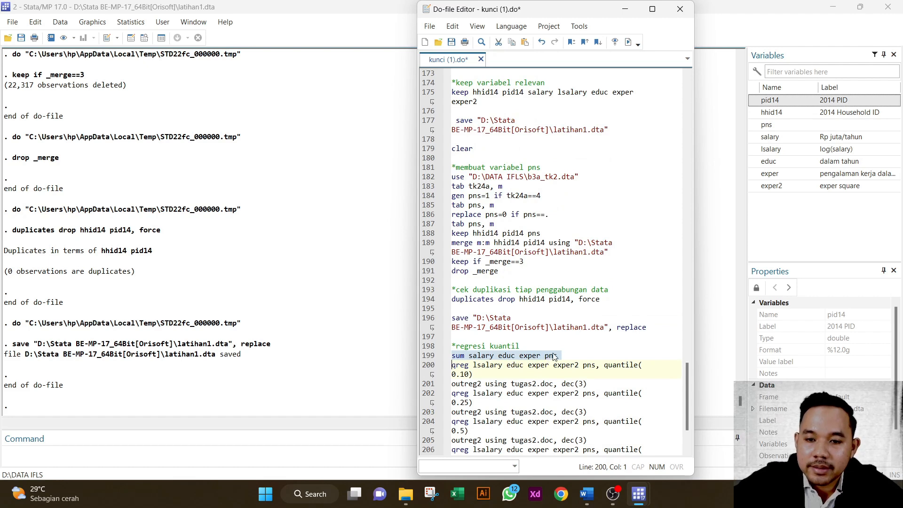
left_click(629, 42)
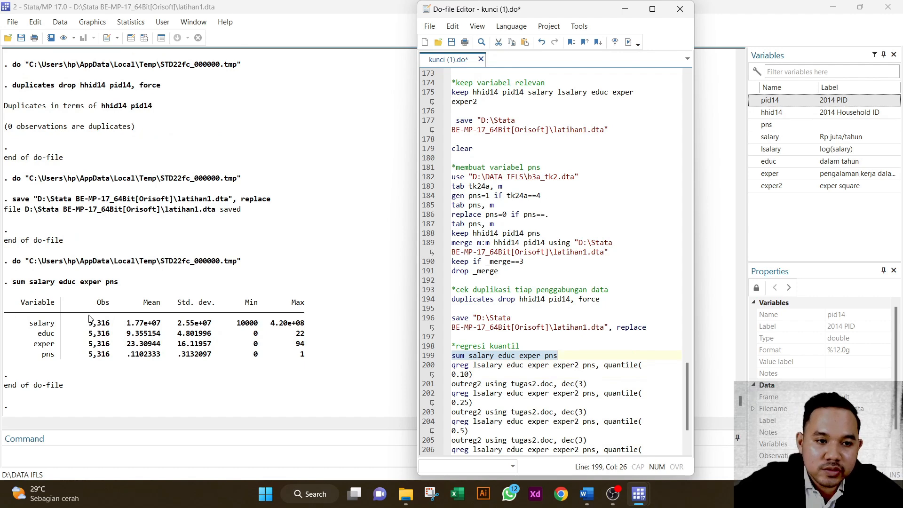
Copy the summary statistics output as a picture and paste it on a new unnumbered line below question 2 in Word.
left_click_drag(12, 283, 316, 359)
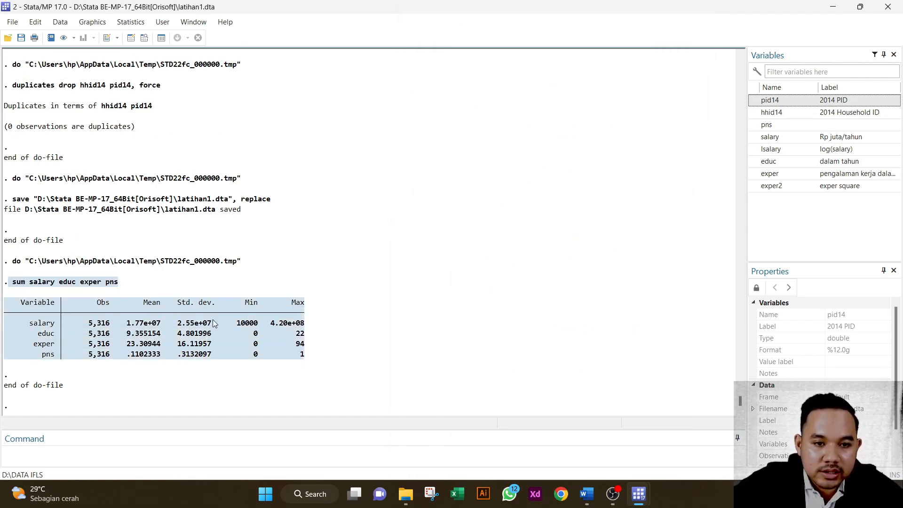
right_click(203, 320)
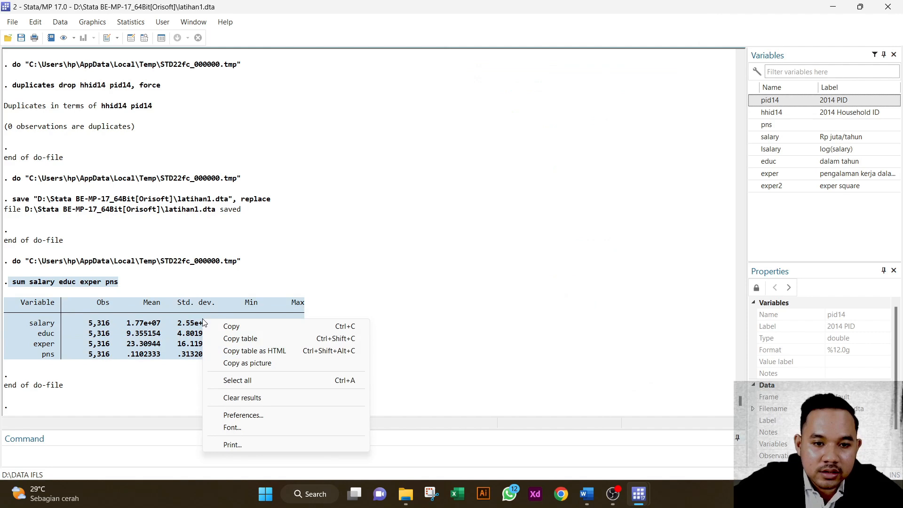
left_click(245, 363)
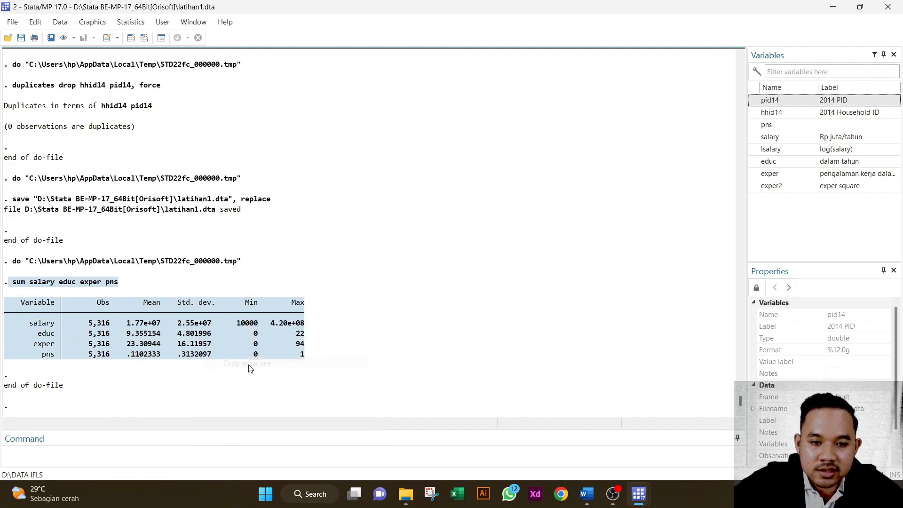
left_click(587, 494)
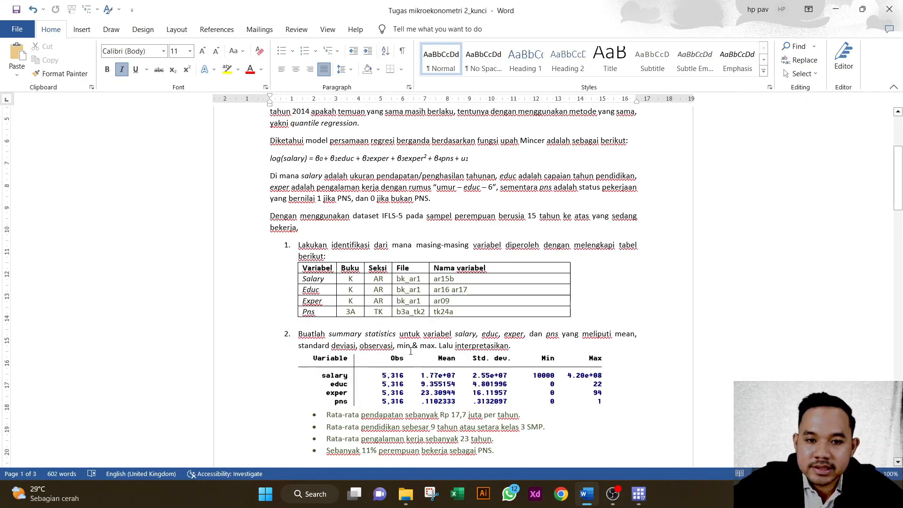
left_click(519, 344)
key("Return")
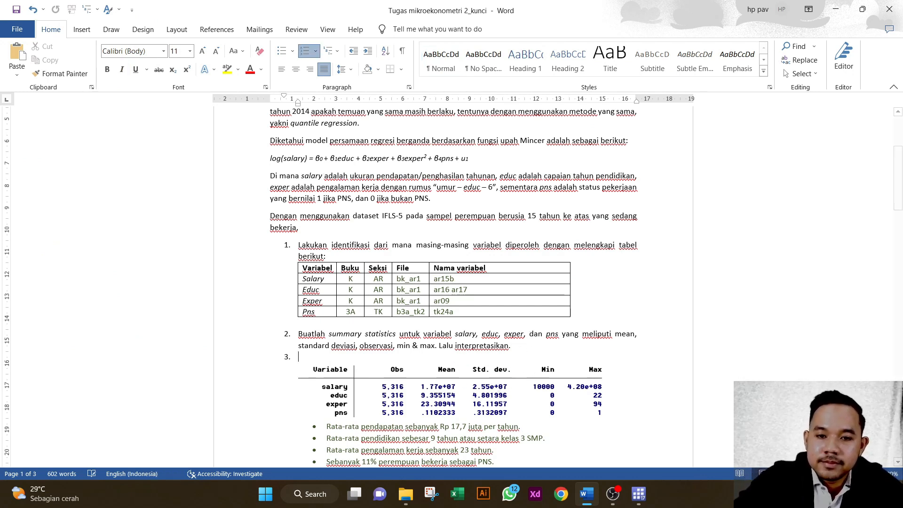
key("BackSpace")
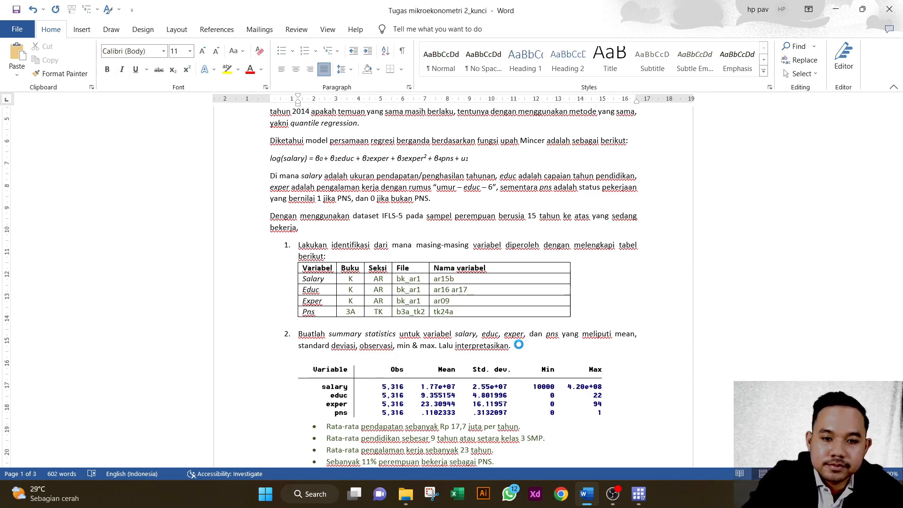
key("ctrl+v")
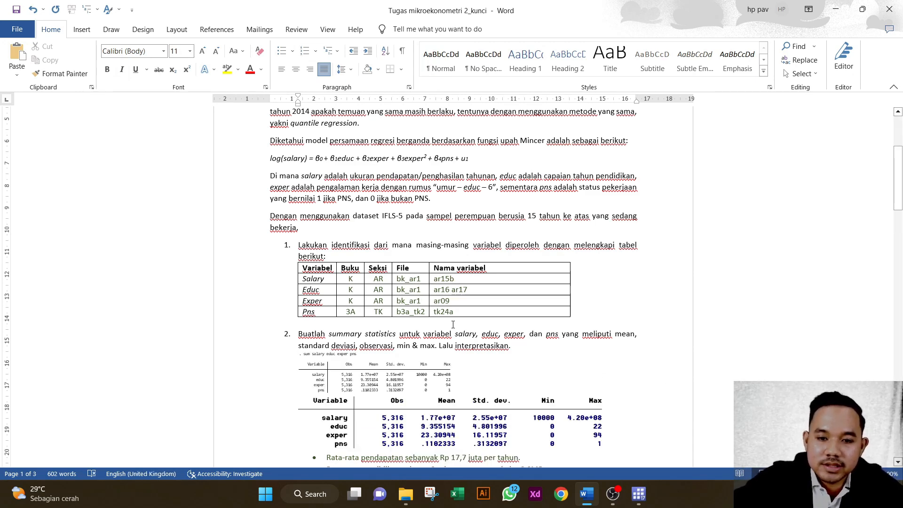
Crop the blank area beside the pasted table to a 7.41 cm width, and enlarge the picture to about 13.46 by 3.41 cm.
left_click(435, 369)
double_click(546, 374)
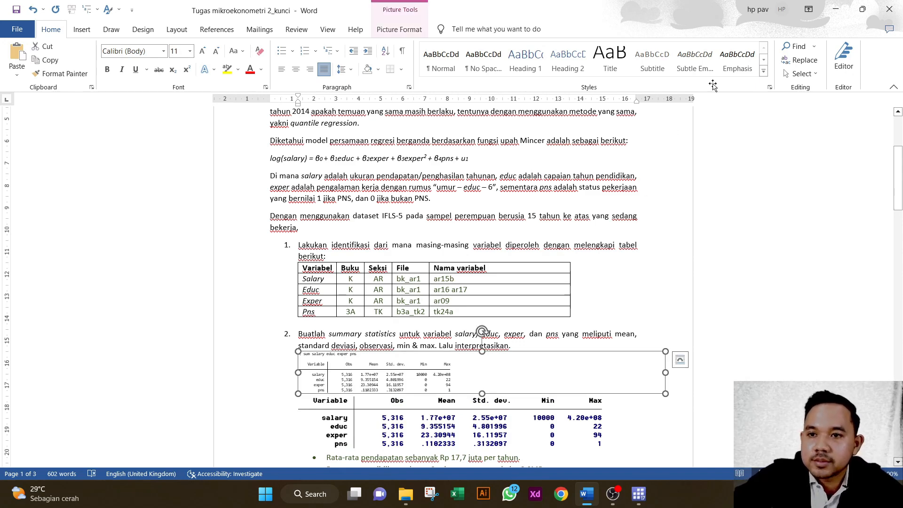
left_click(766, 60)
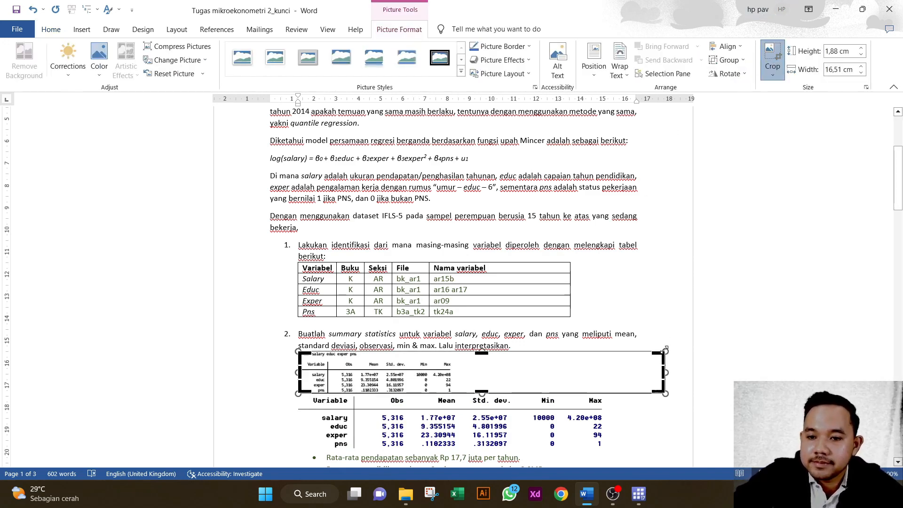
left_click_drag(660, 373, 462, 380)
left_click(491, 382)
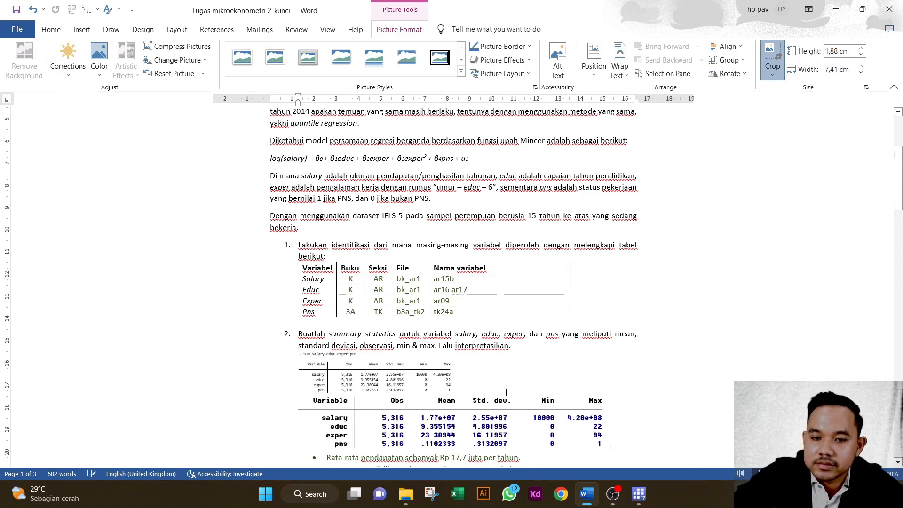
left_click(396, 376)
left_click_drag(451, 393, 597, 404)
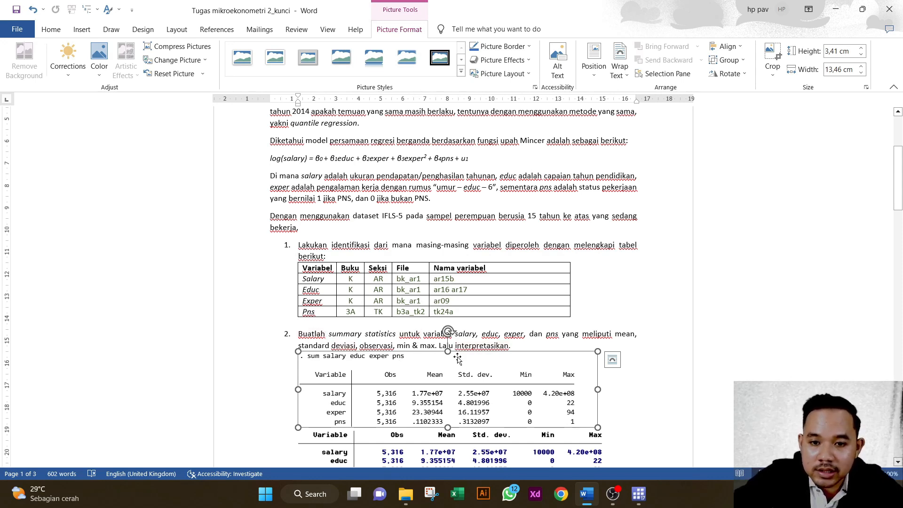
Review the interpretation bullets below the summary tables and question 3 on the quantile regression estimates.
scroll(516, 382, "down", 3)
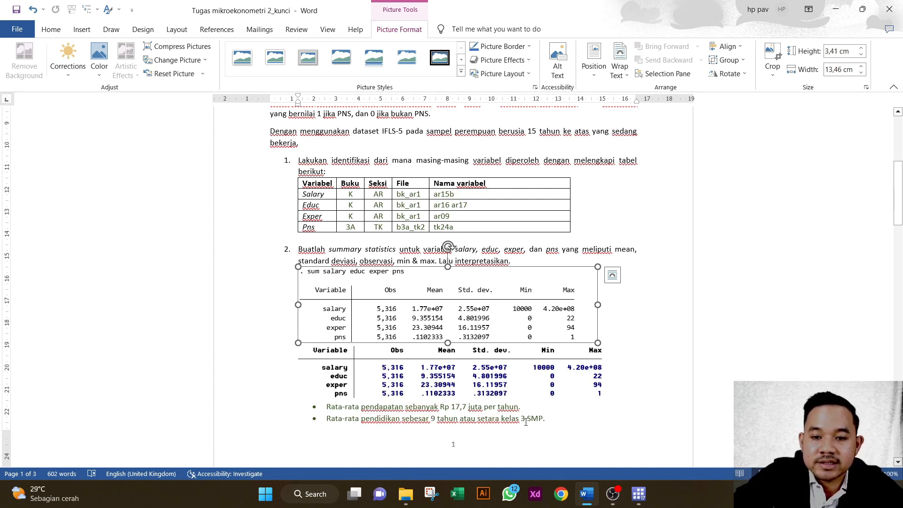
scroll(527, 424, "down", 1)
scroll(527, 424, "down", 6)
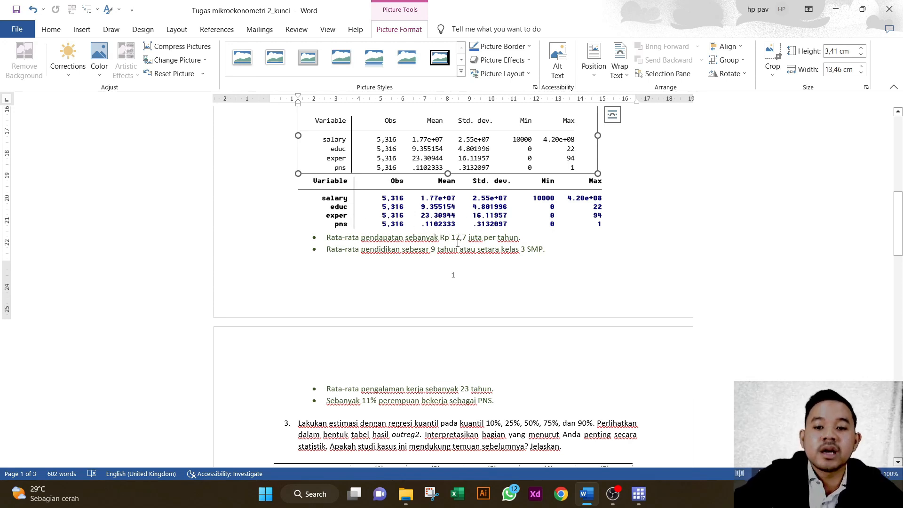
Return to the do-file in Stata, run the 0.10 quantile regression on line 200, and try exporting it with outreg2 on line 201.
scroll(465, 352, "up", 6)
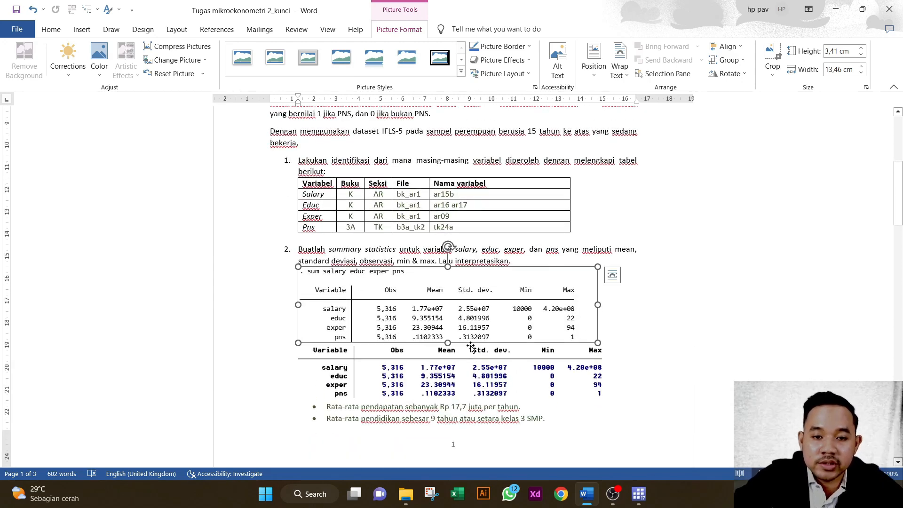
scroll(471, 346, "down", 10)
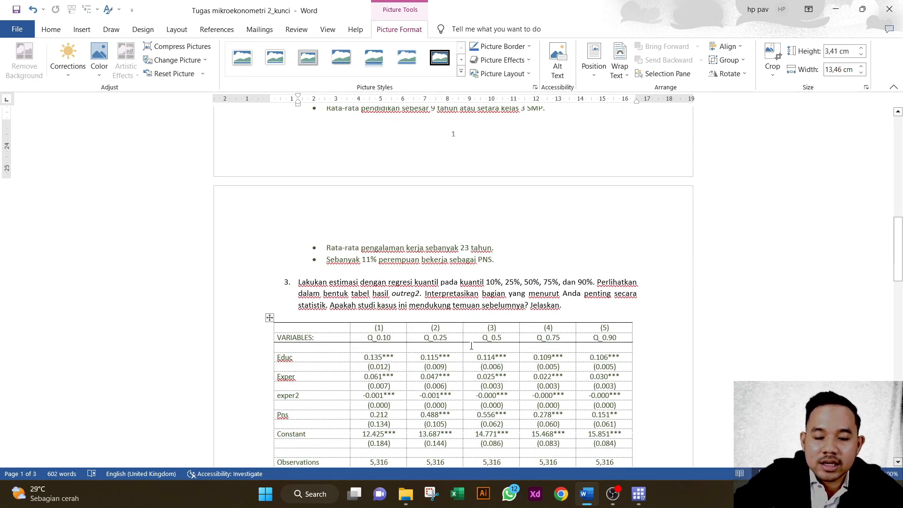
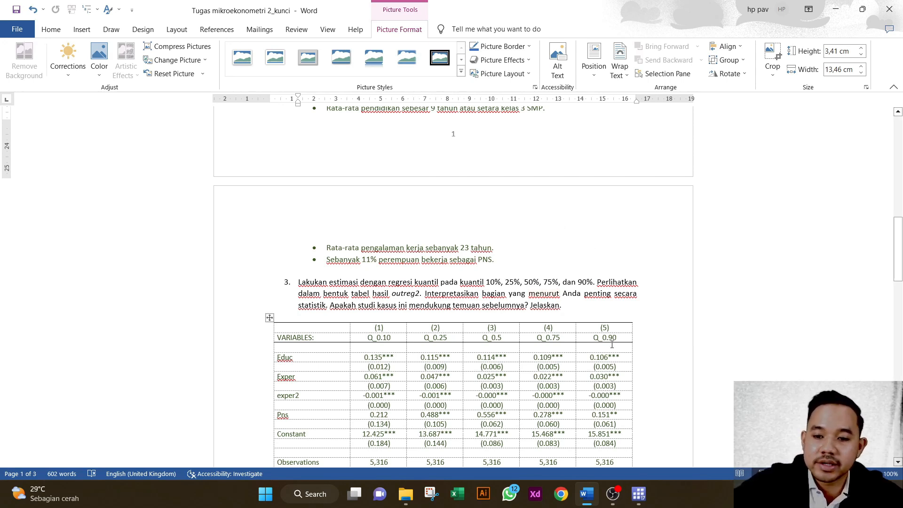
mouse_move(638, 494)
left_click(617, 454)
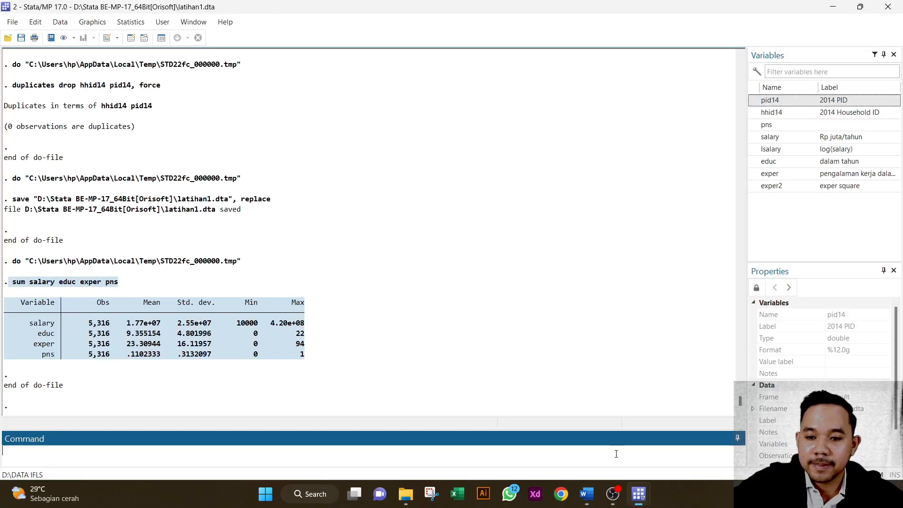
left_click(703, 446)
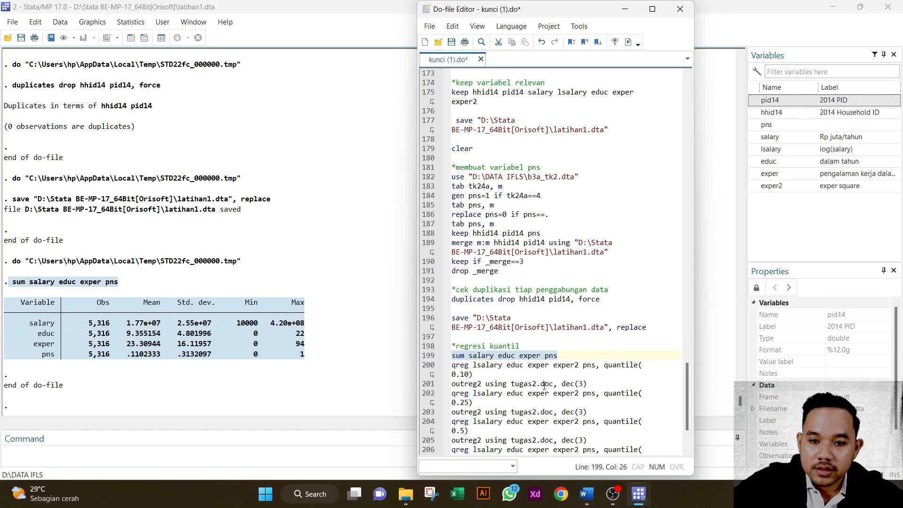
scroll(543, 390, "down", 3)
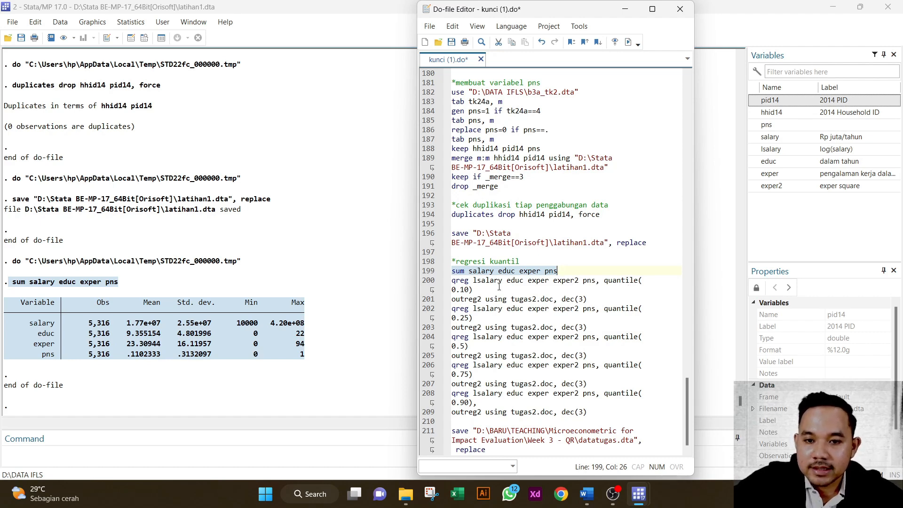
left_click(425, 286)
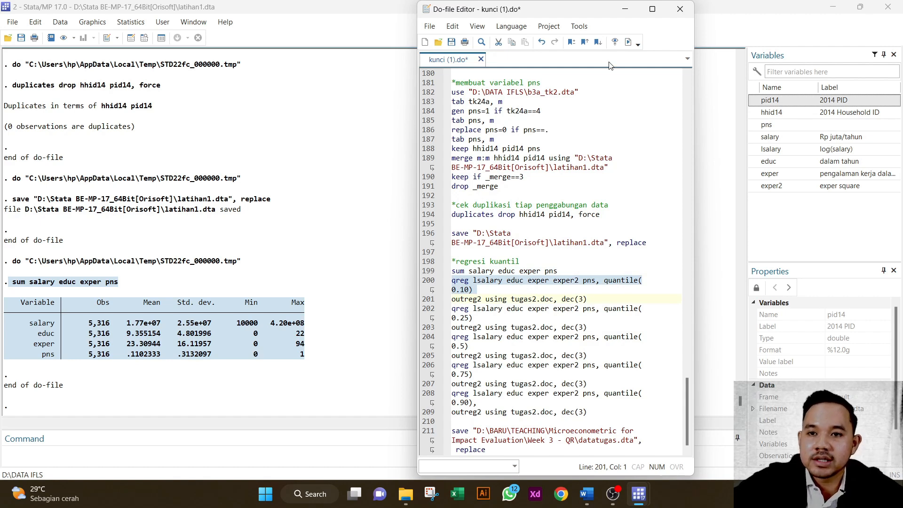
left_click(628, 42)
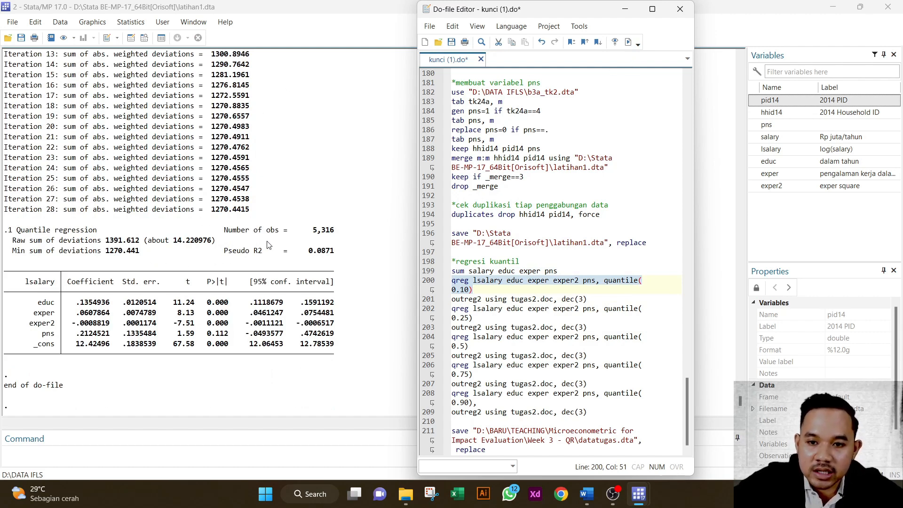
left_click(425, 298)
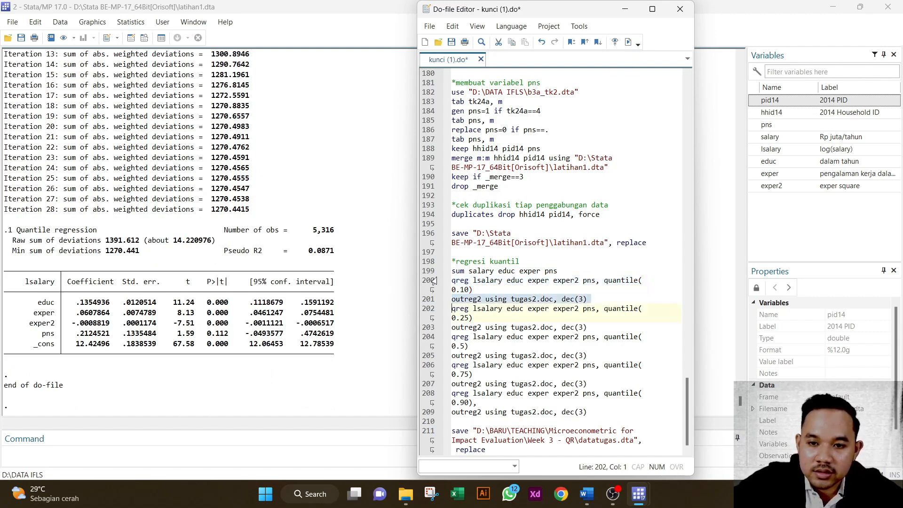
left_click(630, 45)
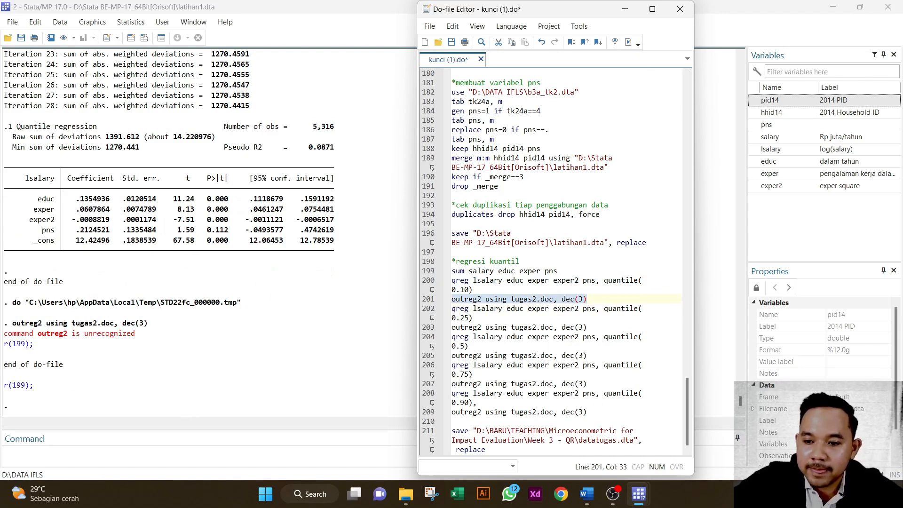
Turn off airplane mode and reconnect the computer to the eduroam Wi-Fi network.
left_click(826, 493)
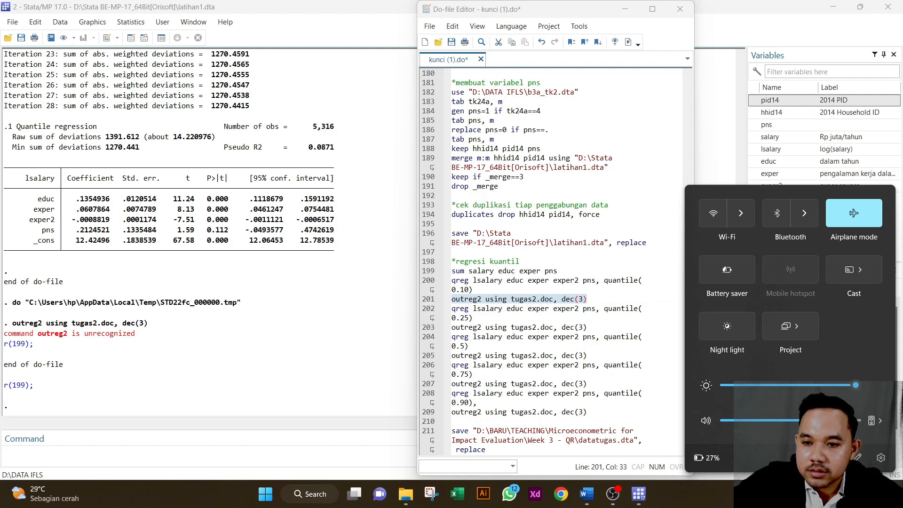
left_click(849, 222)
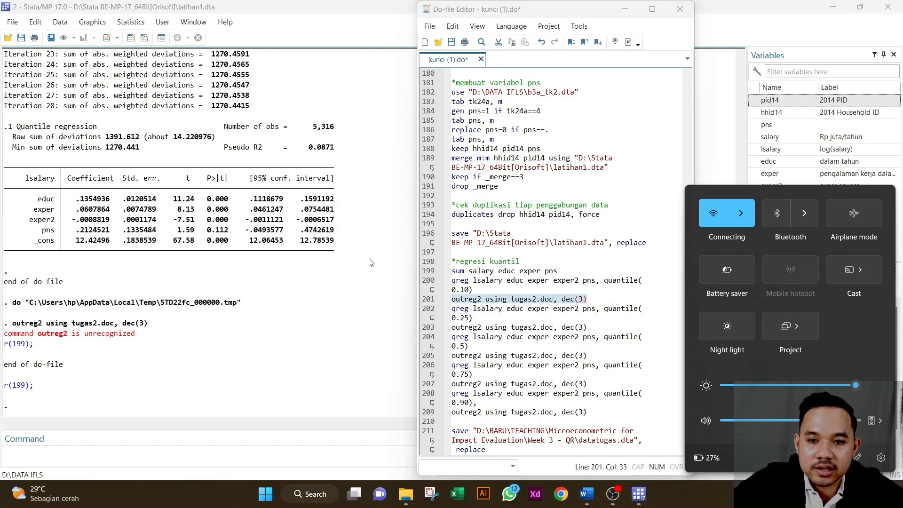
left_click(742, 217)
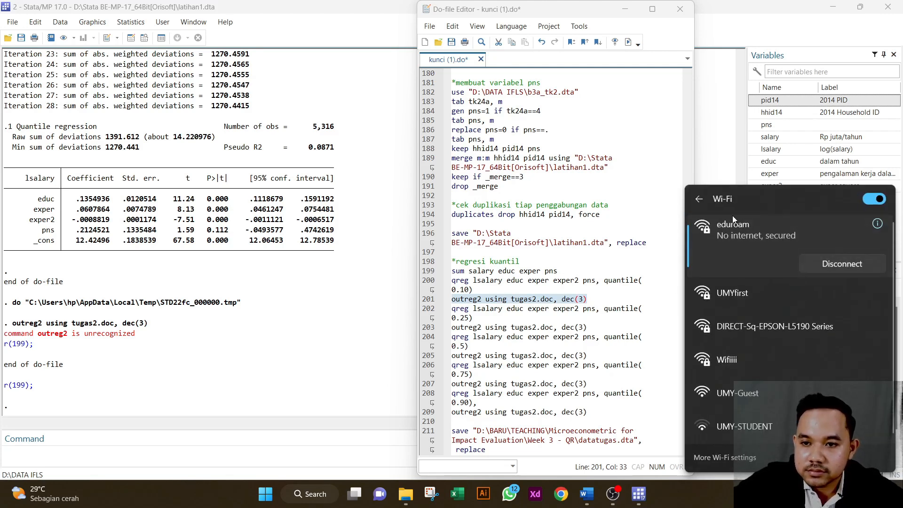
left_click(766, 298)
left_click(779, 233)
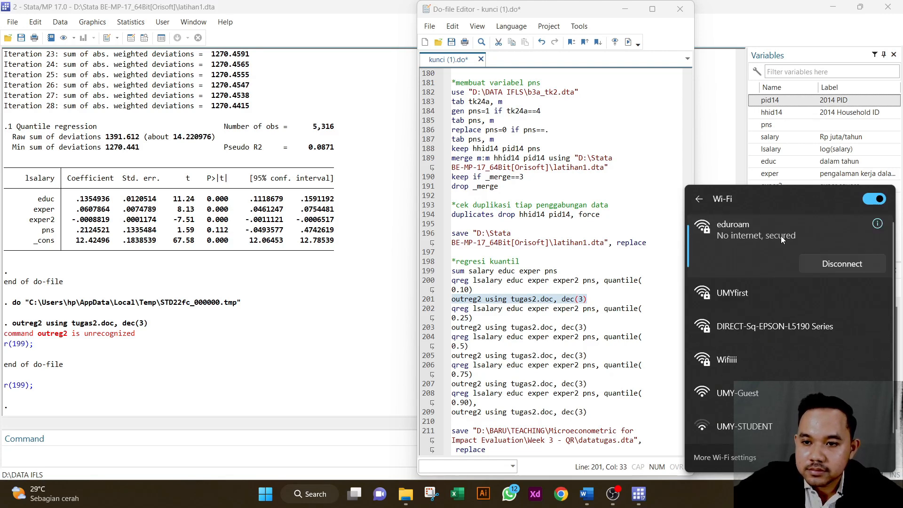
left_click(833, 262)
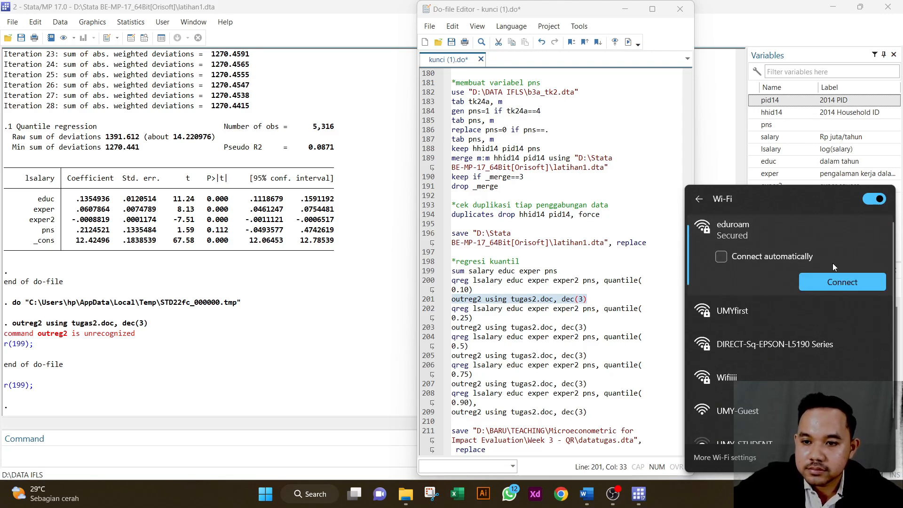
left_click(839, 278)
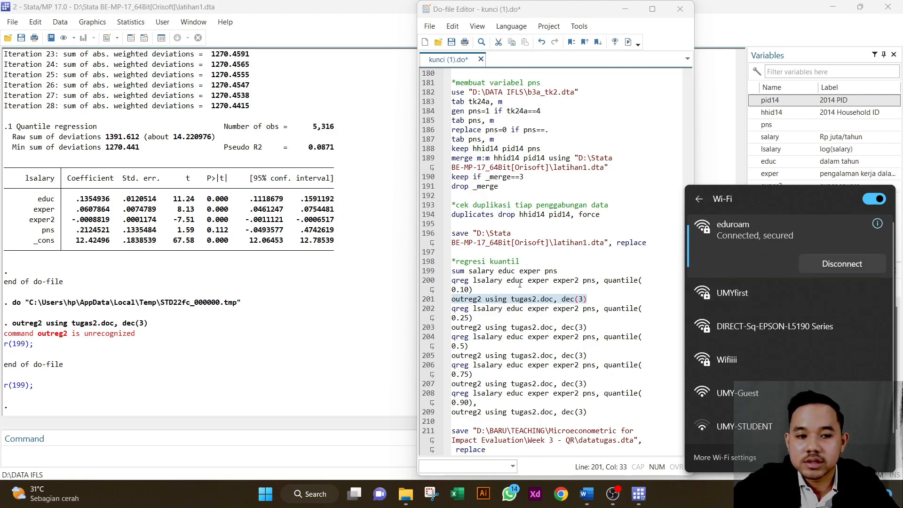
Install the outreg2 package in Stata with "ssc install outreg2", and turn airplane mode back on.
left_click(49, 454)
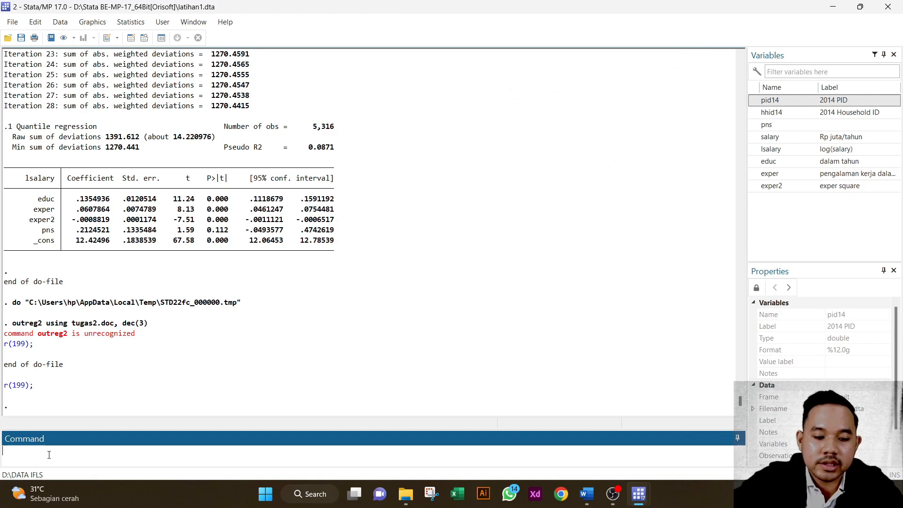
type("ssc im")
key("BackSpace")
type("nstall")
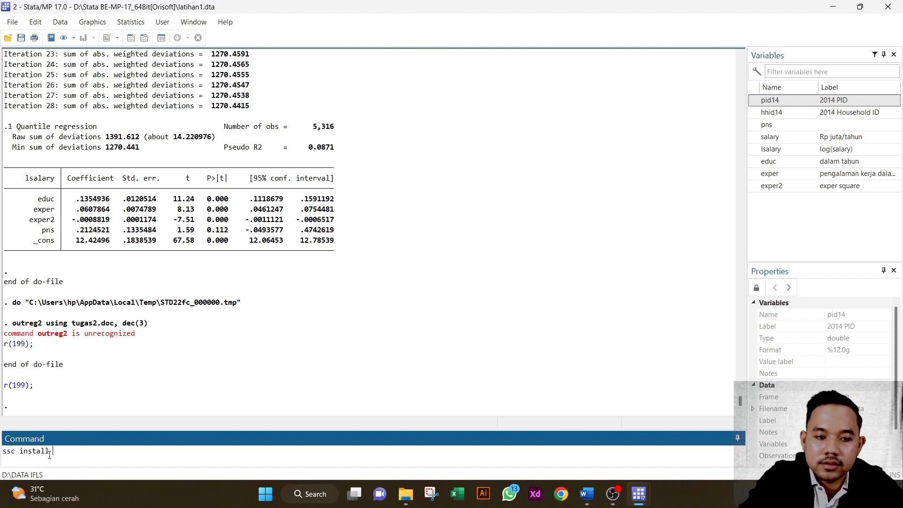
type(" outreg")
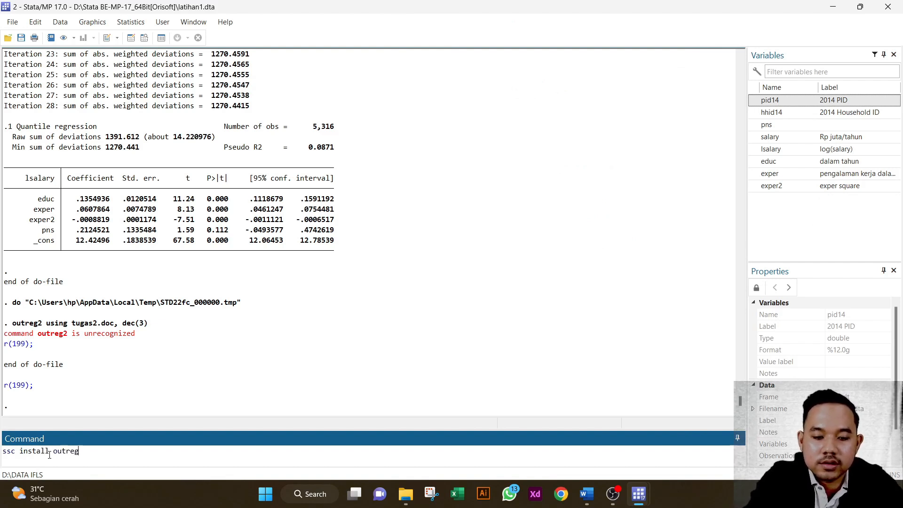
type("2")
key("Return")
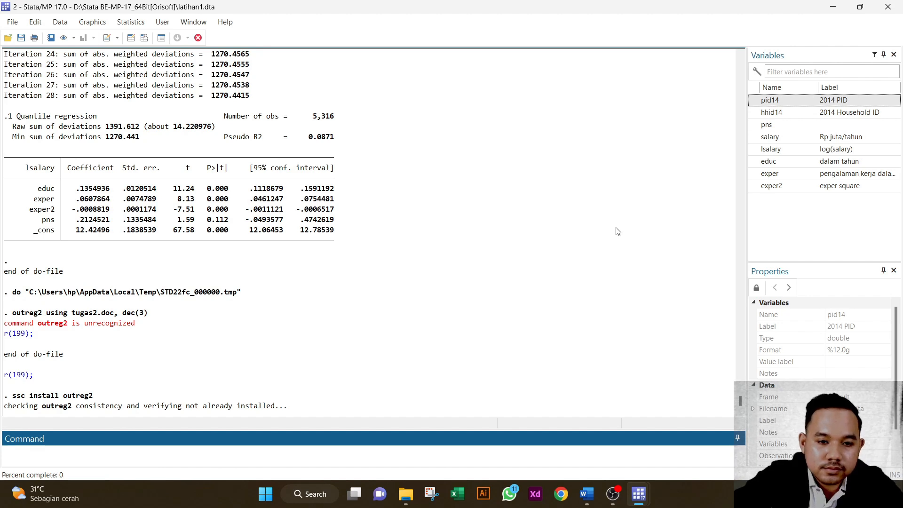
left_click(579, 214)
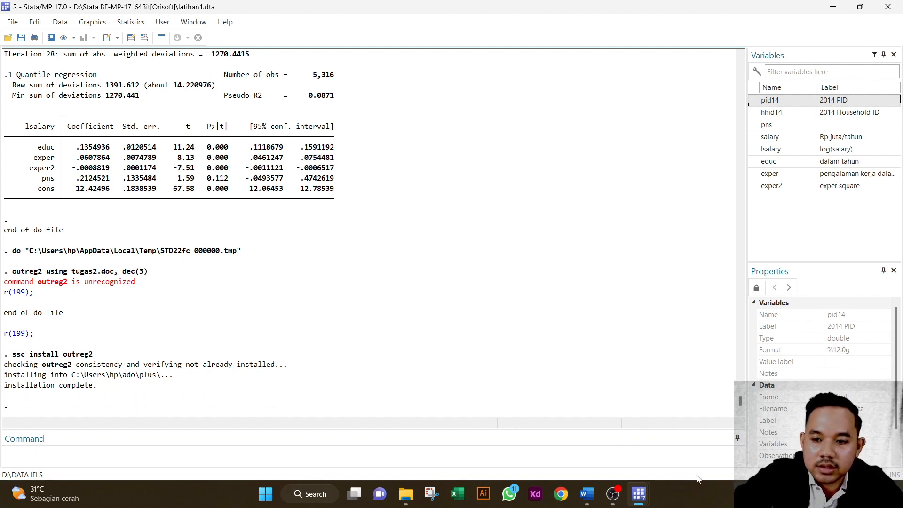
left_click(820, 494)
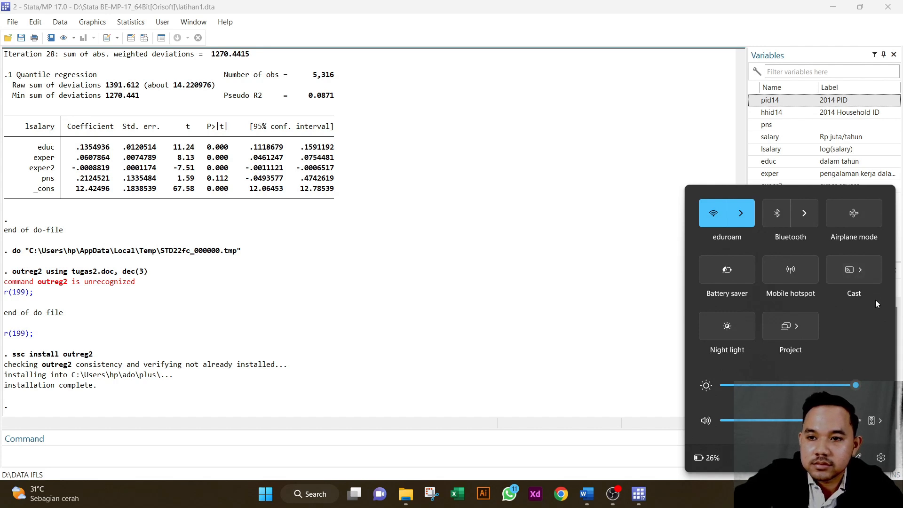
left_click(859, 219)
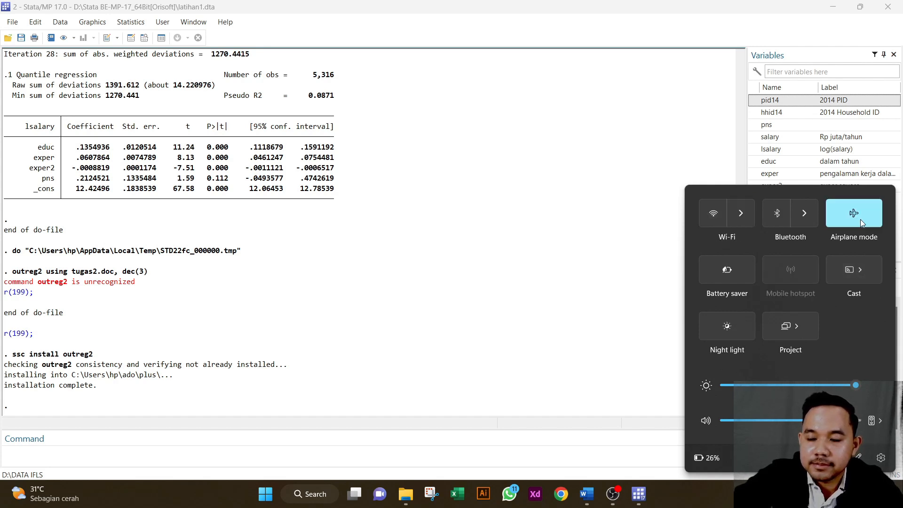
Run line 201 of the do-file to export the 0.10 quantile results to tugas2.doc, and check the exported table in Word before closing it.
mouse_move(638, 499)
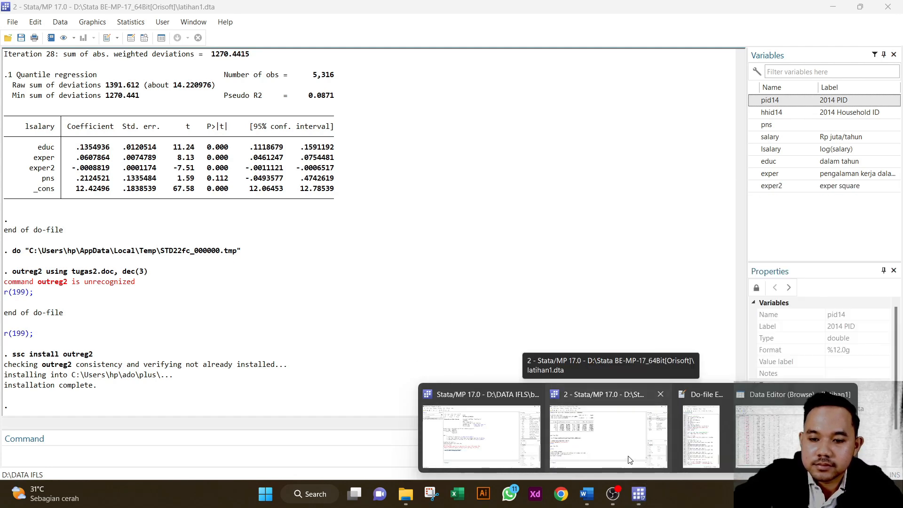
left_click(630, 459)
mouse_move(639, 494)
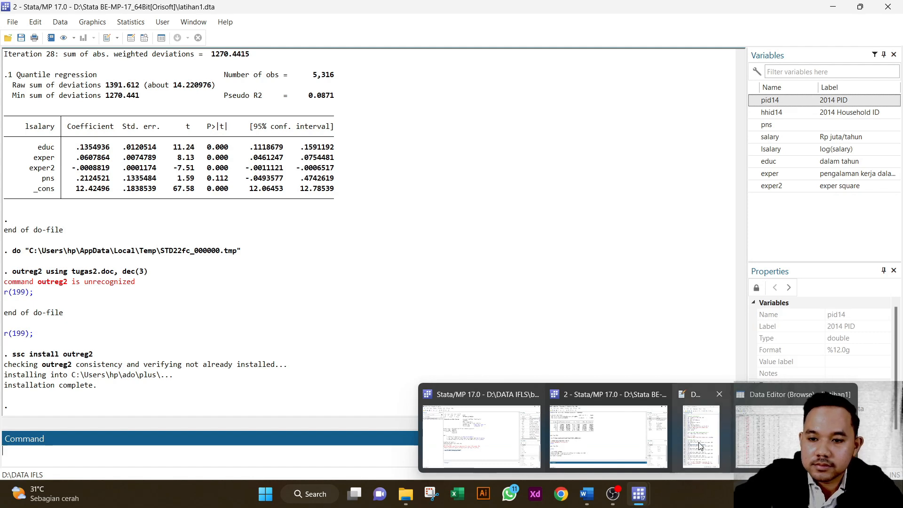
left_click(701, 421)
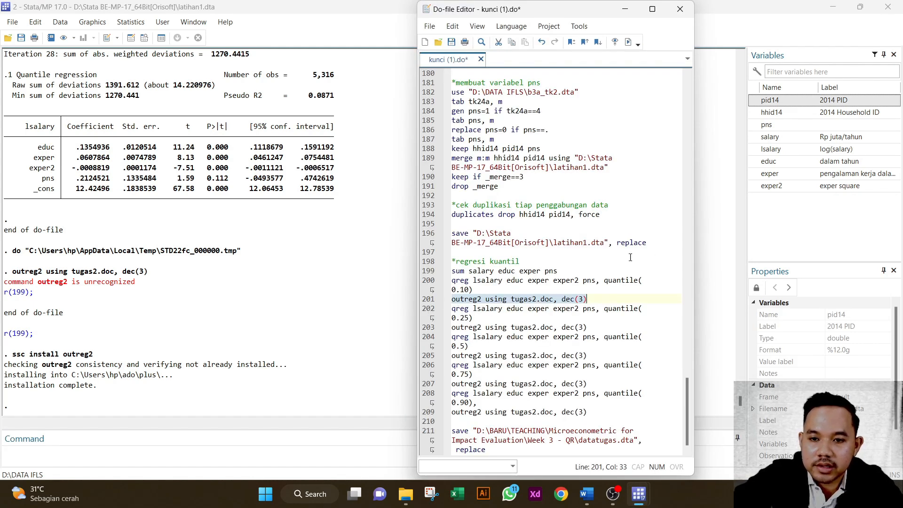
left_click(628, 42)
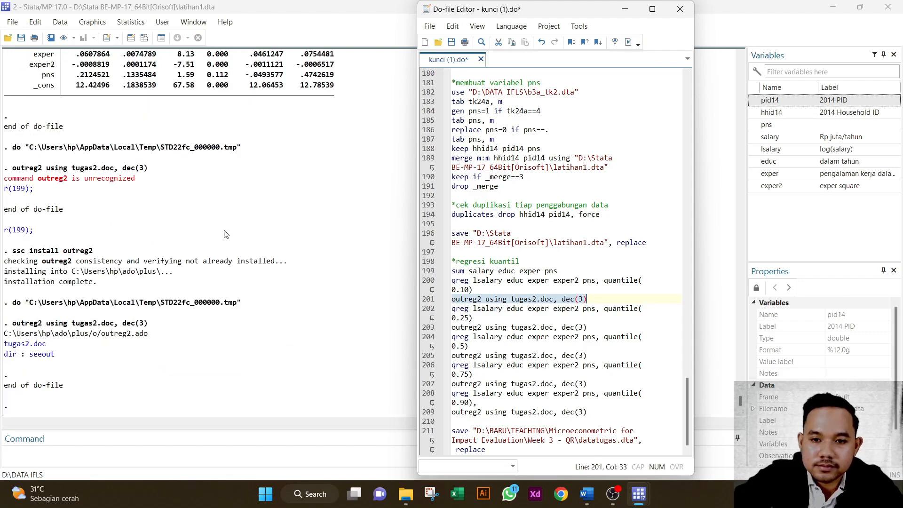
left_click(22, 344)
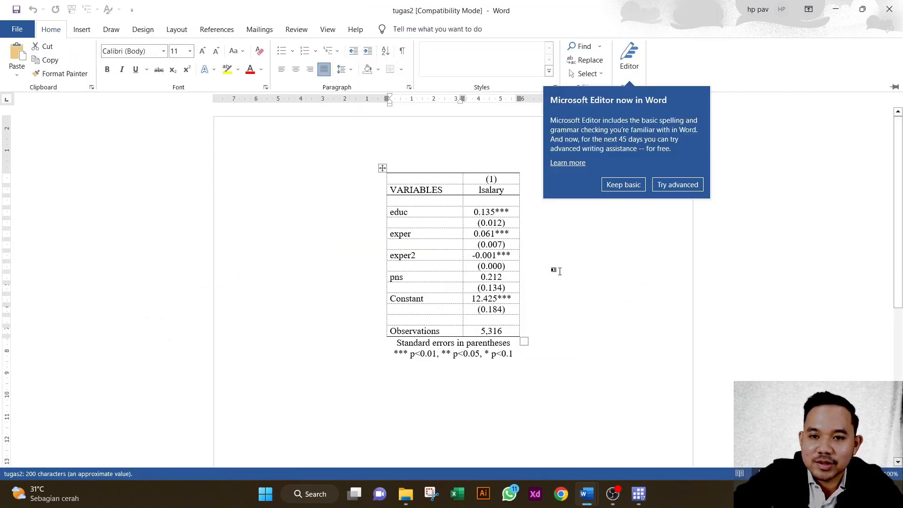
left_click(899, 5)
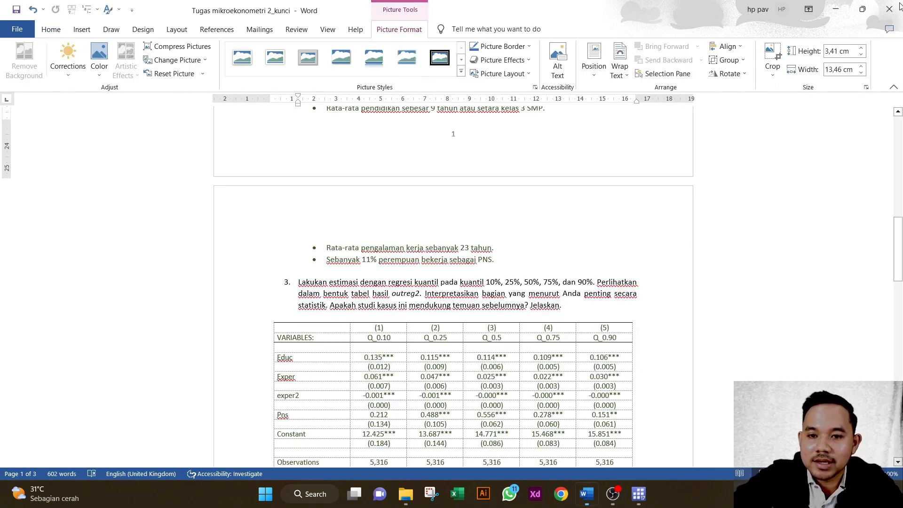
Return to the do-file in Stata and run lines 202 and 203 to estimate the 0.25 quantile regression and export it to tugas2.doc.
mouse_move(638, 505)
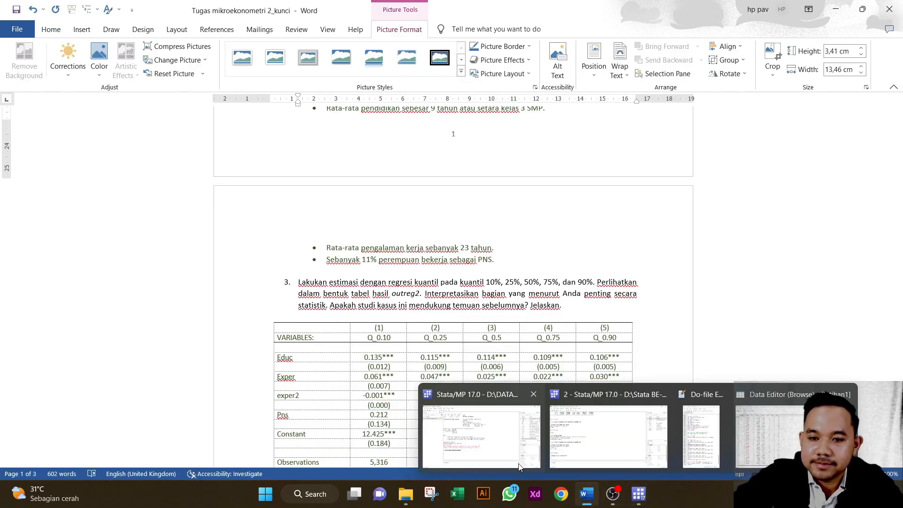
left_click(605, 463)
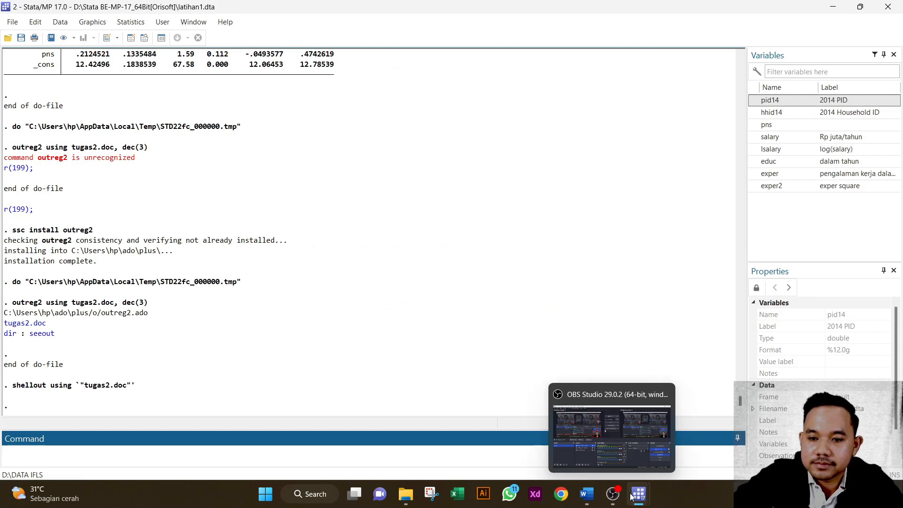
left_click(703, 454)
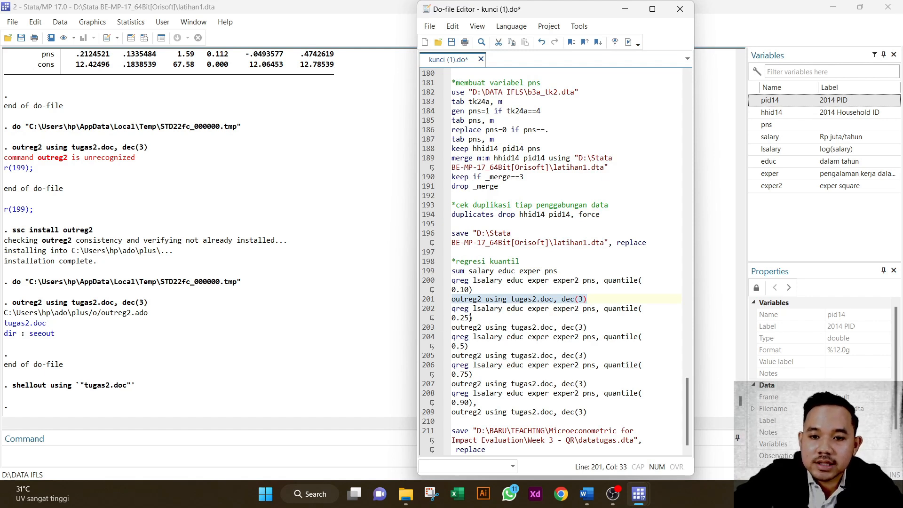
left_click(429, 311)
left_click(628, 42)
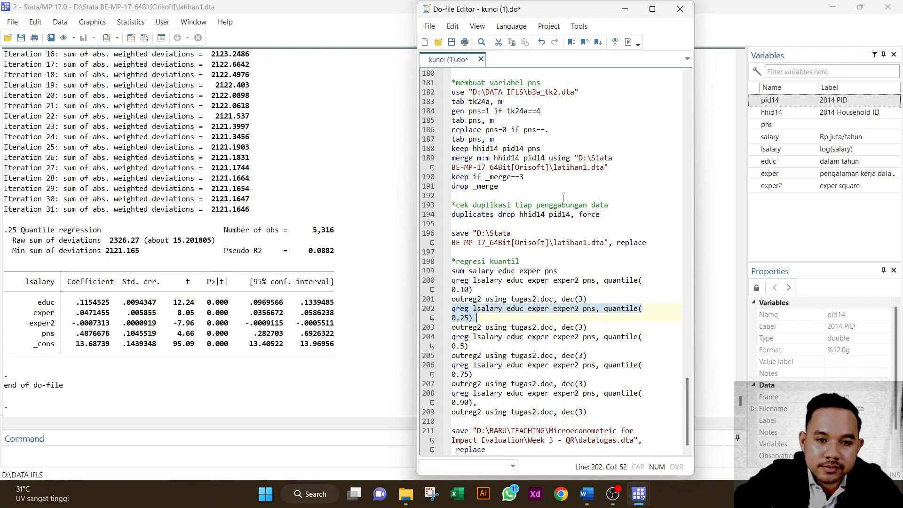
left_click(427, 329)
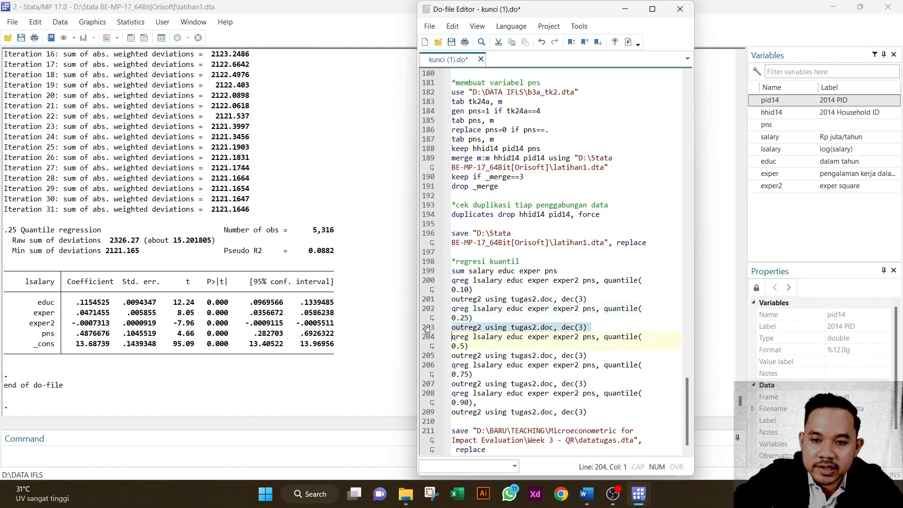
left_click(629, 43)
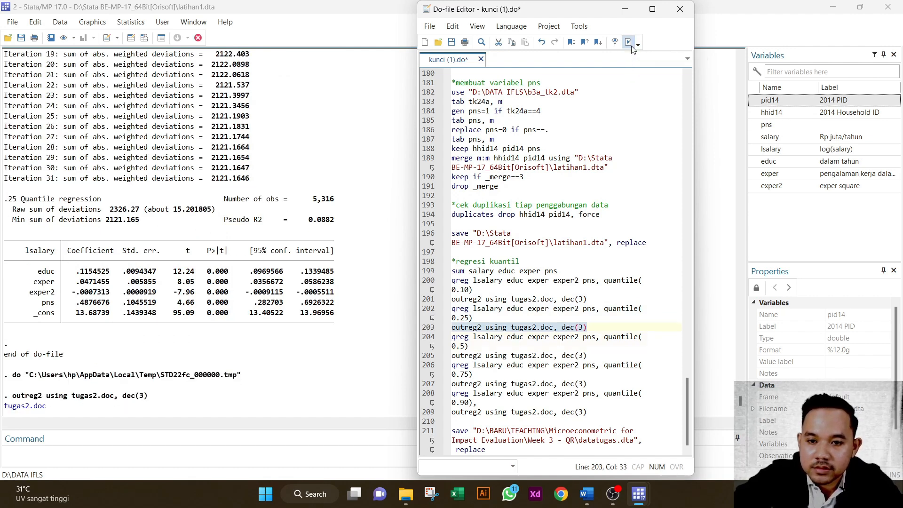
Run lines 204 and 205 of the do-file to estimate the 0.5 quantile regression and export it to tugas2.doc.
left_click(423, 338)
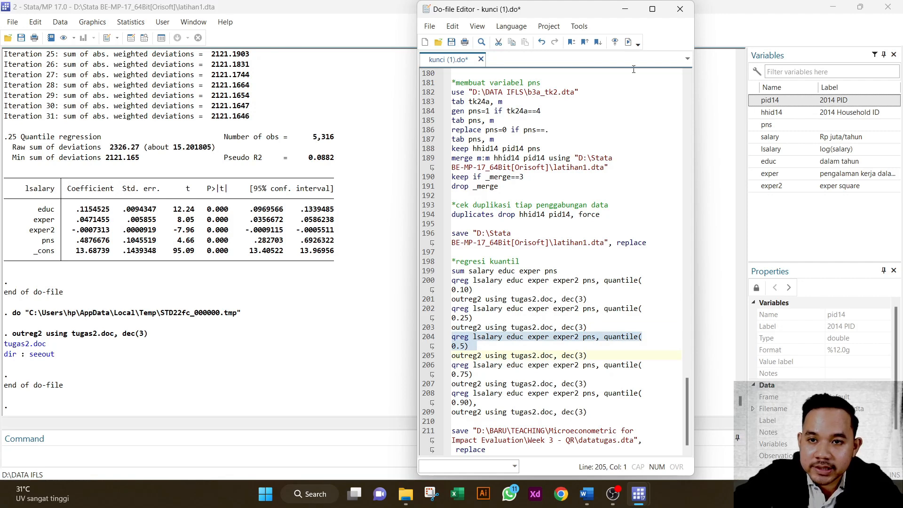
left_click(629, 43)
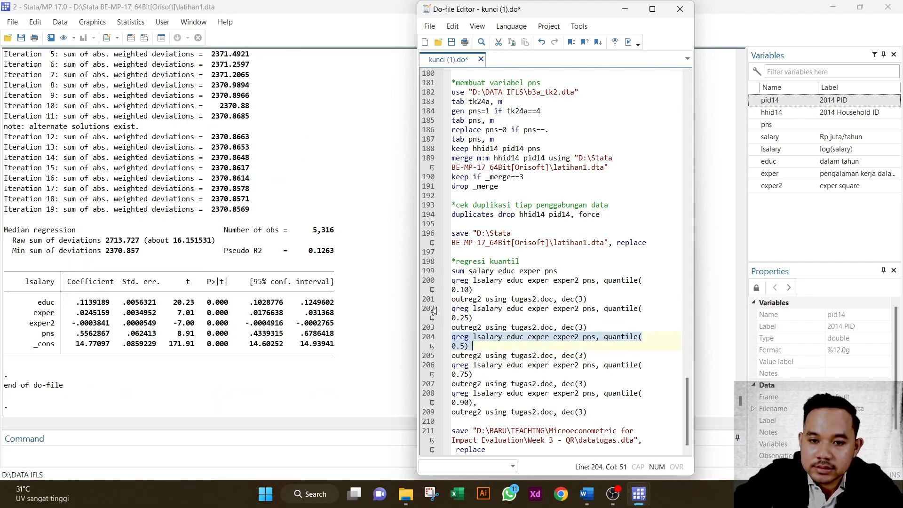
left_click(424, 358)
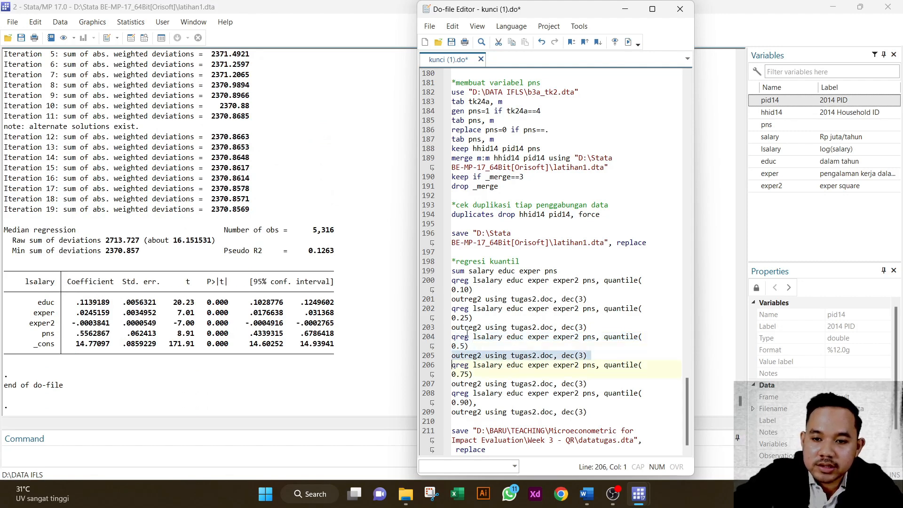
left_click(629, 42)
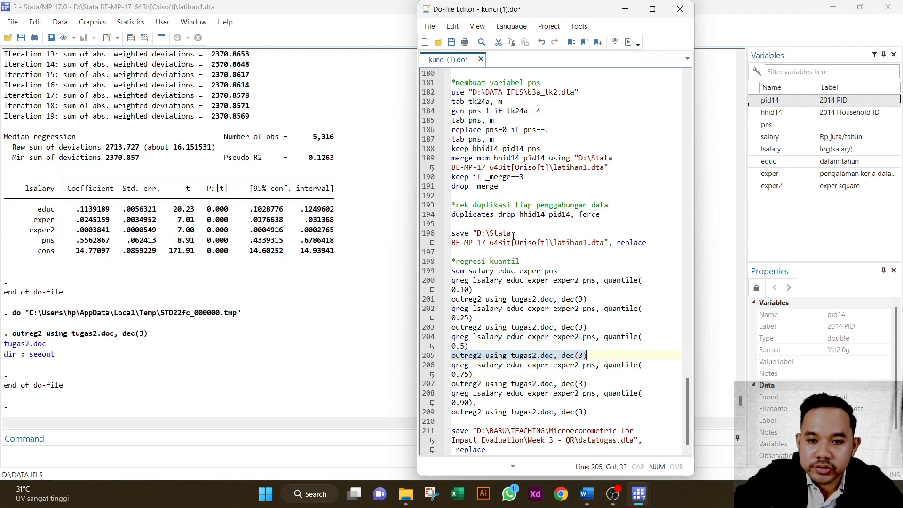
Run lines 206 and 207 of the do-file to estimate the 0.75 quantile regression and export it to tugas2.doc.
left_click(424, 366)
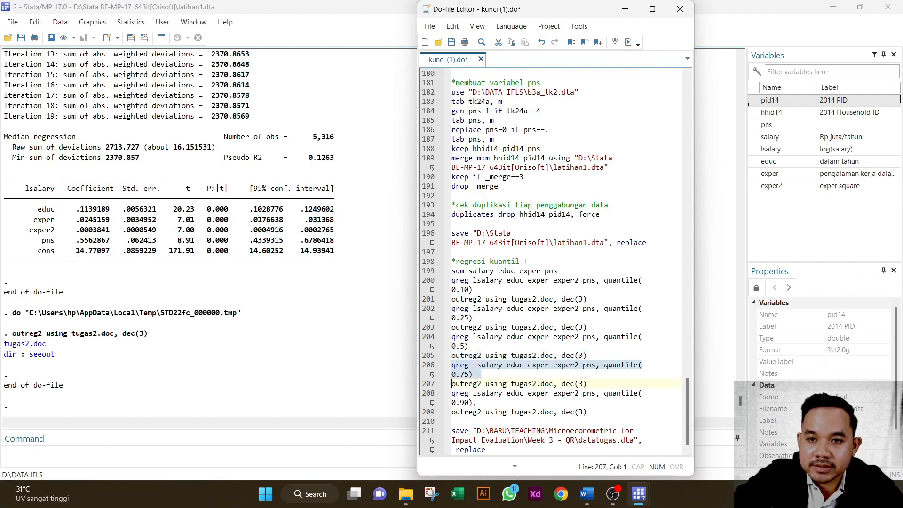
left_click(628, 41)
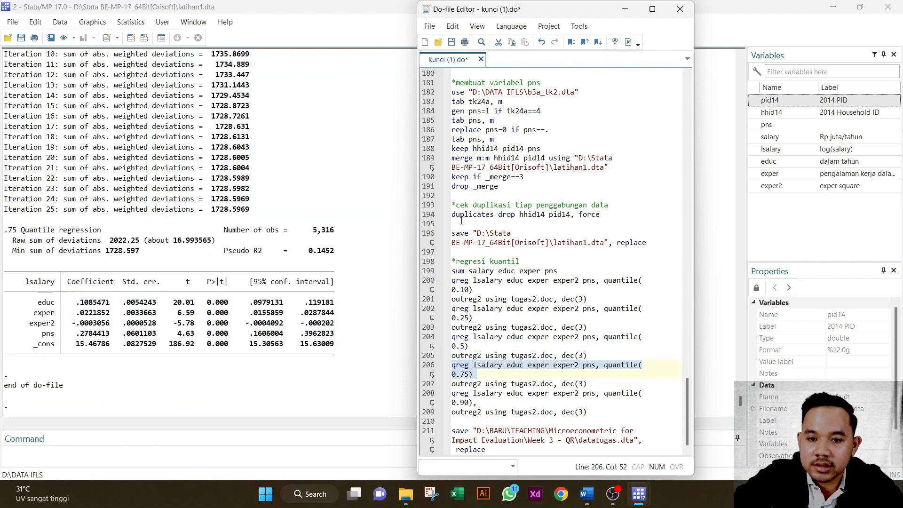
left_click(423, 384)
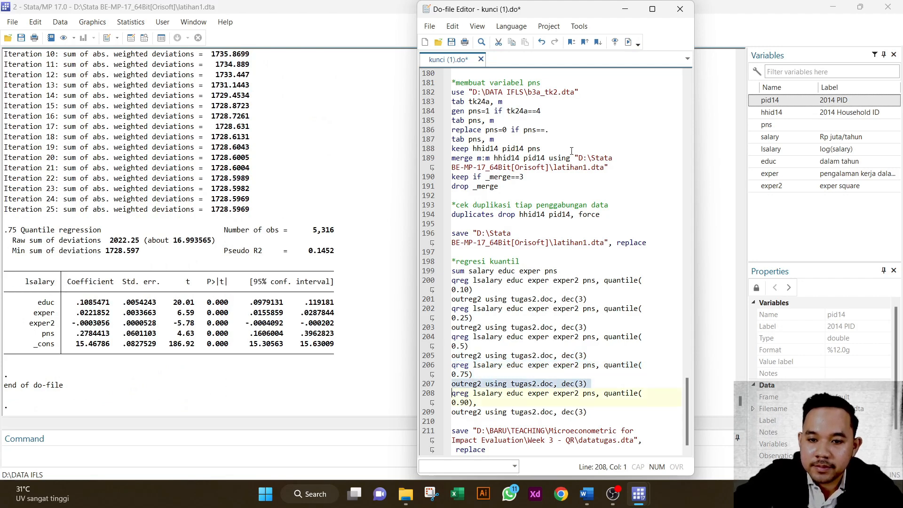
left_click(628, 42)
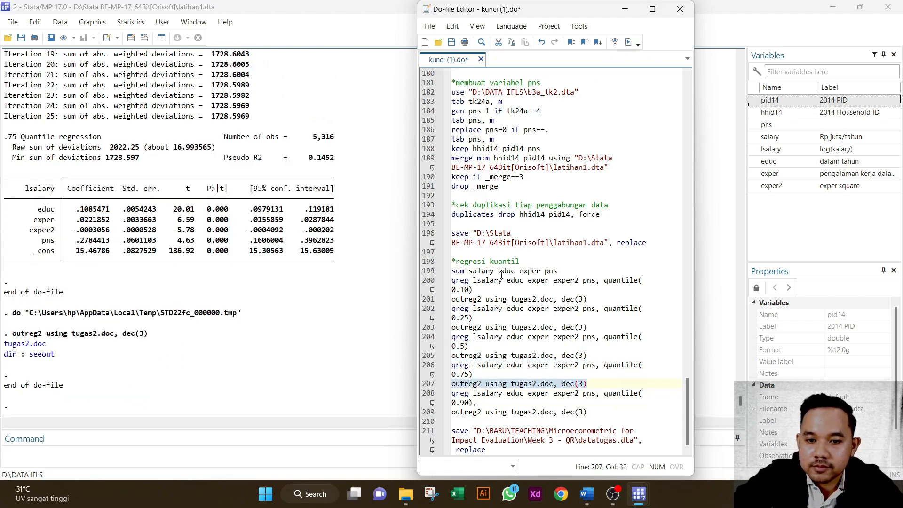
Run lines 208 and 209 of the do-file to estimate the 0.90 quantile regression and export it to tugas2.doc.
left_click(425, 394)
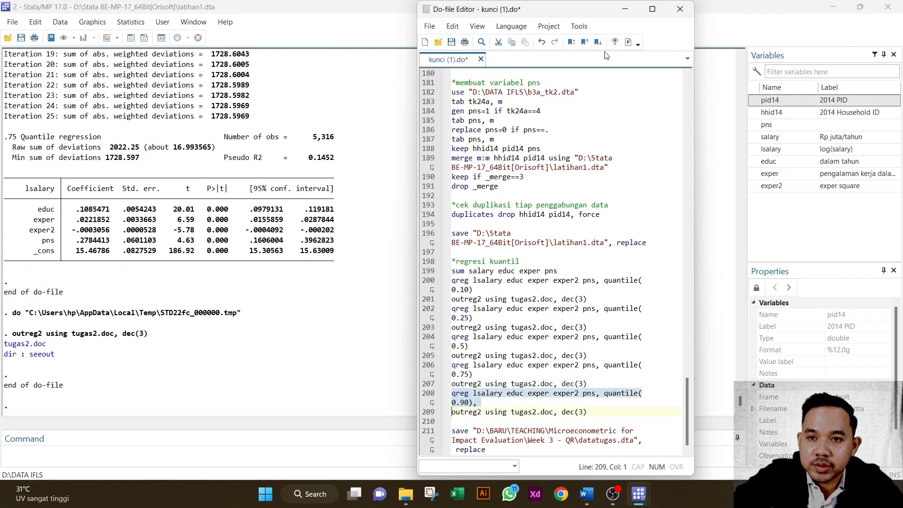
left_click(628, 42)
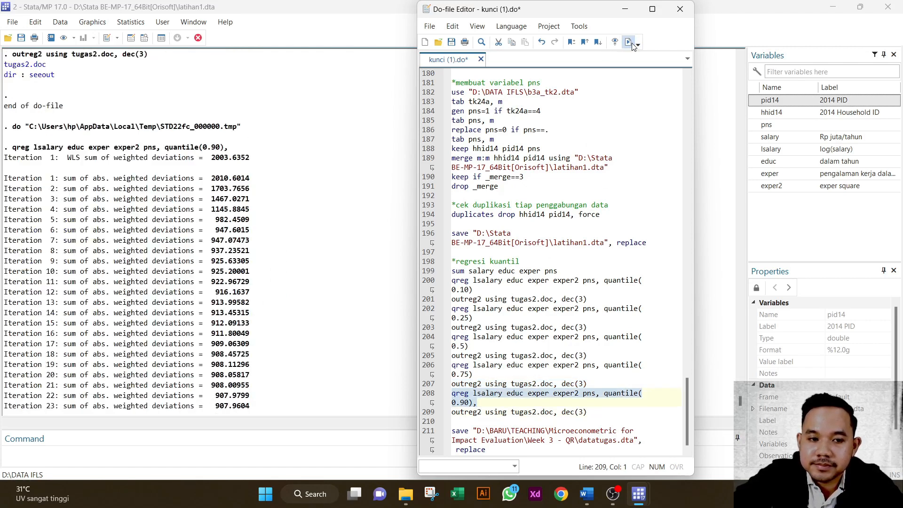
left_click(422, 413)
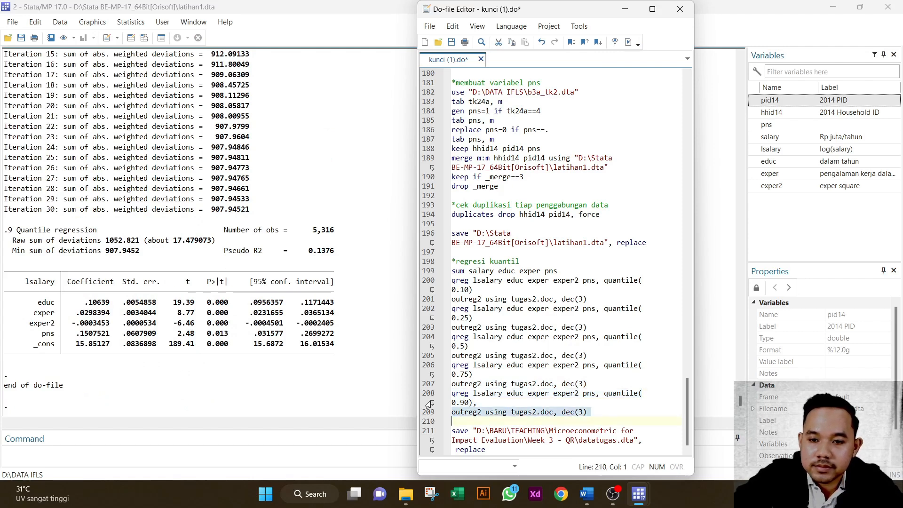
left_click(629, 42)
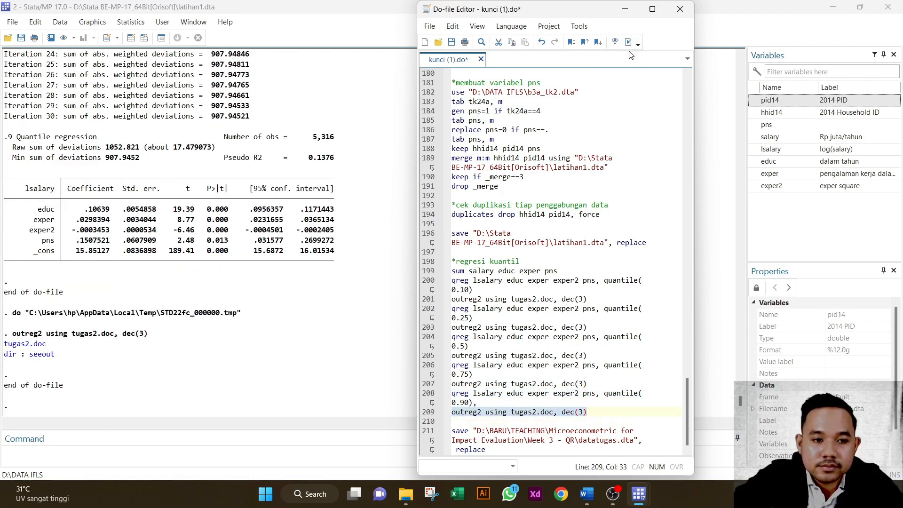
Open the exported tugas2.doc from the Stata results and review the regression table in Word.
left_click(9, 348)
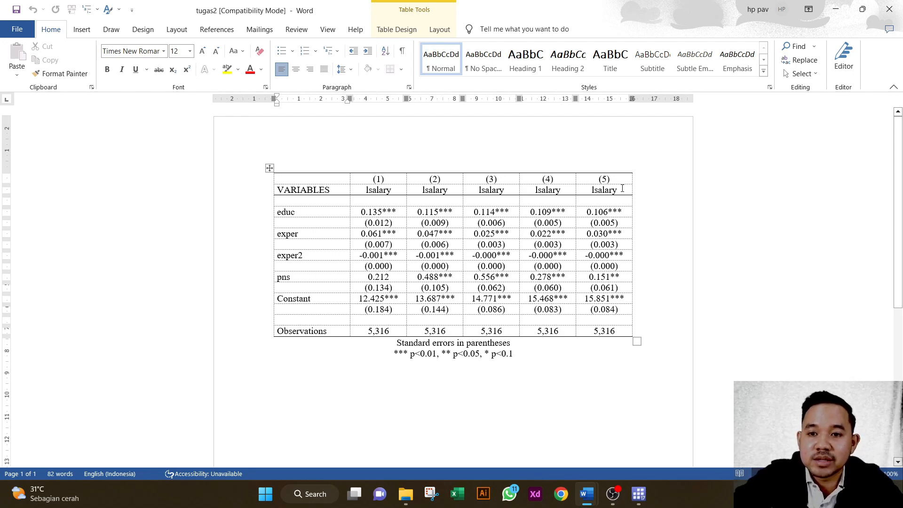
scroll(556, 371, "down", 10)
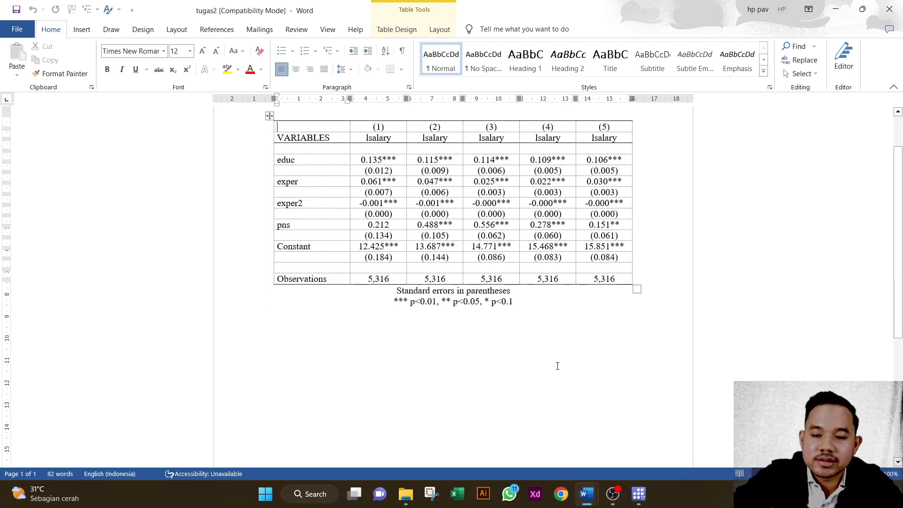
scroll(566, 347, "up", 7)
scroll(566, 347, "up", 1)
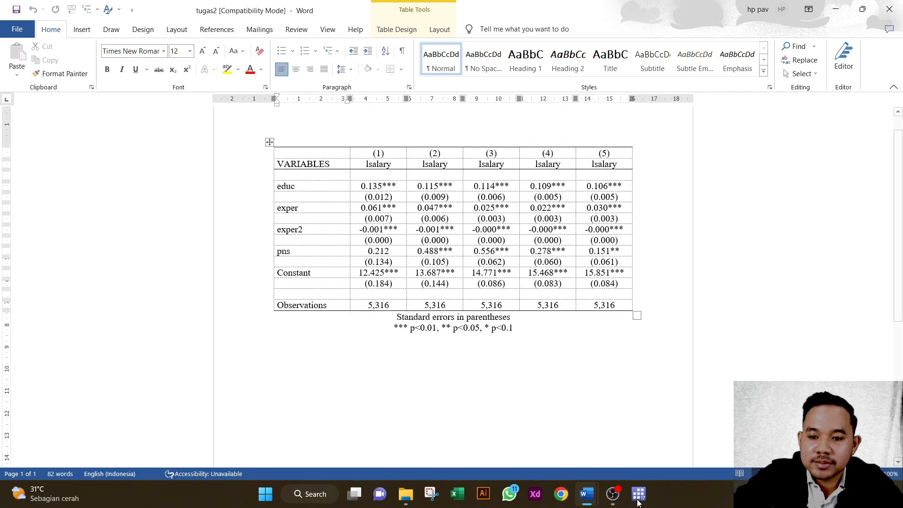
Switch to the Word document "Tugas mikroekonometri 2_kunci" and examine question 3's quantile regression table with the education and experience interpretations.
mouse_move(587, 494)
left_click(544, 460)
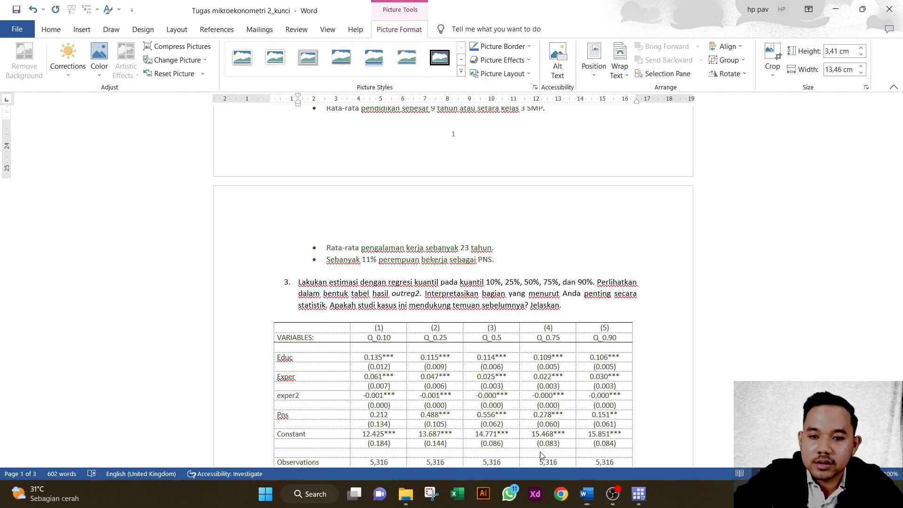
scroll(429, 366, "down", 4)
scroll(428, 367, "up", 3)
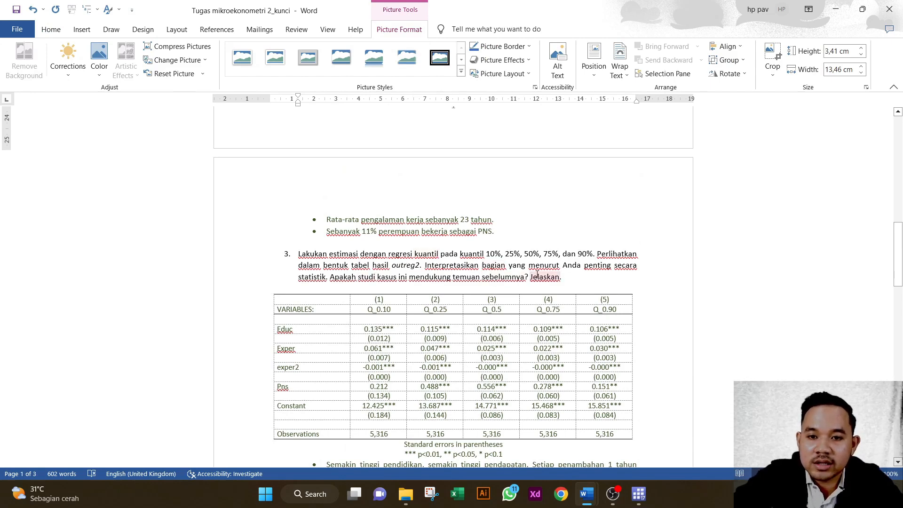
scroll(540, 274, "down", 3)
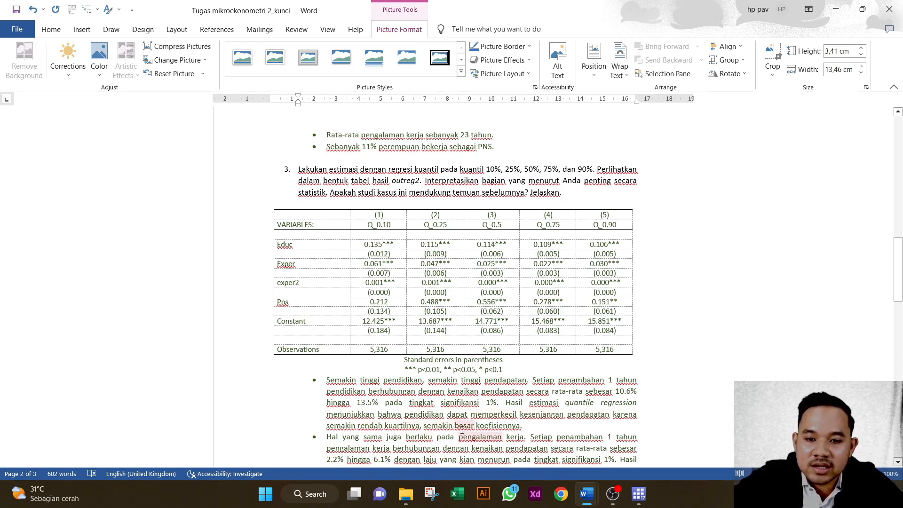
scroll(569, 421, "down", 3)
scroll(570, 420, "down", 4)
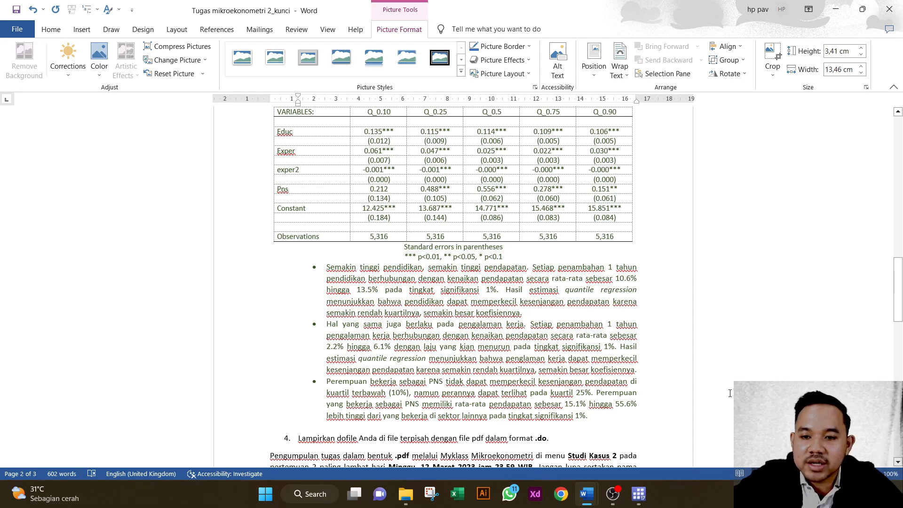
Compare the PNS interpretation under question 3 with the table's coefficients, and read on through question 4, the submission instructions and the reference.
scroll(470, 380, "up", 2)
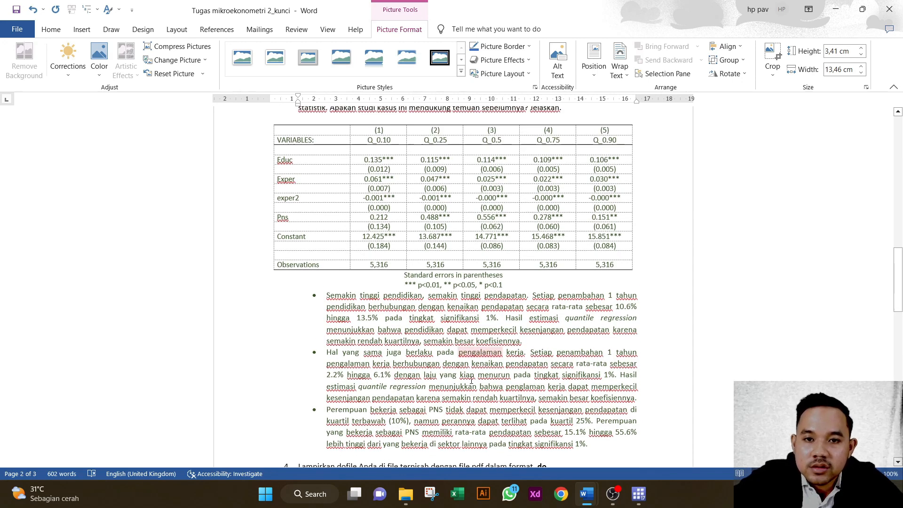
scroll(472, 380, "down", 1)
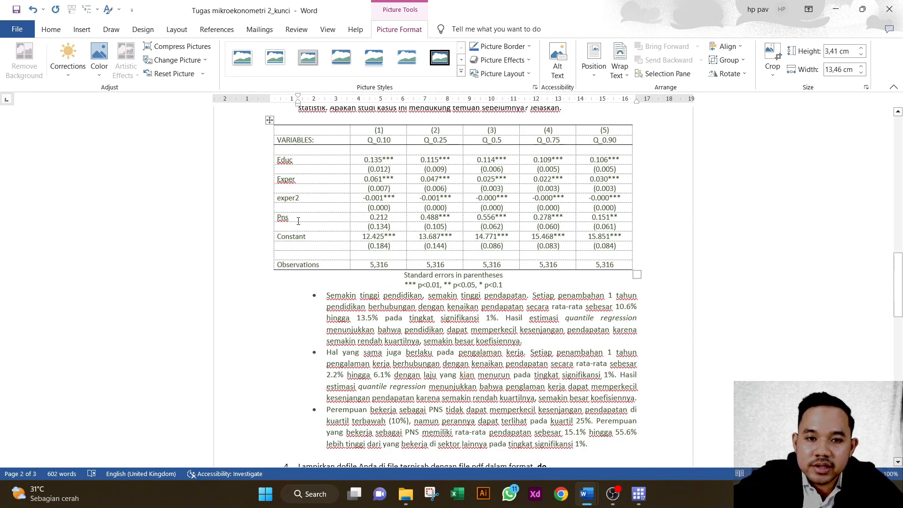
scroll(310, 232, "down", 1)
scroll(348, 301, "down", 1)
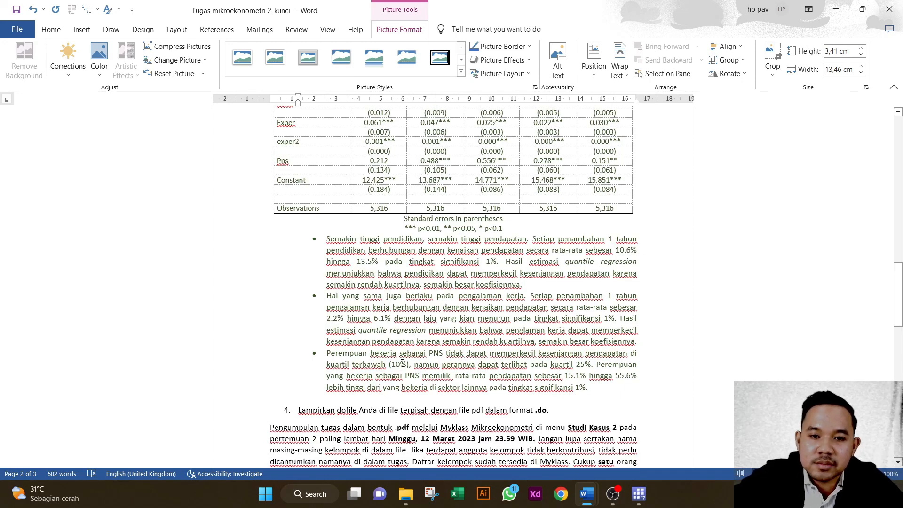
scroll(396, 218, "up", 2)
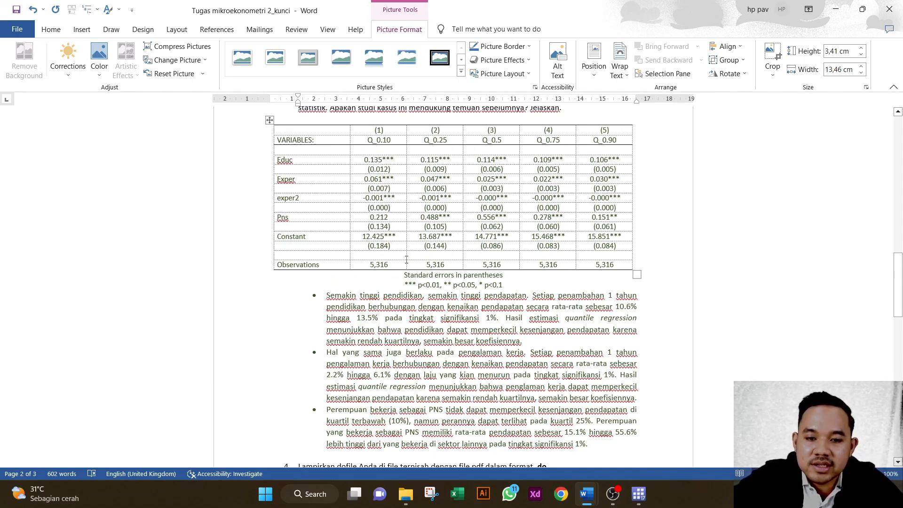
scroll(407, 259, "down", 1)
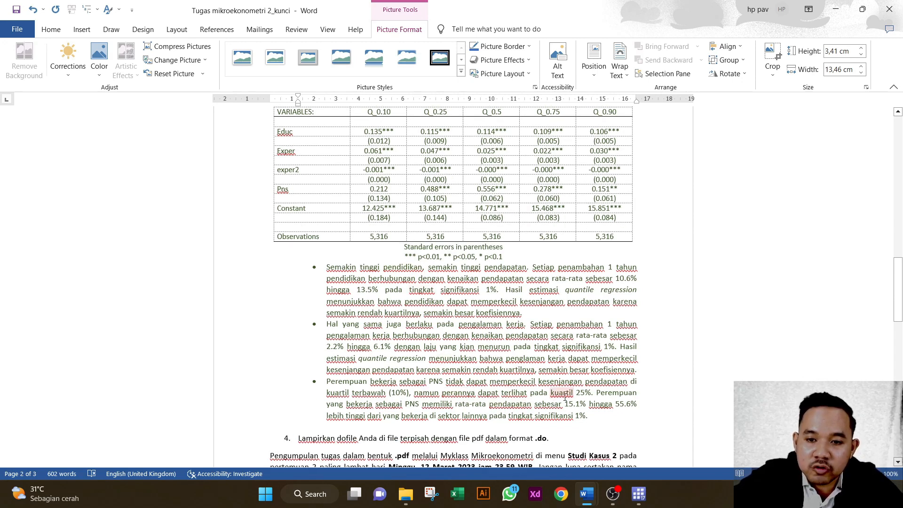
scroll(505, 267, "up", 2)
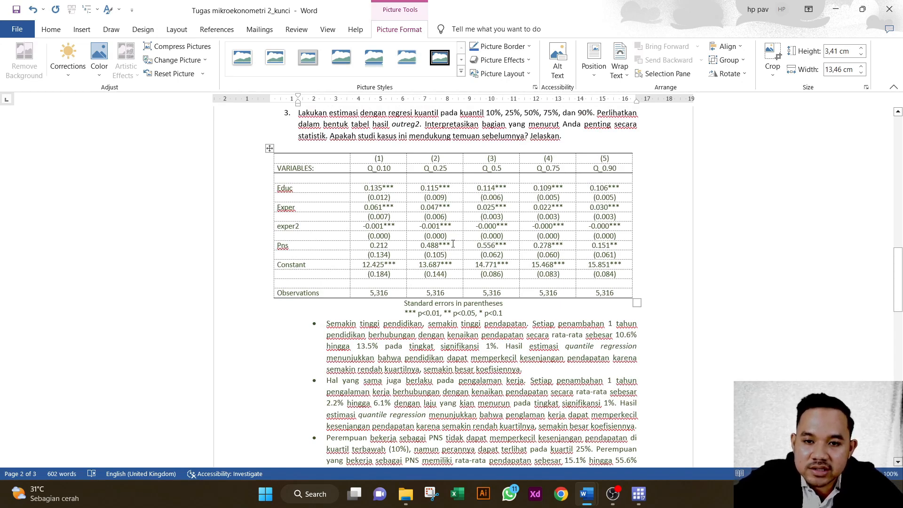
scroll(503, 334, "down", 1)
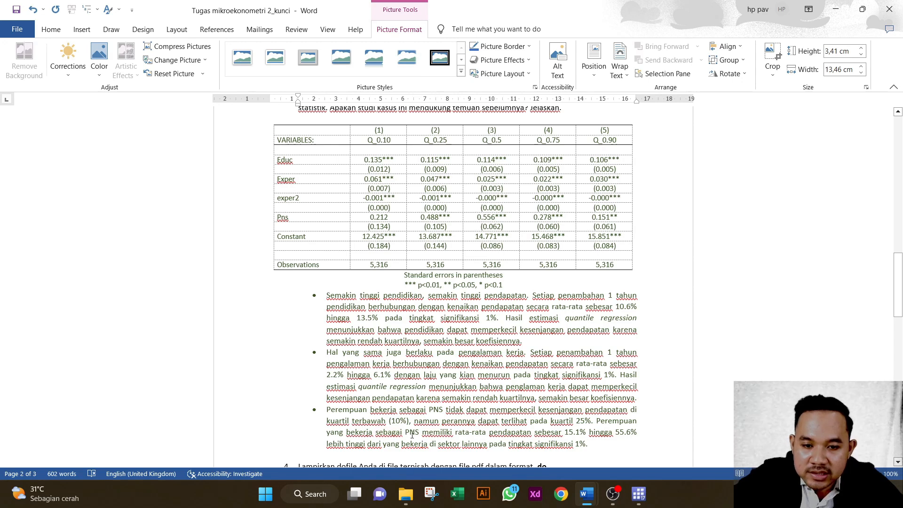
double_click(538, 437)
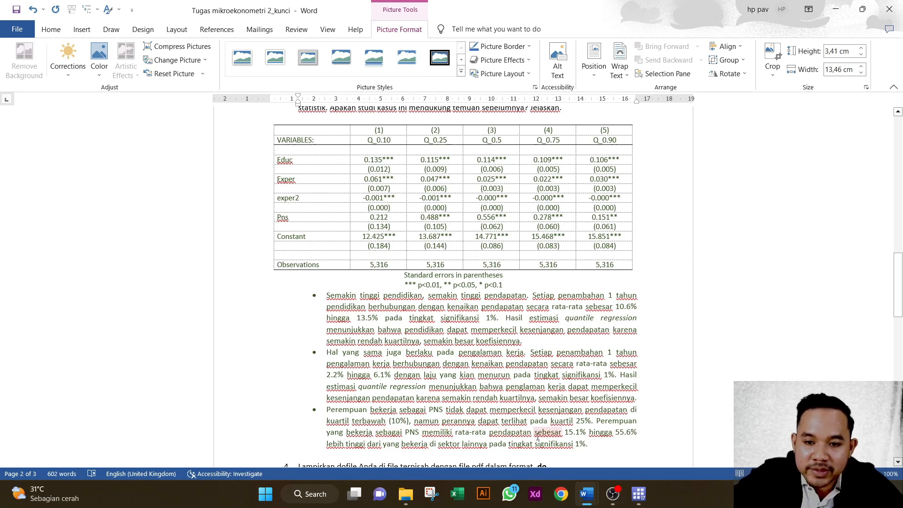
left_click(566, 437)
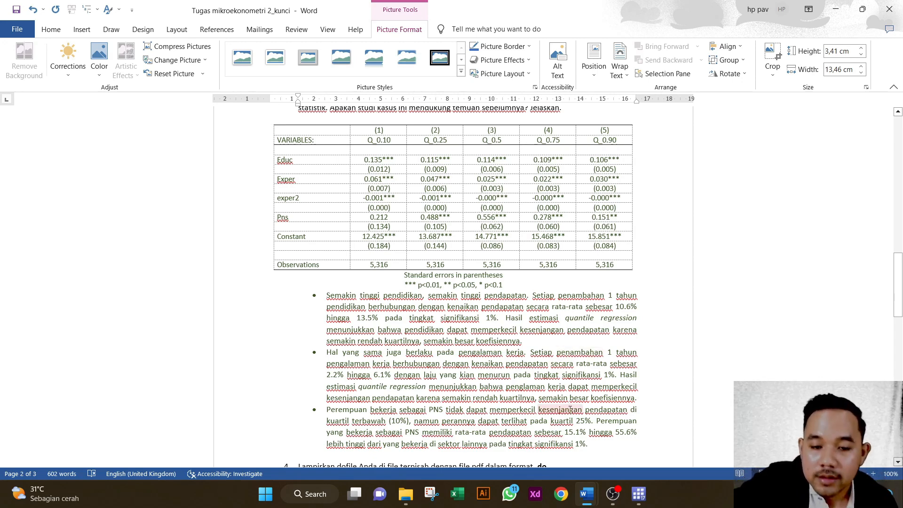
scroll(572, 371, "down", 3)
scroll(575, 376, "down", 10)
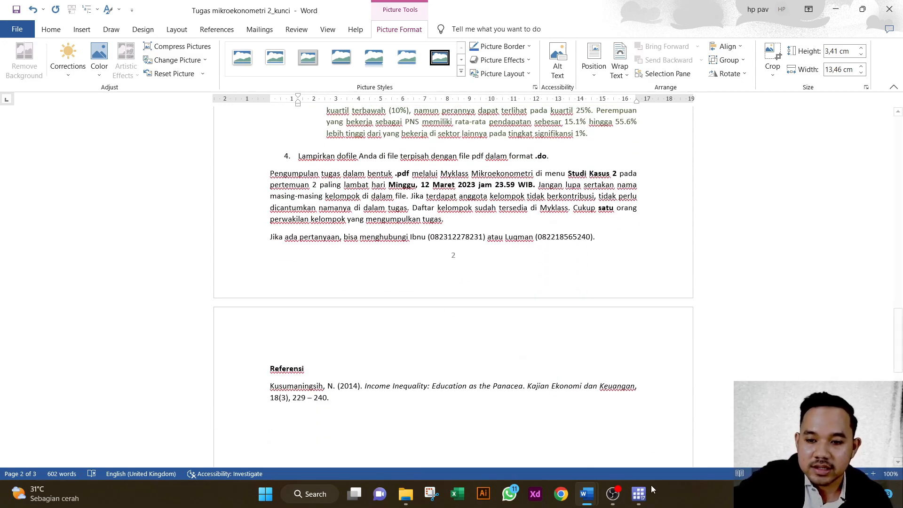
Return to the do-file in Stata and replace the save target in line 211 with "D:\Stata BE-MP-17_64Bit[Orisoft]\latihan1.dta", replace, copied from line 196.
mouse_move(639, 493)
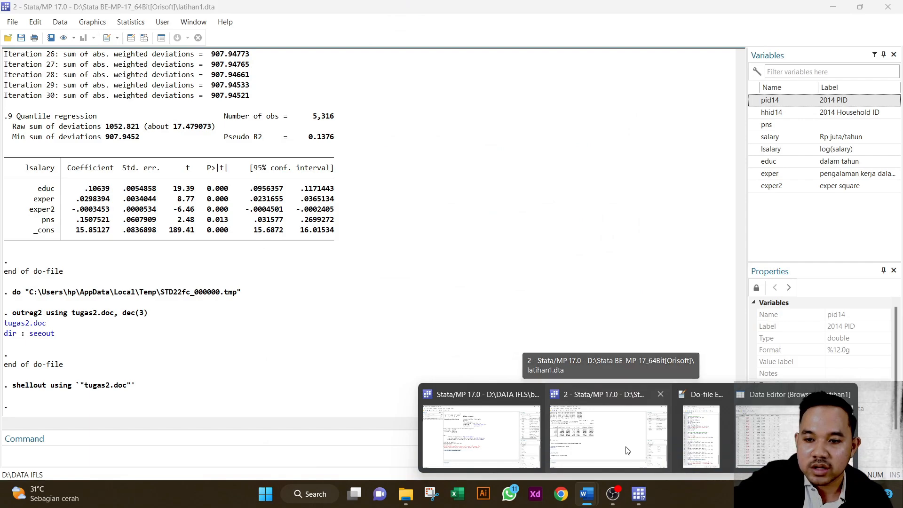
left_click(613, 450)
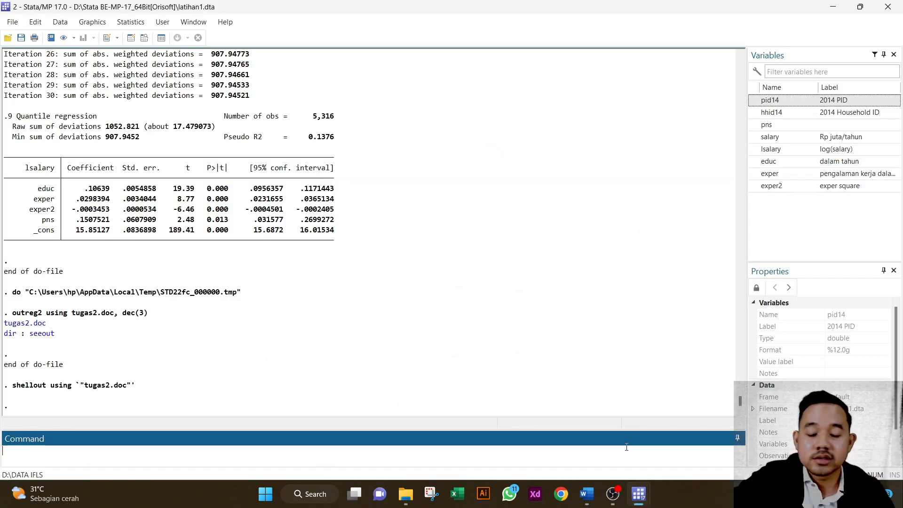
mouse_move(639, 494)
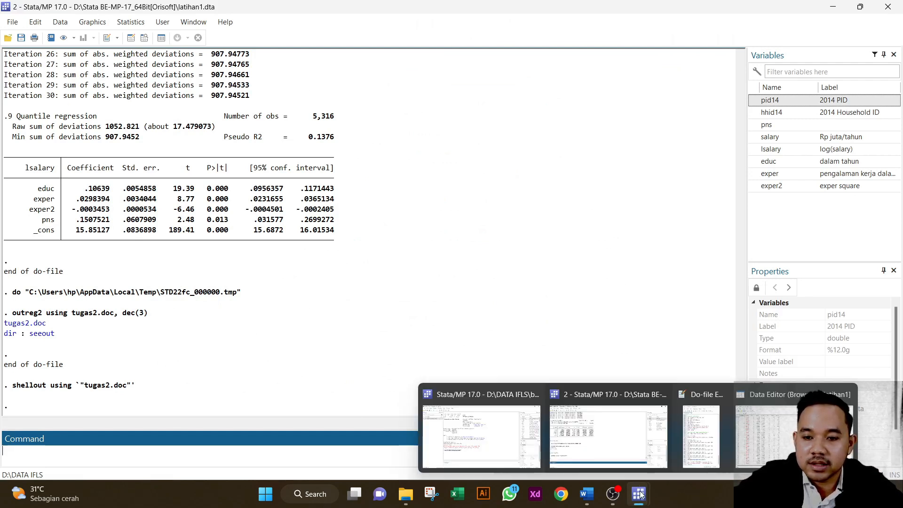
left_click(700, 437)
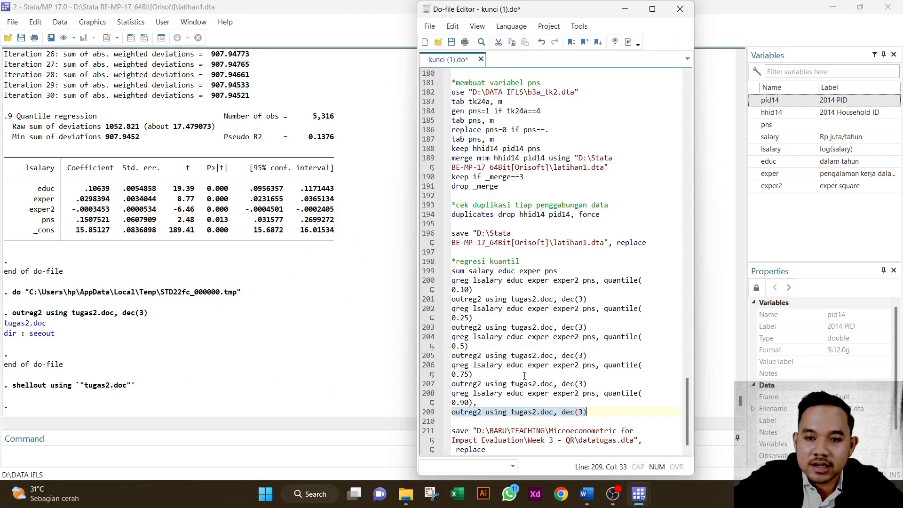
left_click_drag(472, 234, 661, 239)
key("ctrl+c")
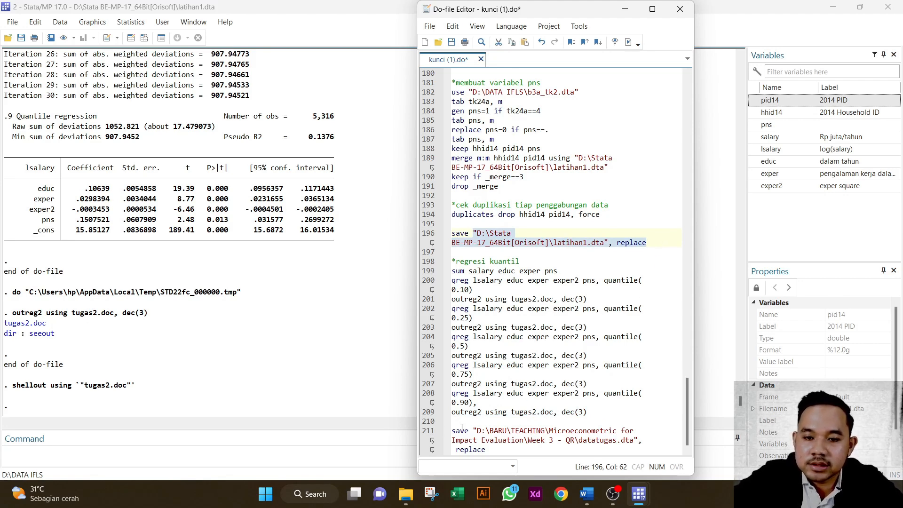
left_click_drag(473, 431, 524, 447)
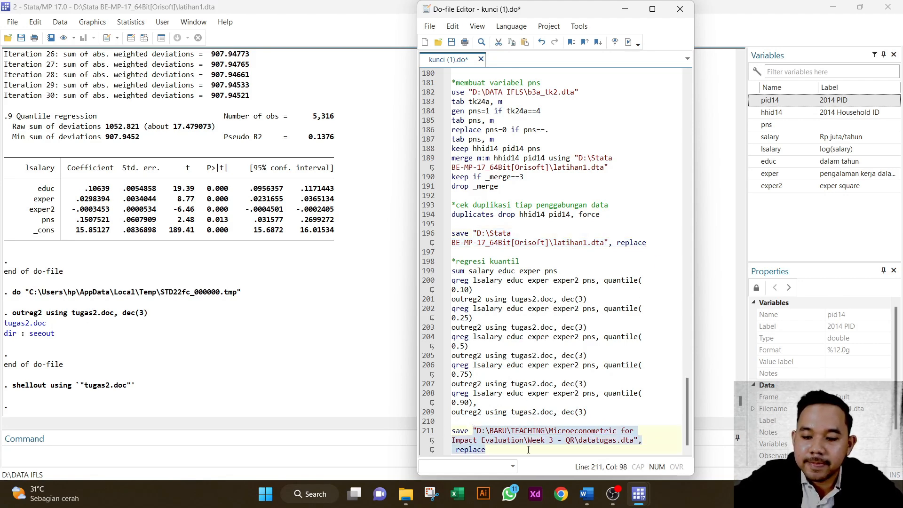
key("BackSpace")
key("ctrl+v")
Run line 211 of the do-file to save the dataset over latihan1.dta.
scroll(513, 438, "down", 1)
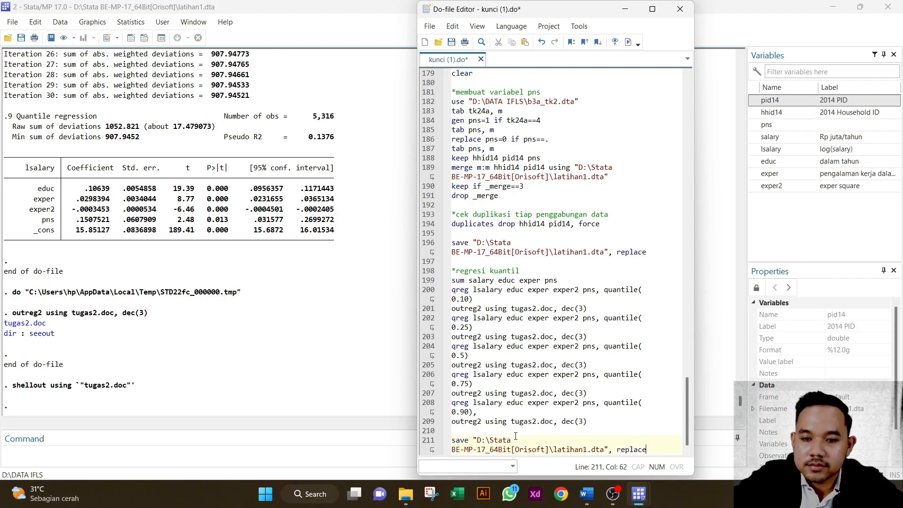
left_click(430, 439)
left_click(628, 42)
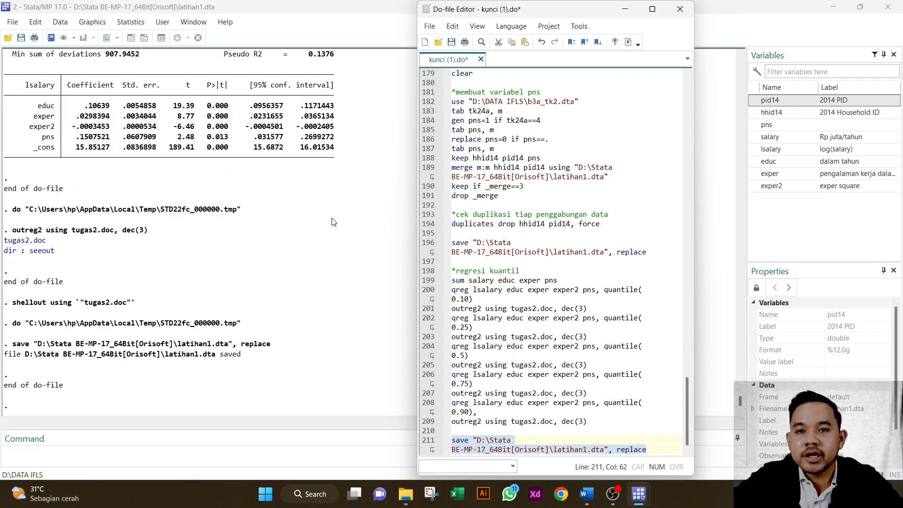